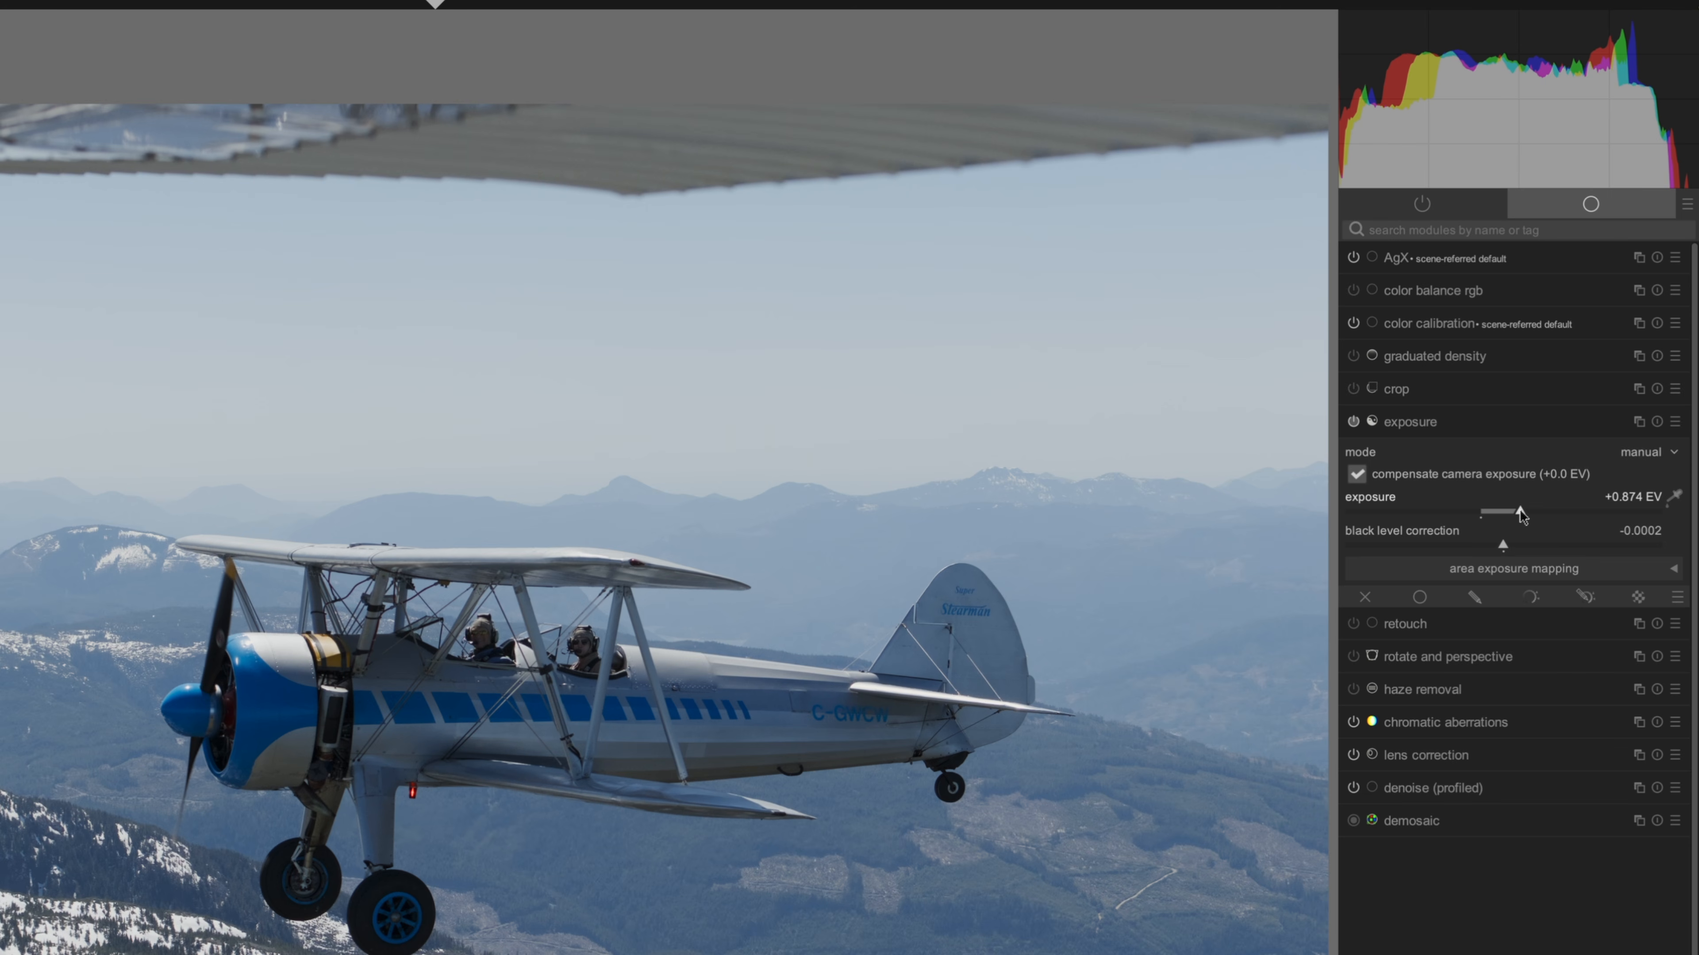
Fine-tune the exposure to +0.896 EV and lower the black level correction to -0.0069
drag(1522, 516, 1523, 516)
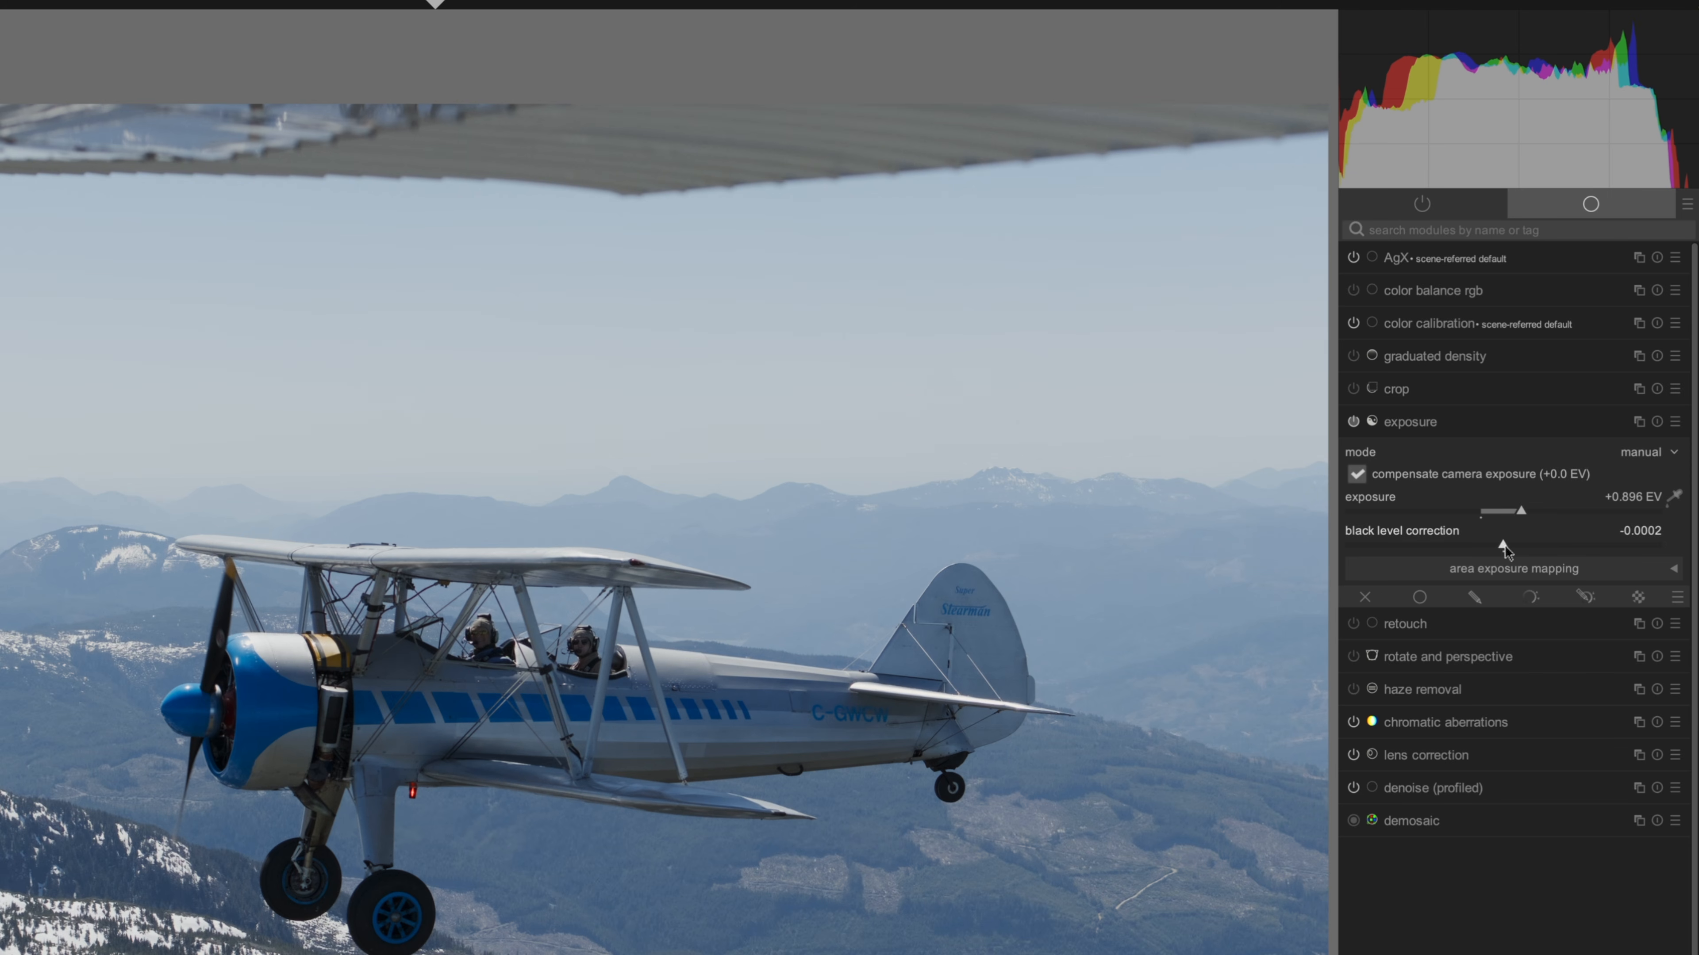
drag(1502, 546, 1490, 549)
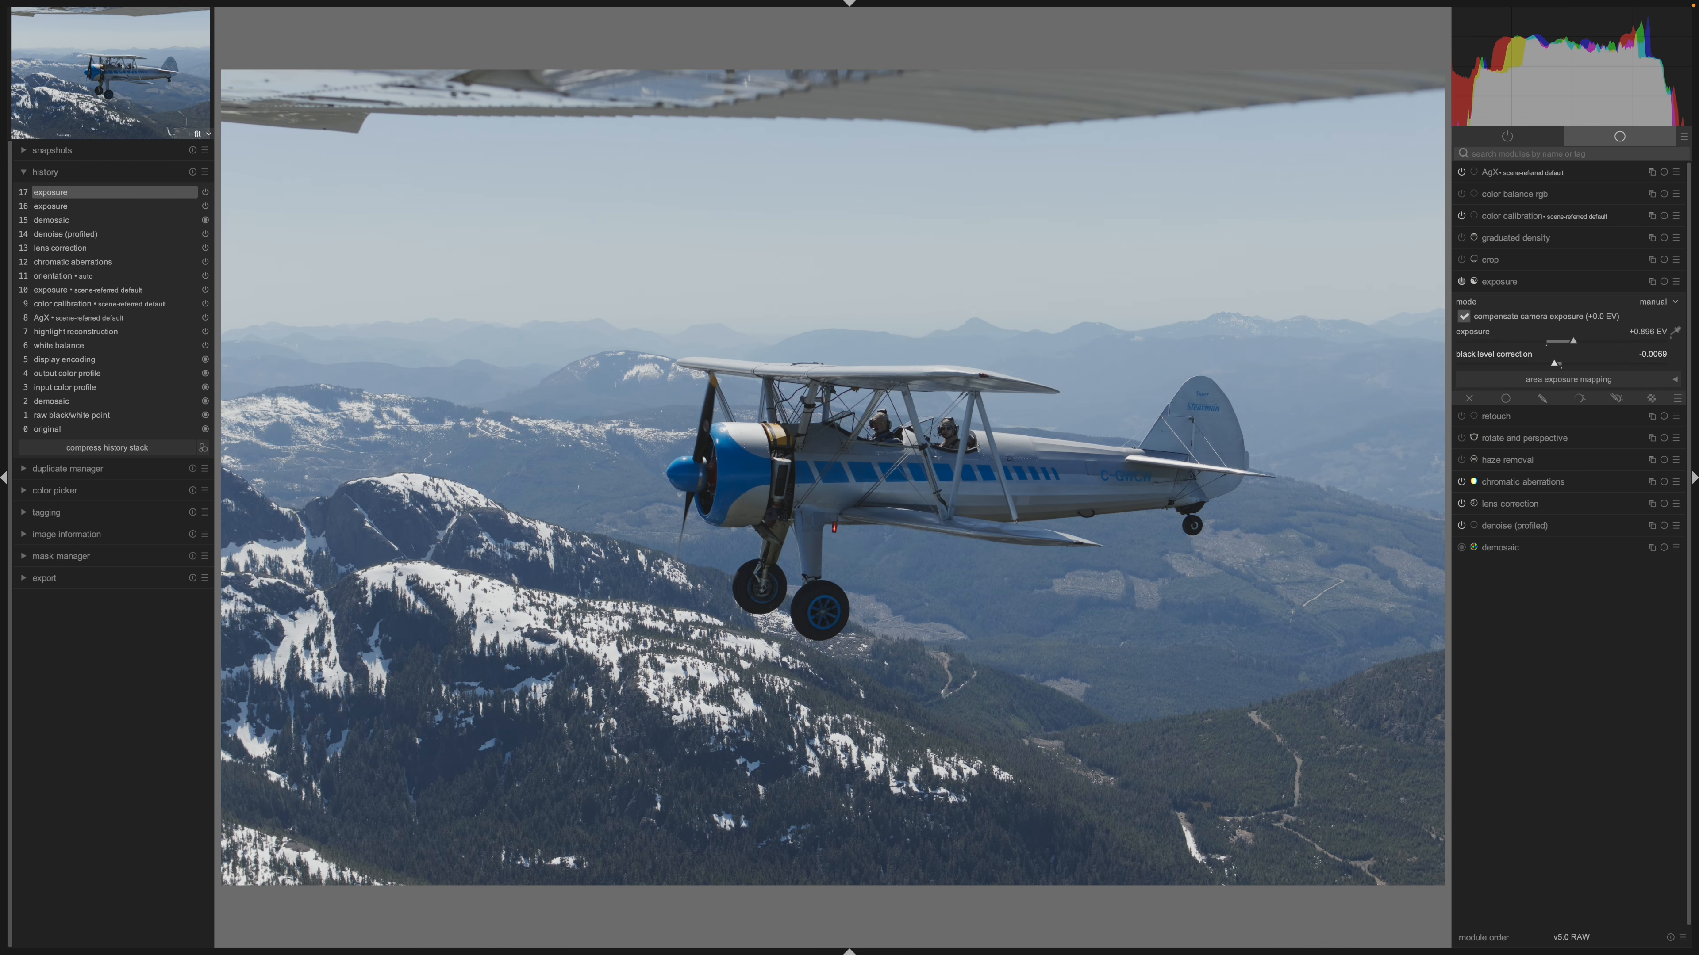
Compare the photo with and without the white-framed color assessment view to judge its brightness
key(super+b)
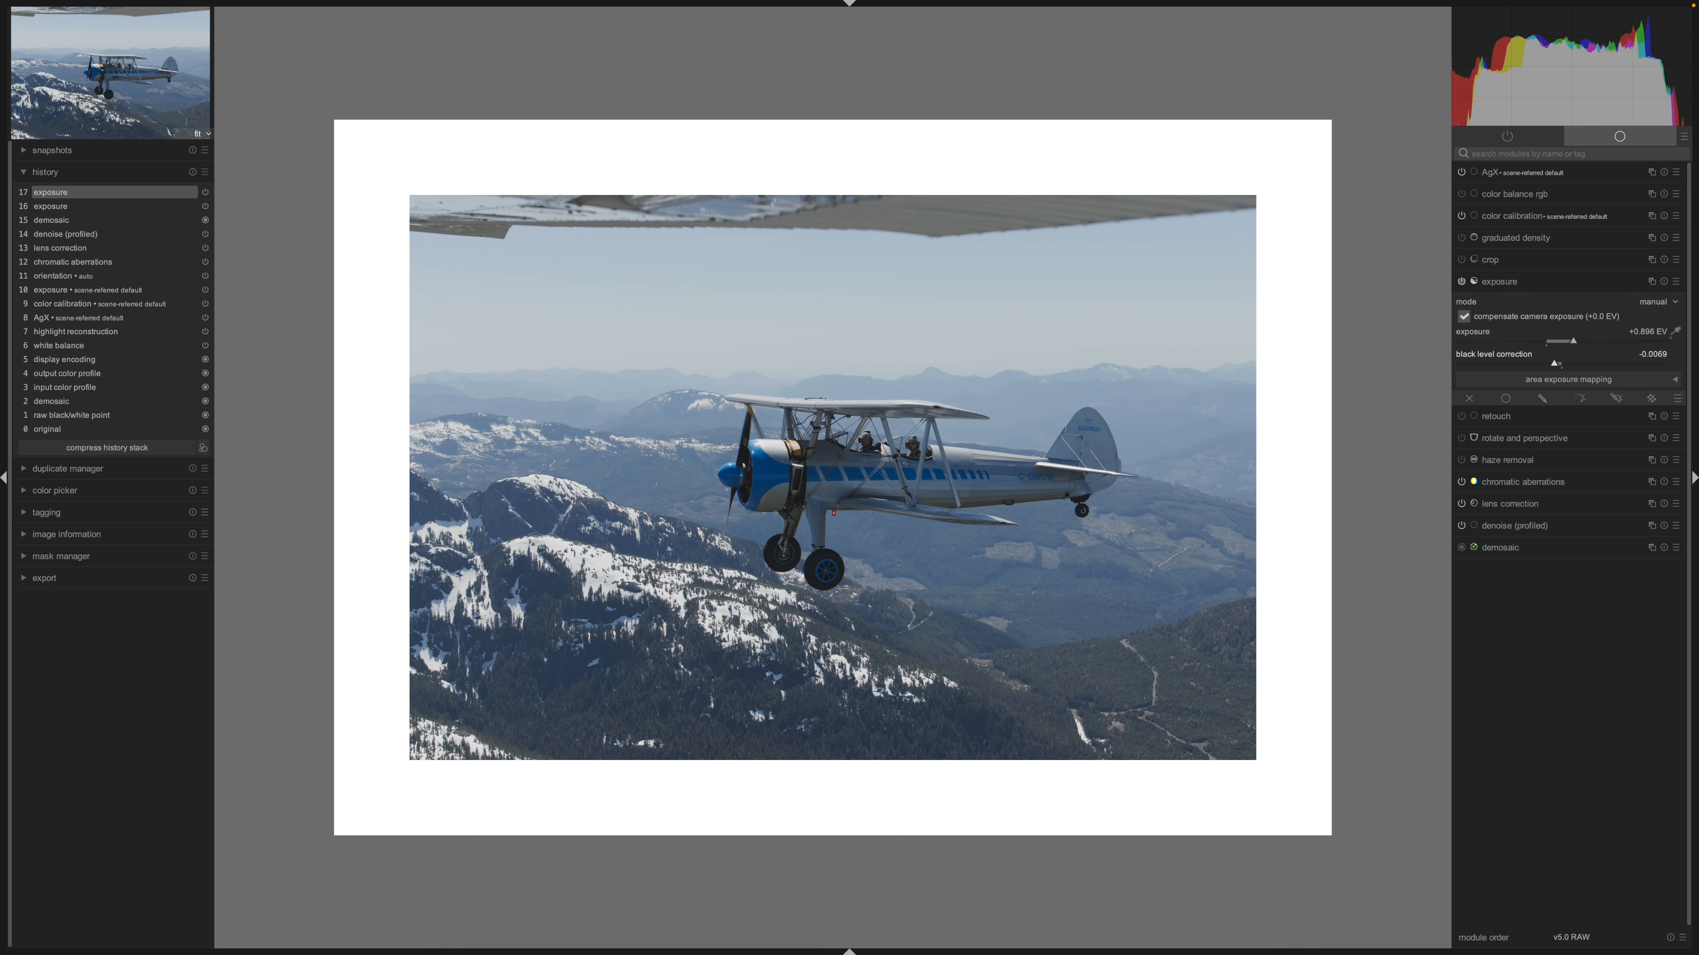
key(super+b)
key(super+b)
key(super+b)
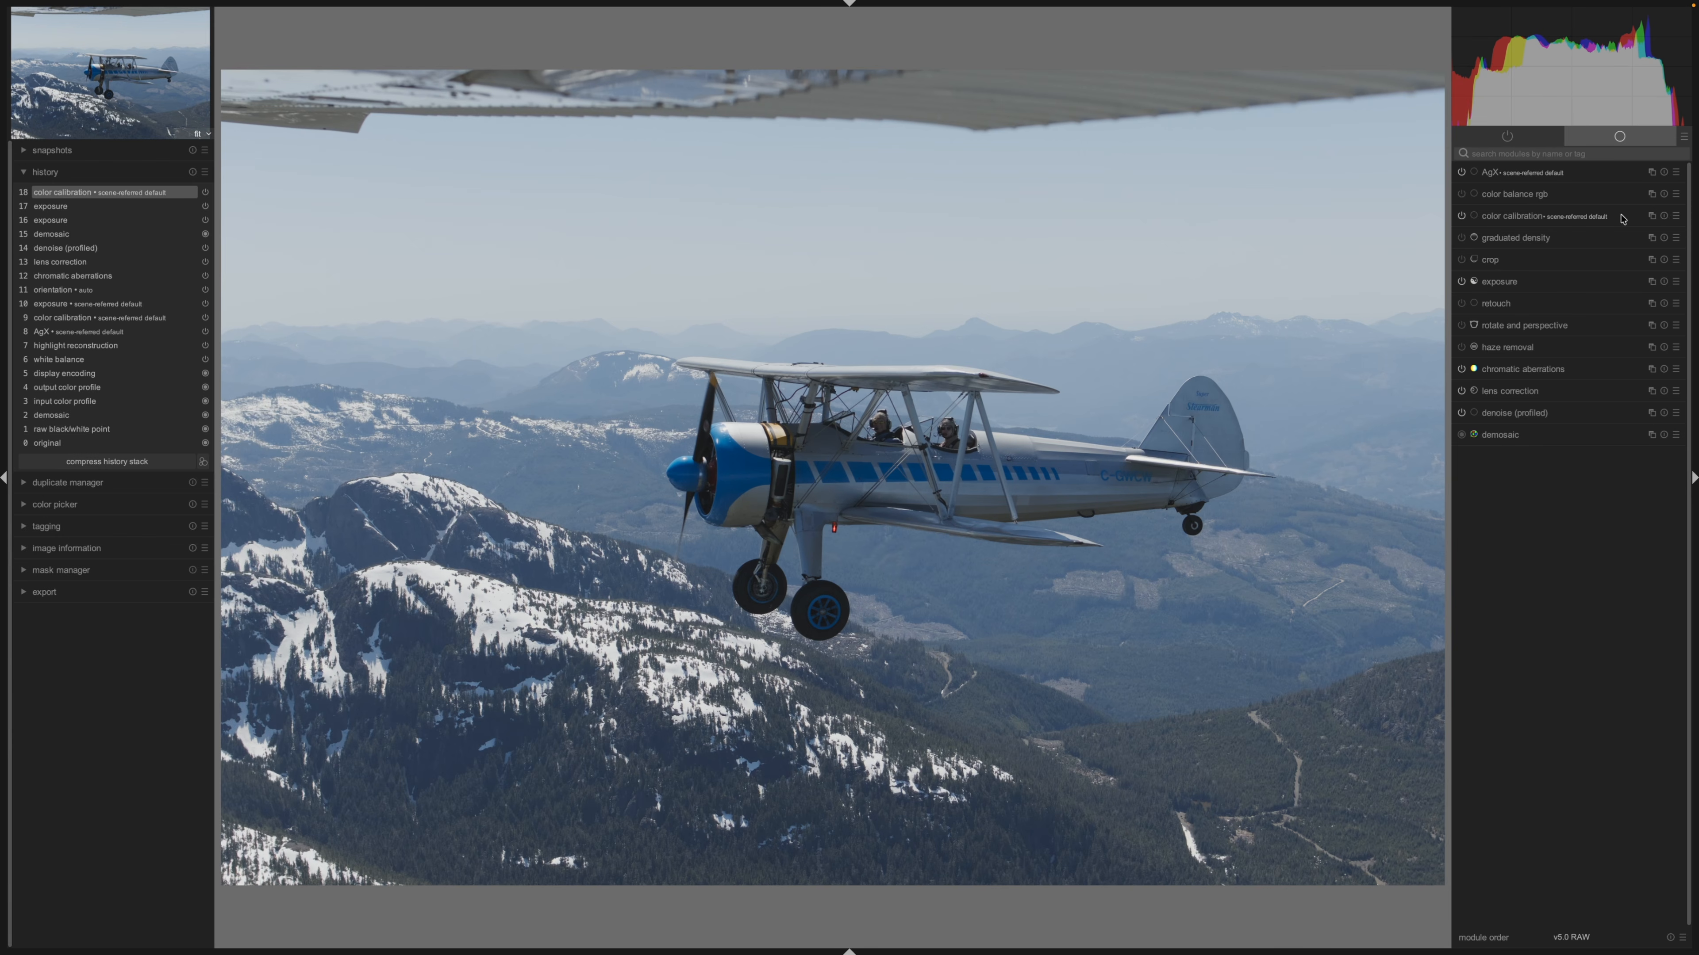
Keep the color calibration illuminant on D (daylight) and raise the temperature slightly to warm the image
click(1622, 219)
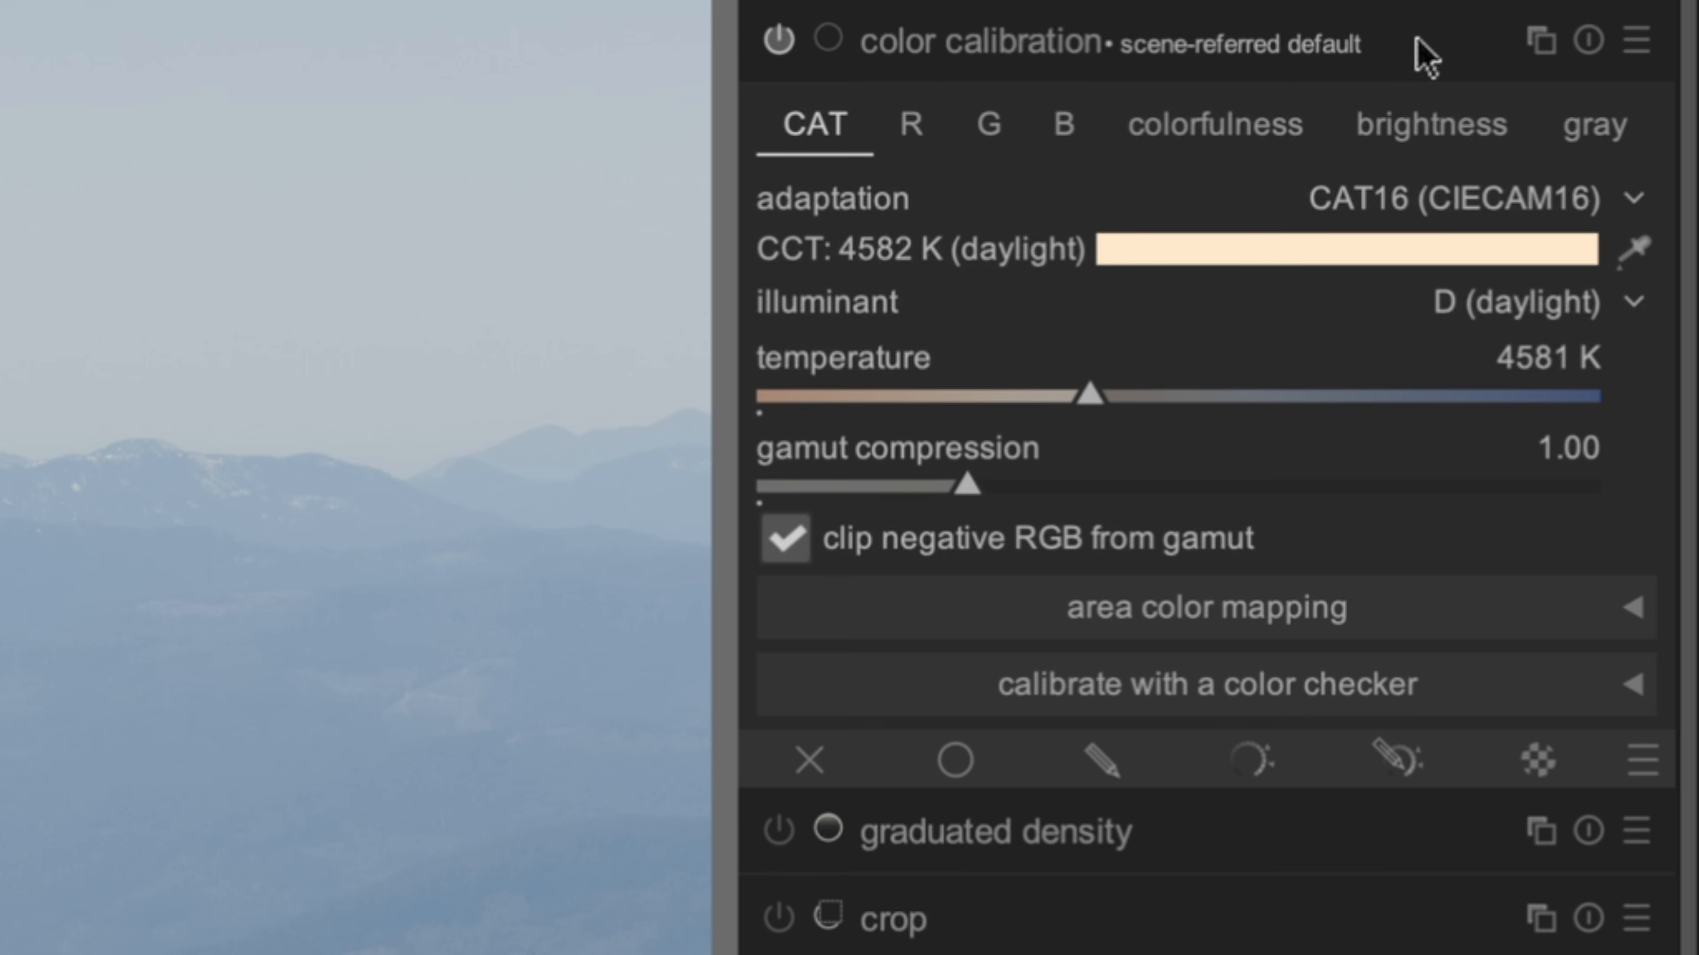
click(1520, 308)
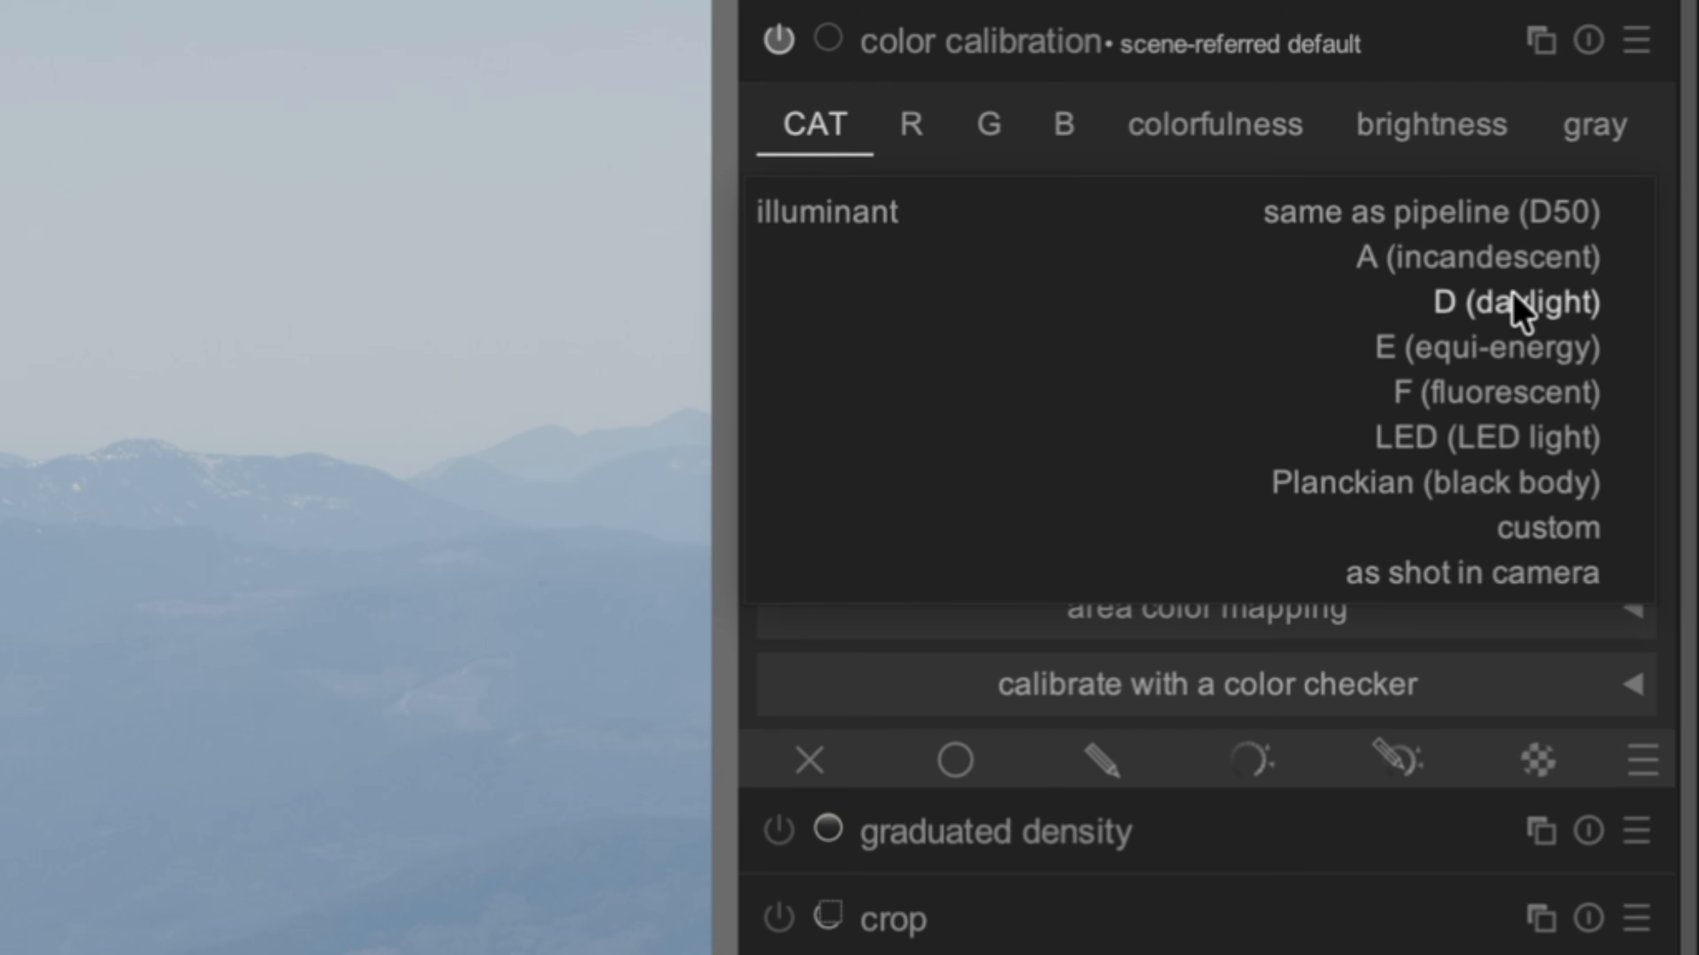
click(1514, 300)
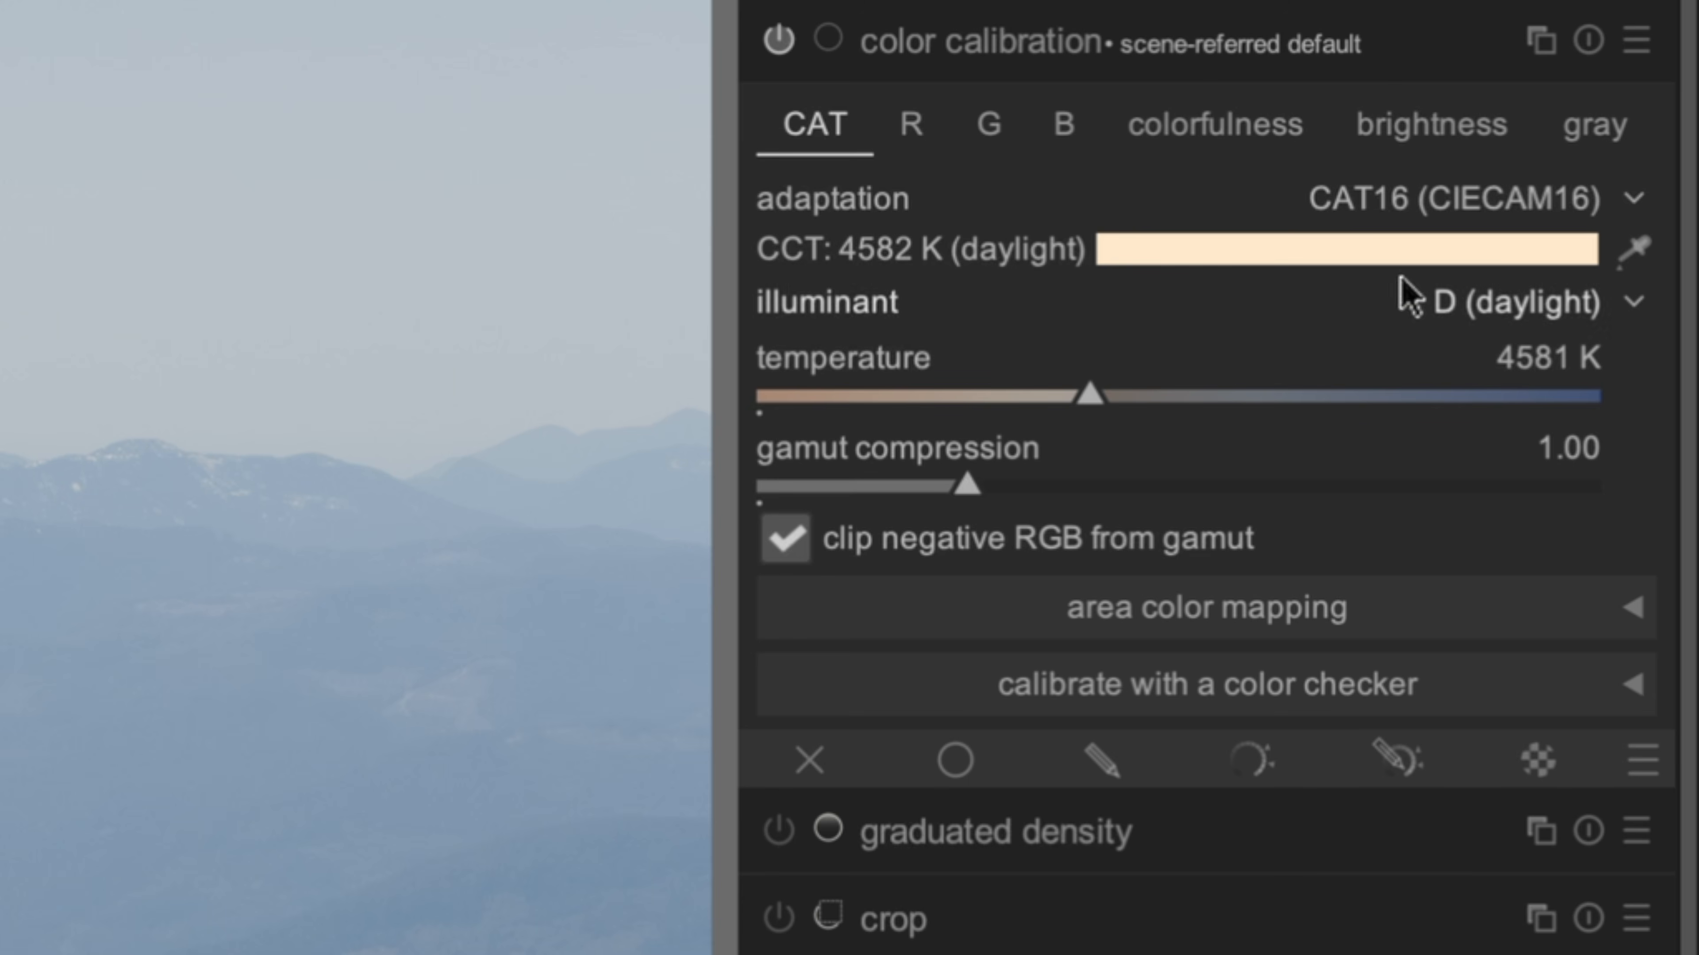
click(1090, 389)
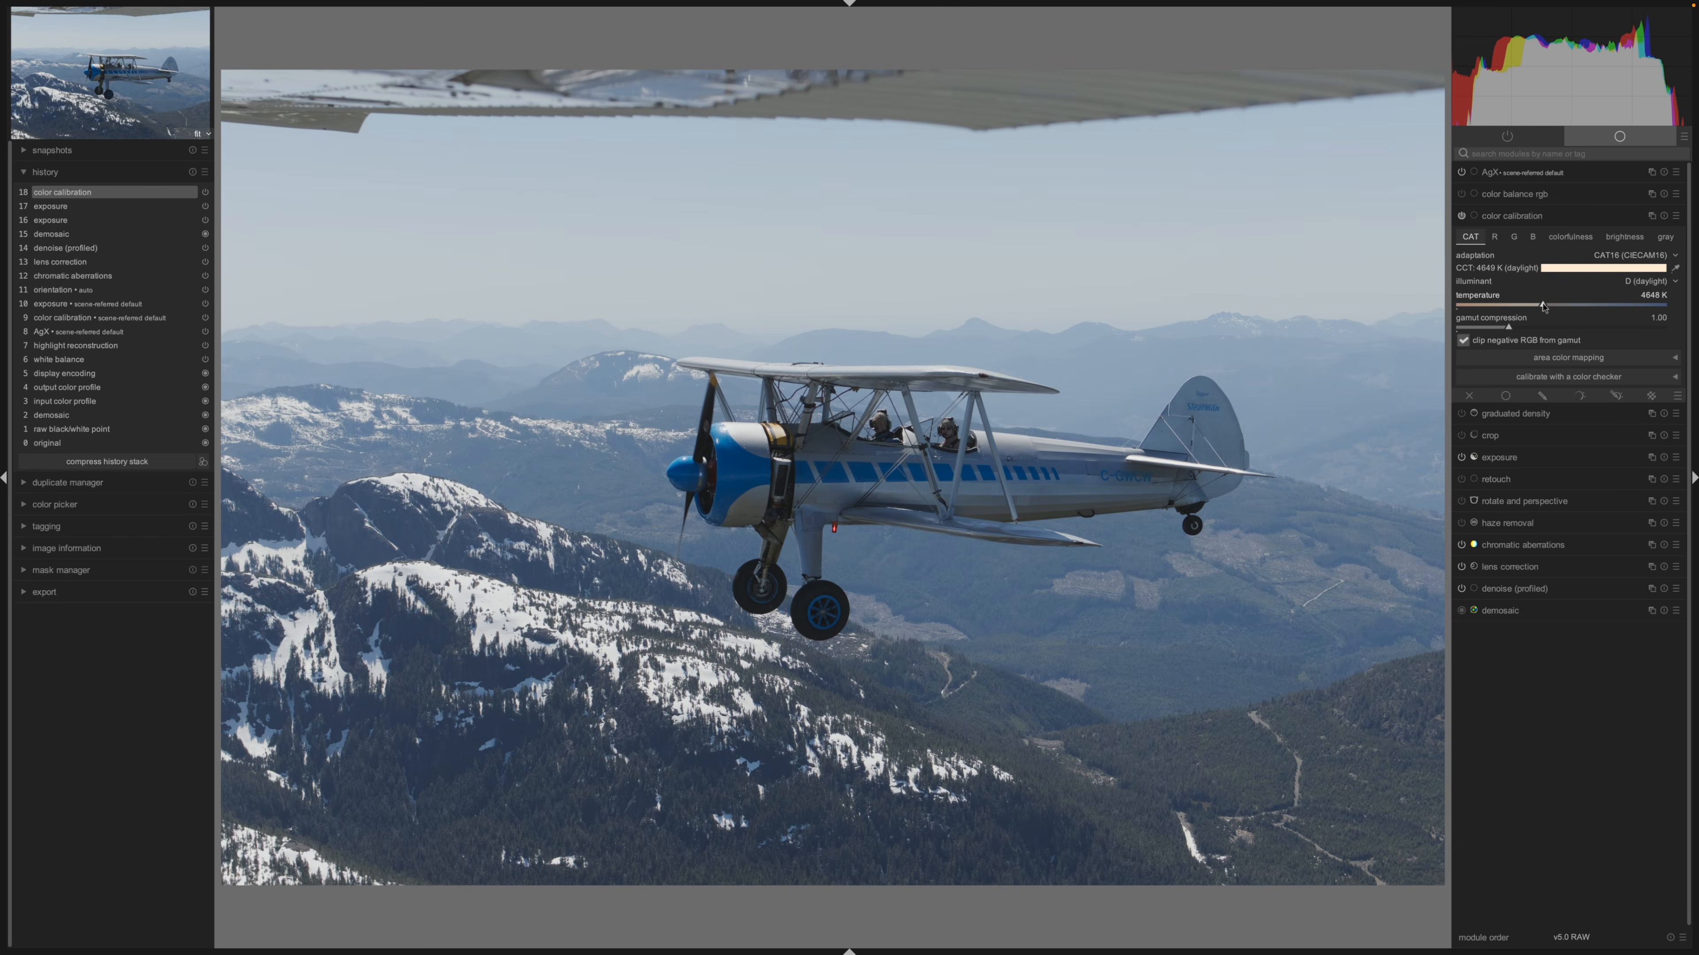
drag(1543, 306, 1547, 306)
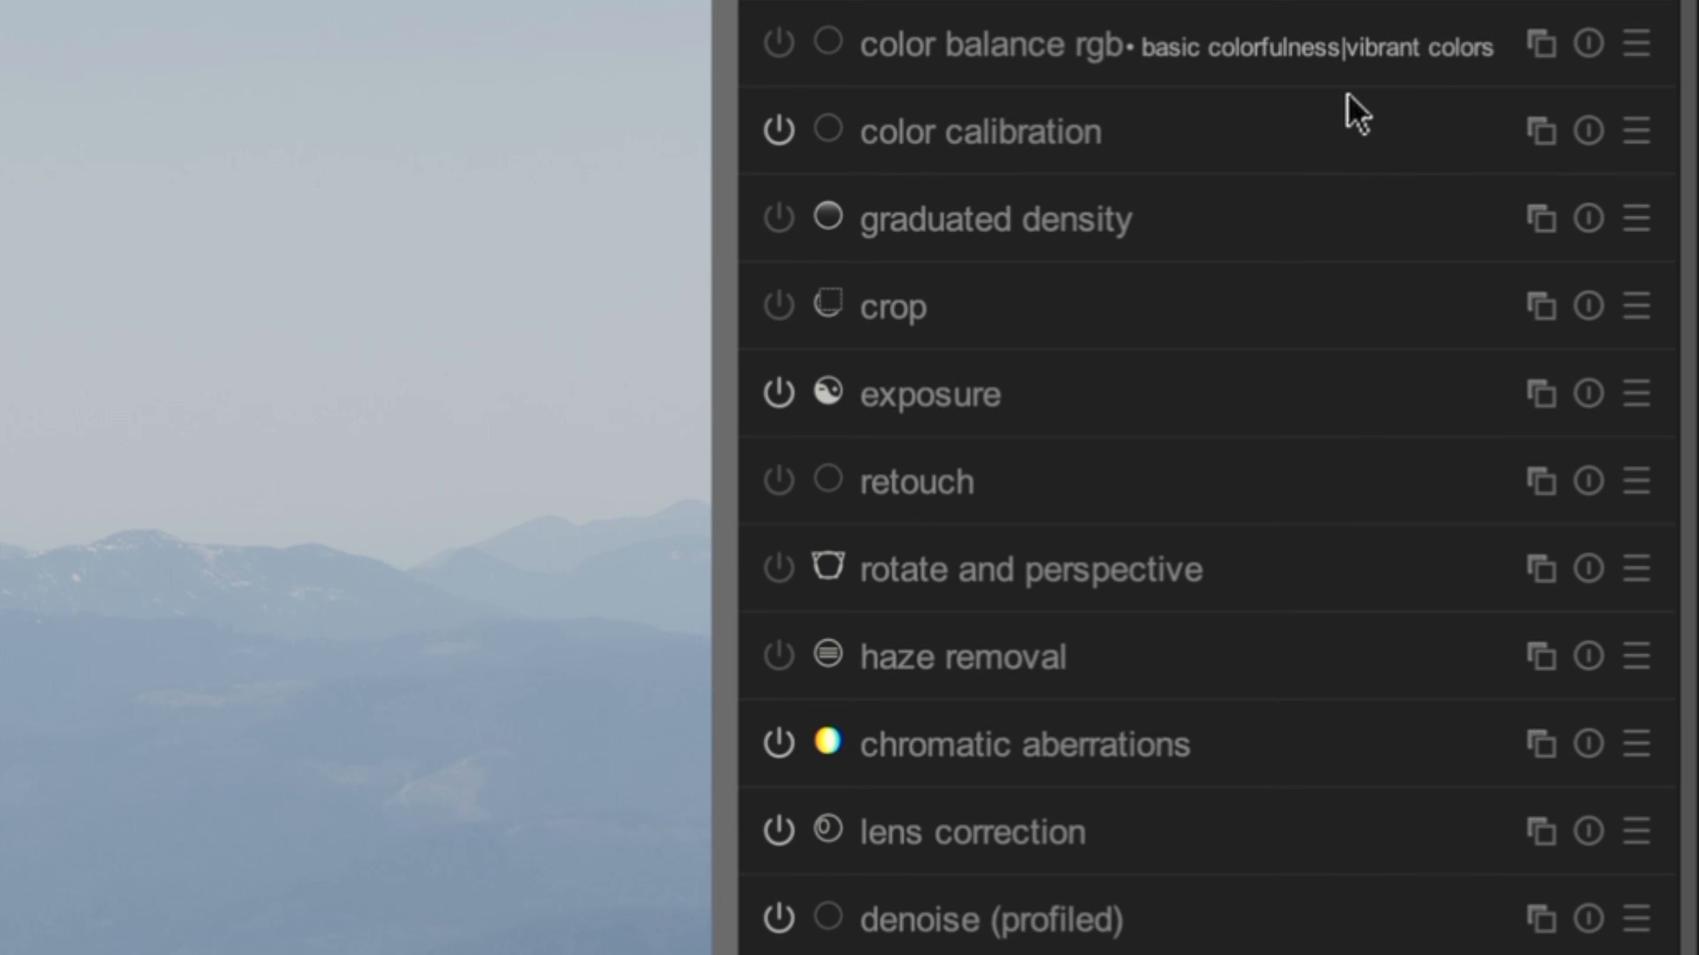
Apply the basic colorfulness preset "vibrant colors" to the color balance rgb module
click(1636, 43)
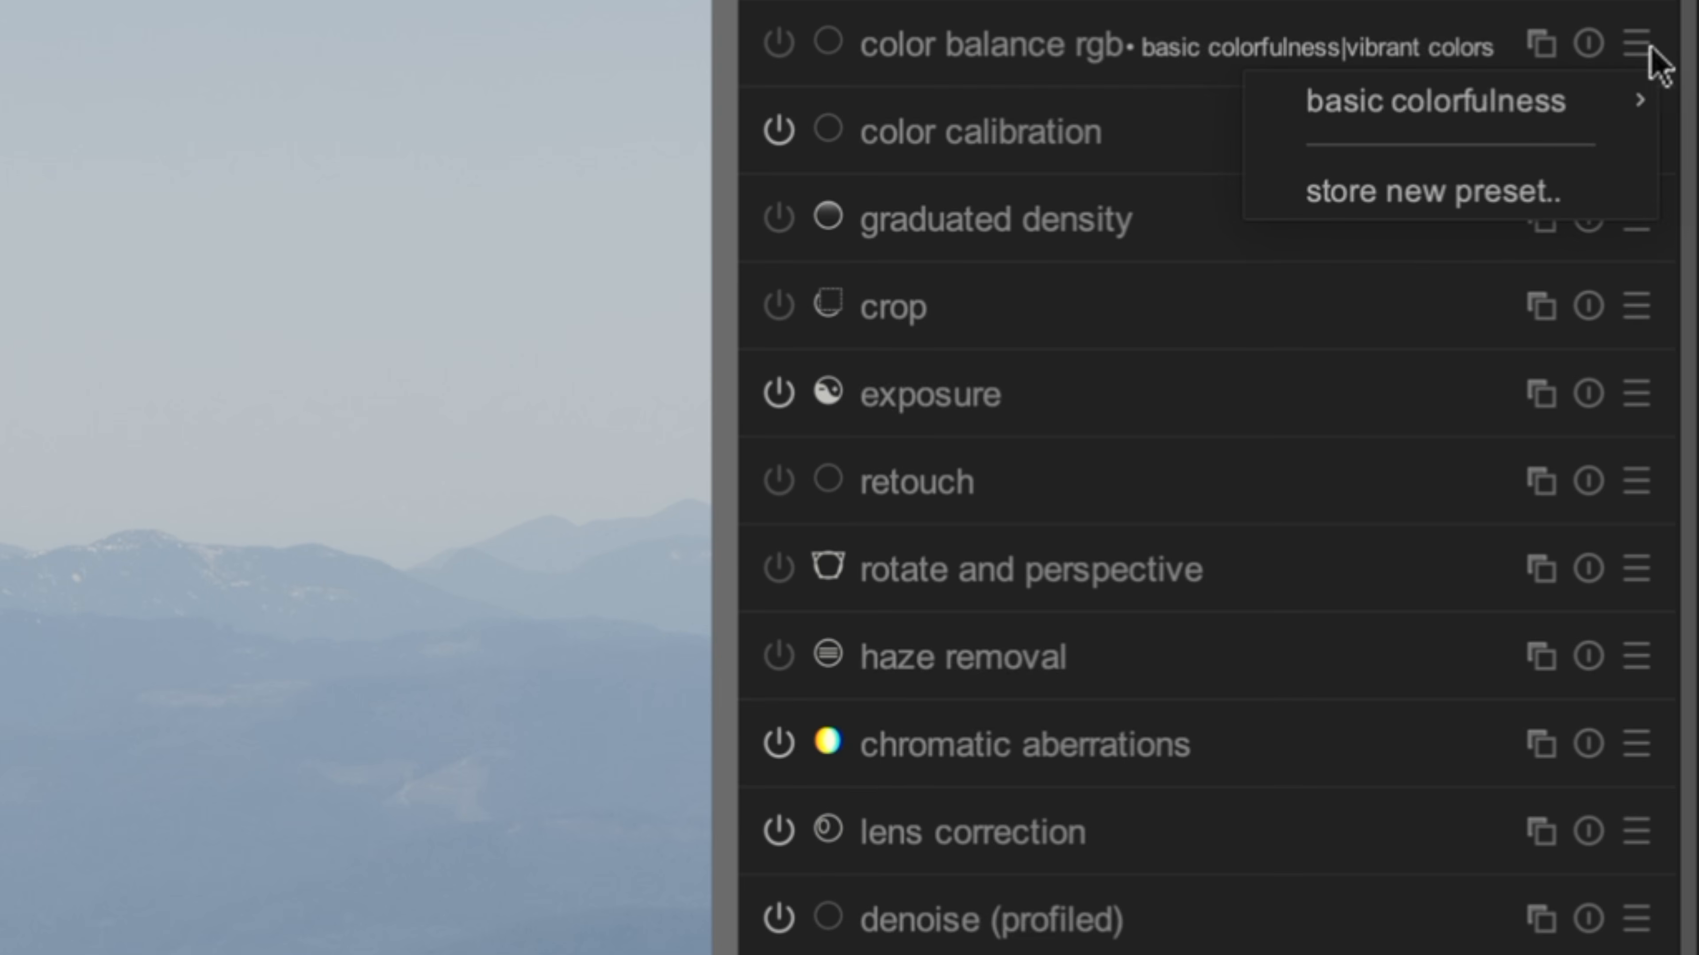
mouse_move(1497, 119)
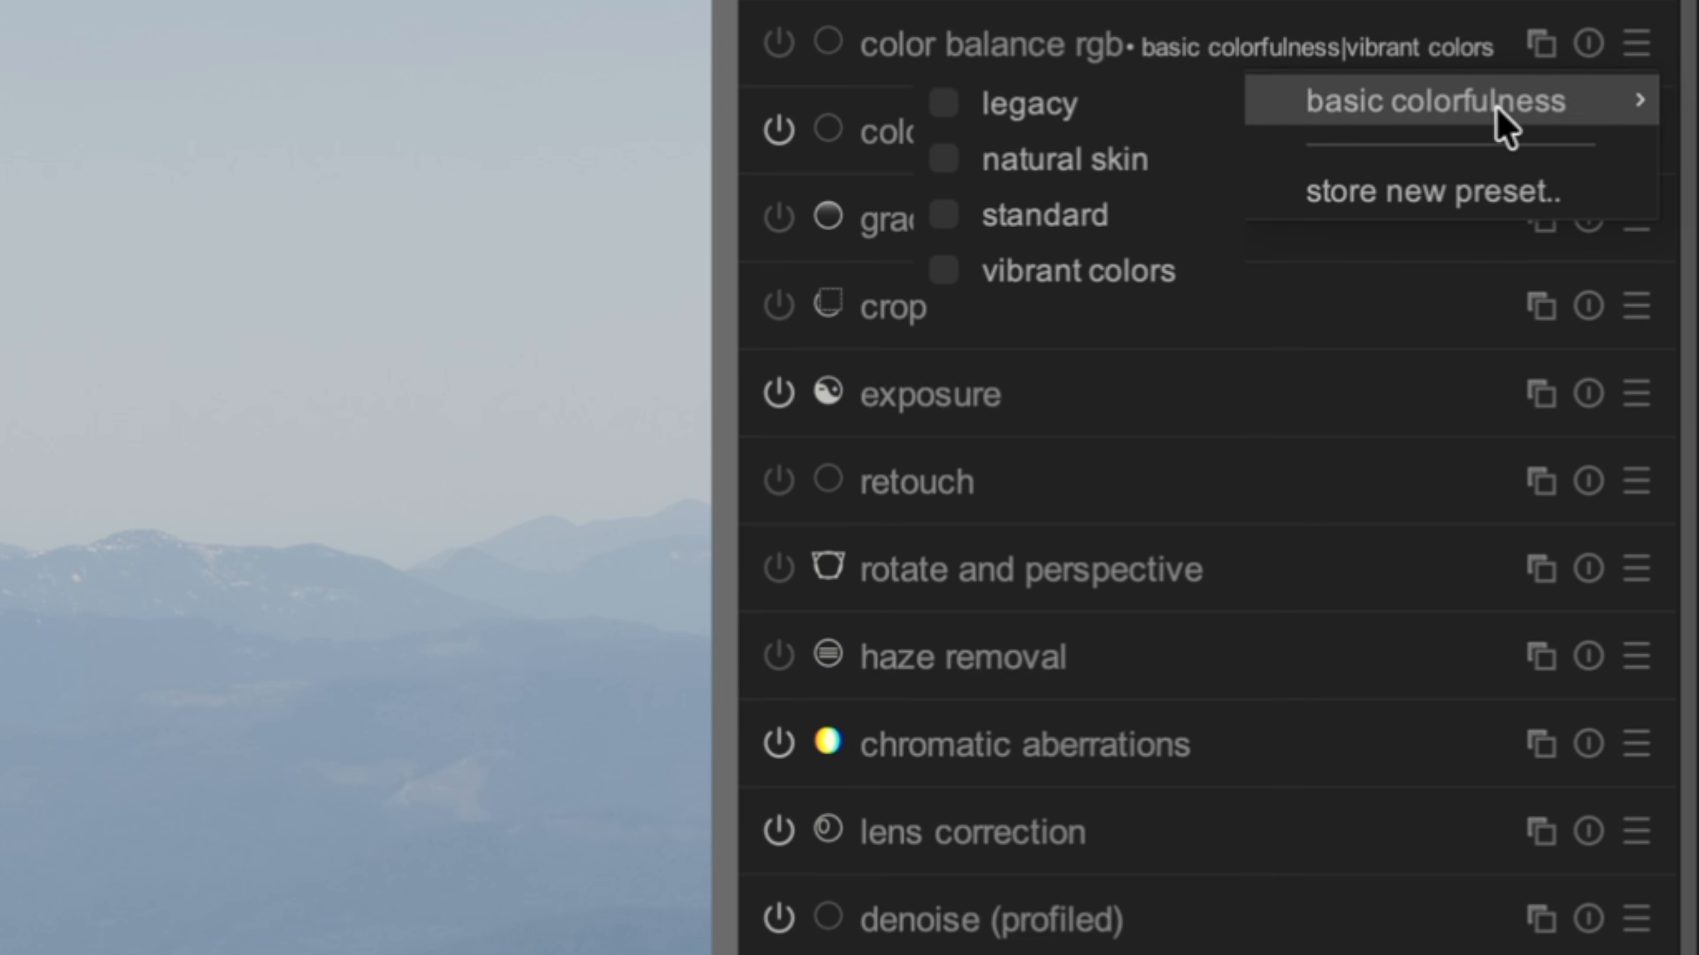
click(1110, 271)
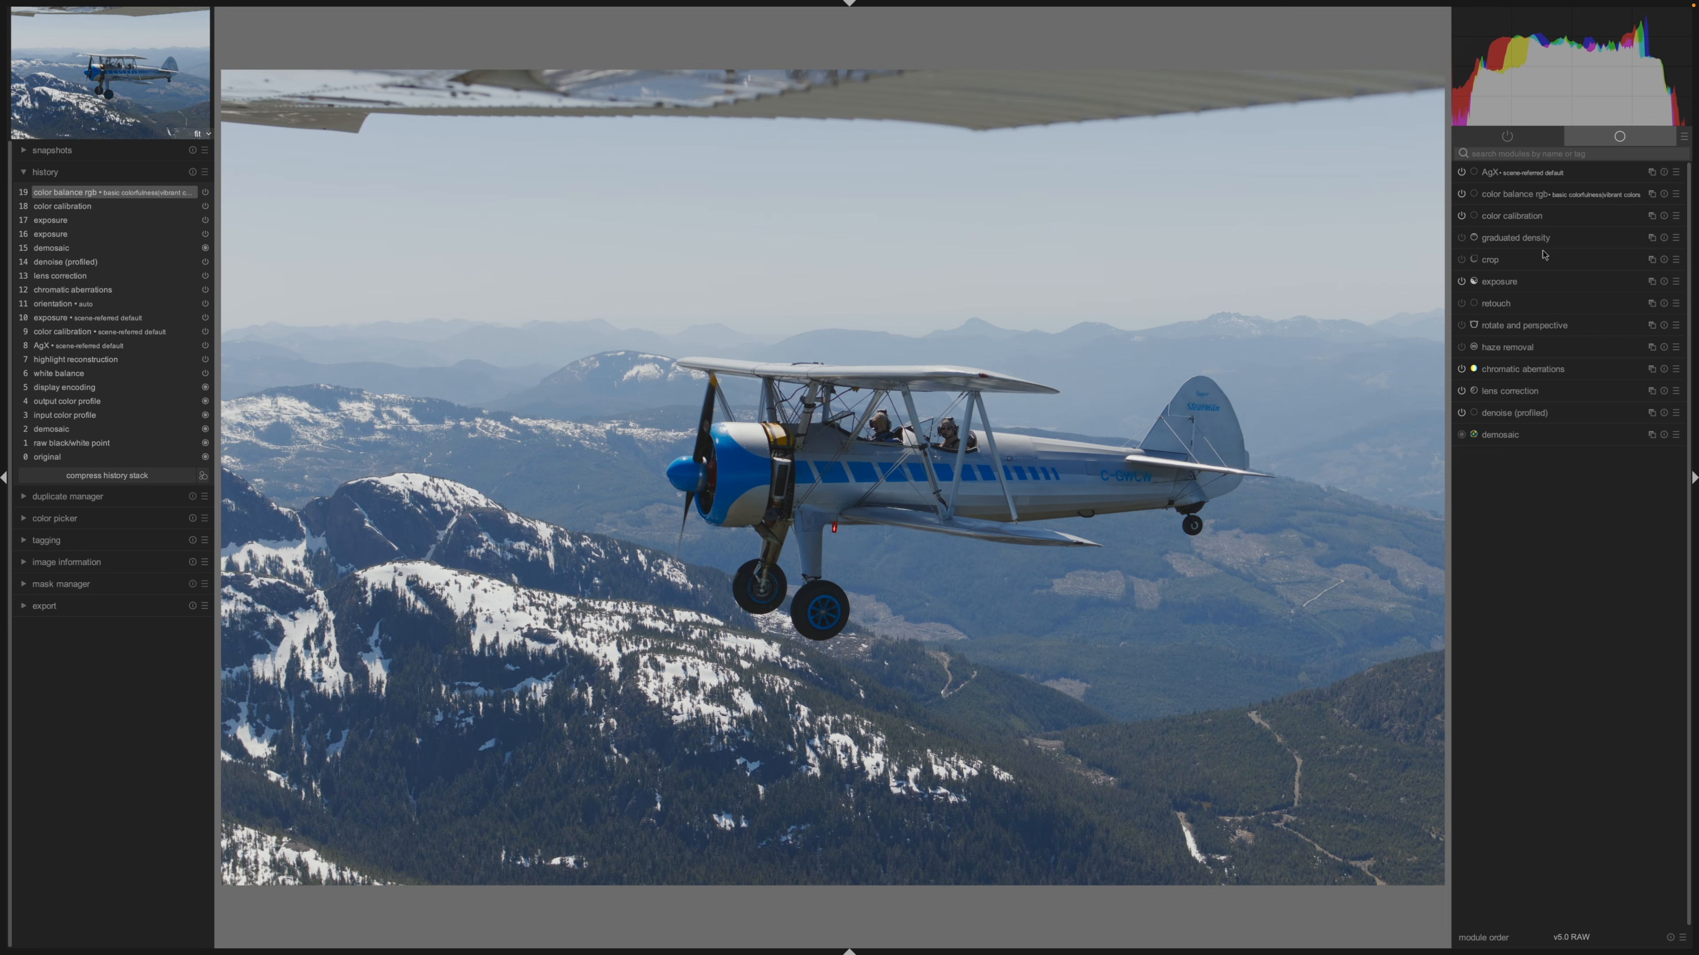
In color balance rgb, set the global vibrance to +7.55% and the global saturation to +29.56%
click(1559, 197)
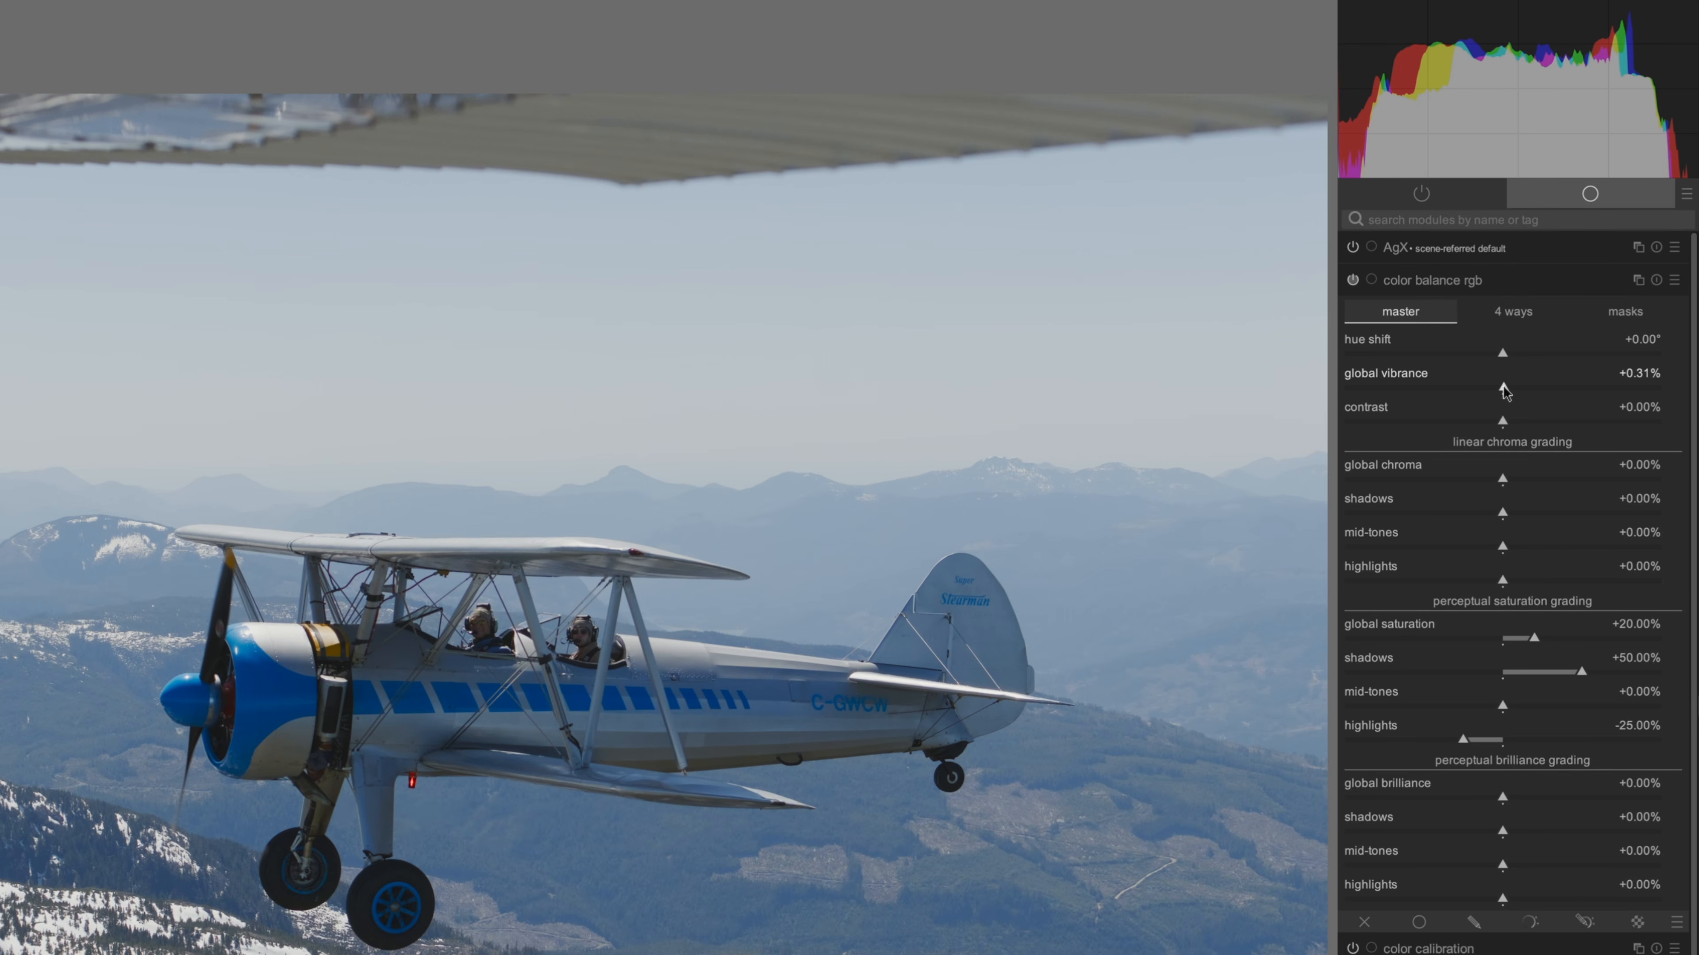
drag(1504, 391, 1526, 392)
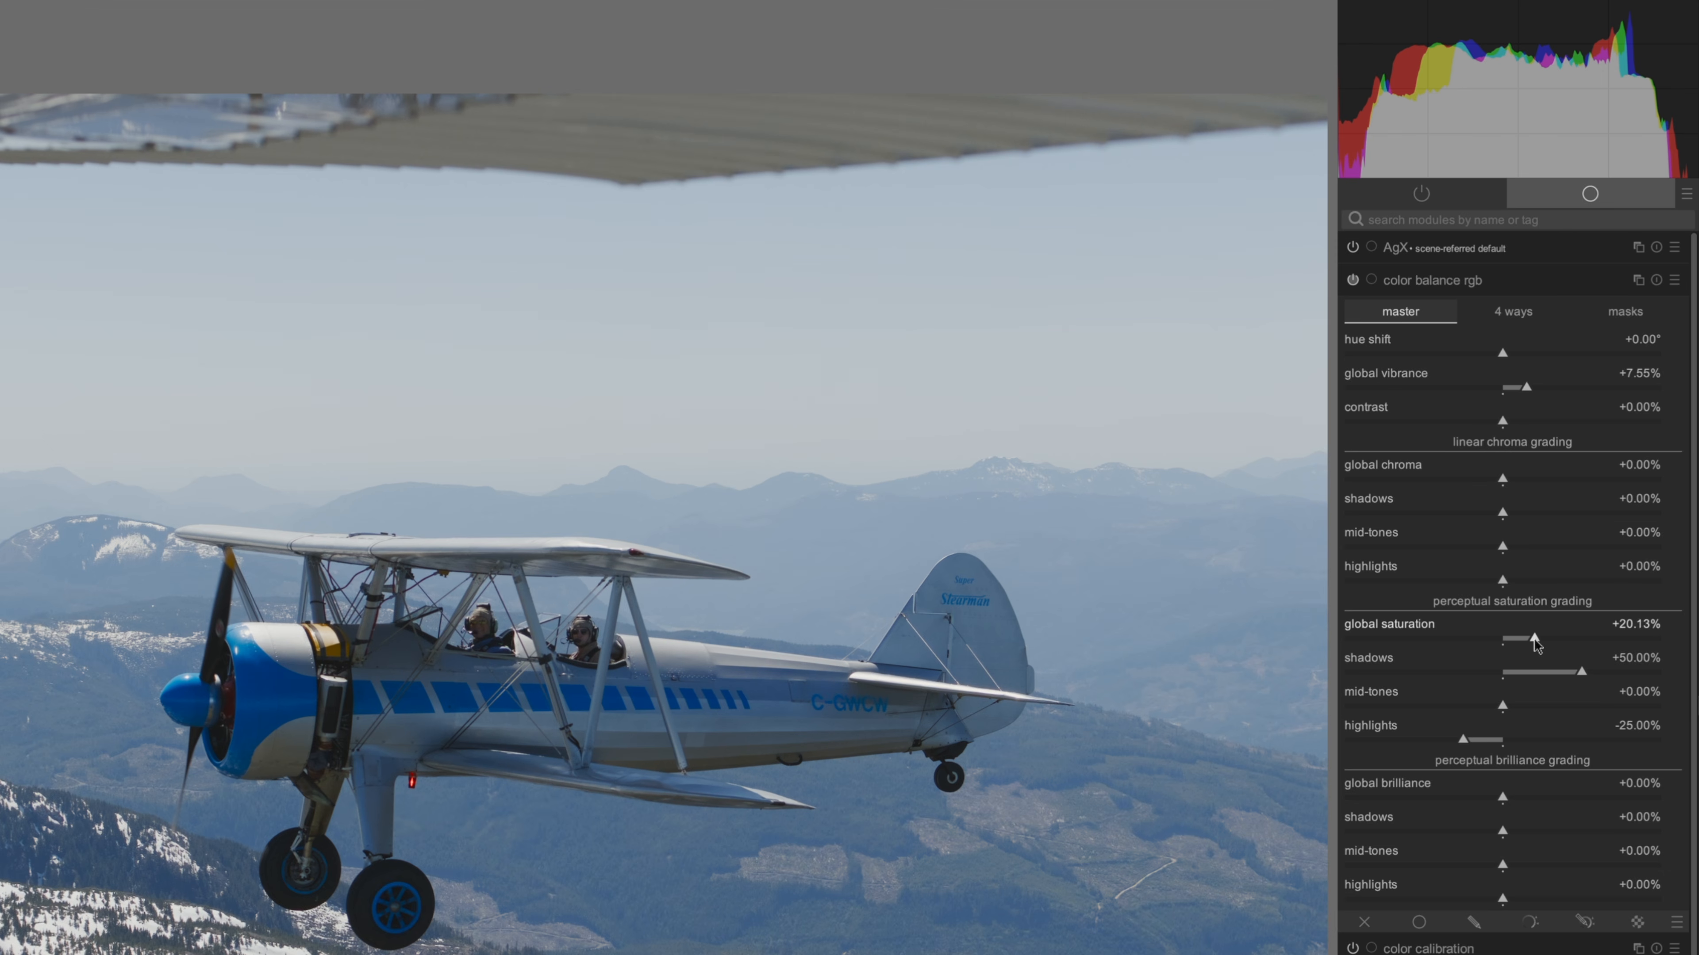
drag(1537, 645, 1552, 644)
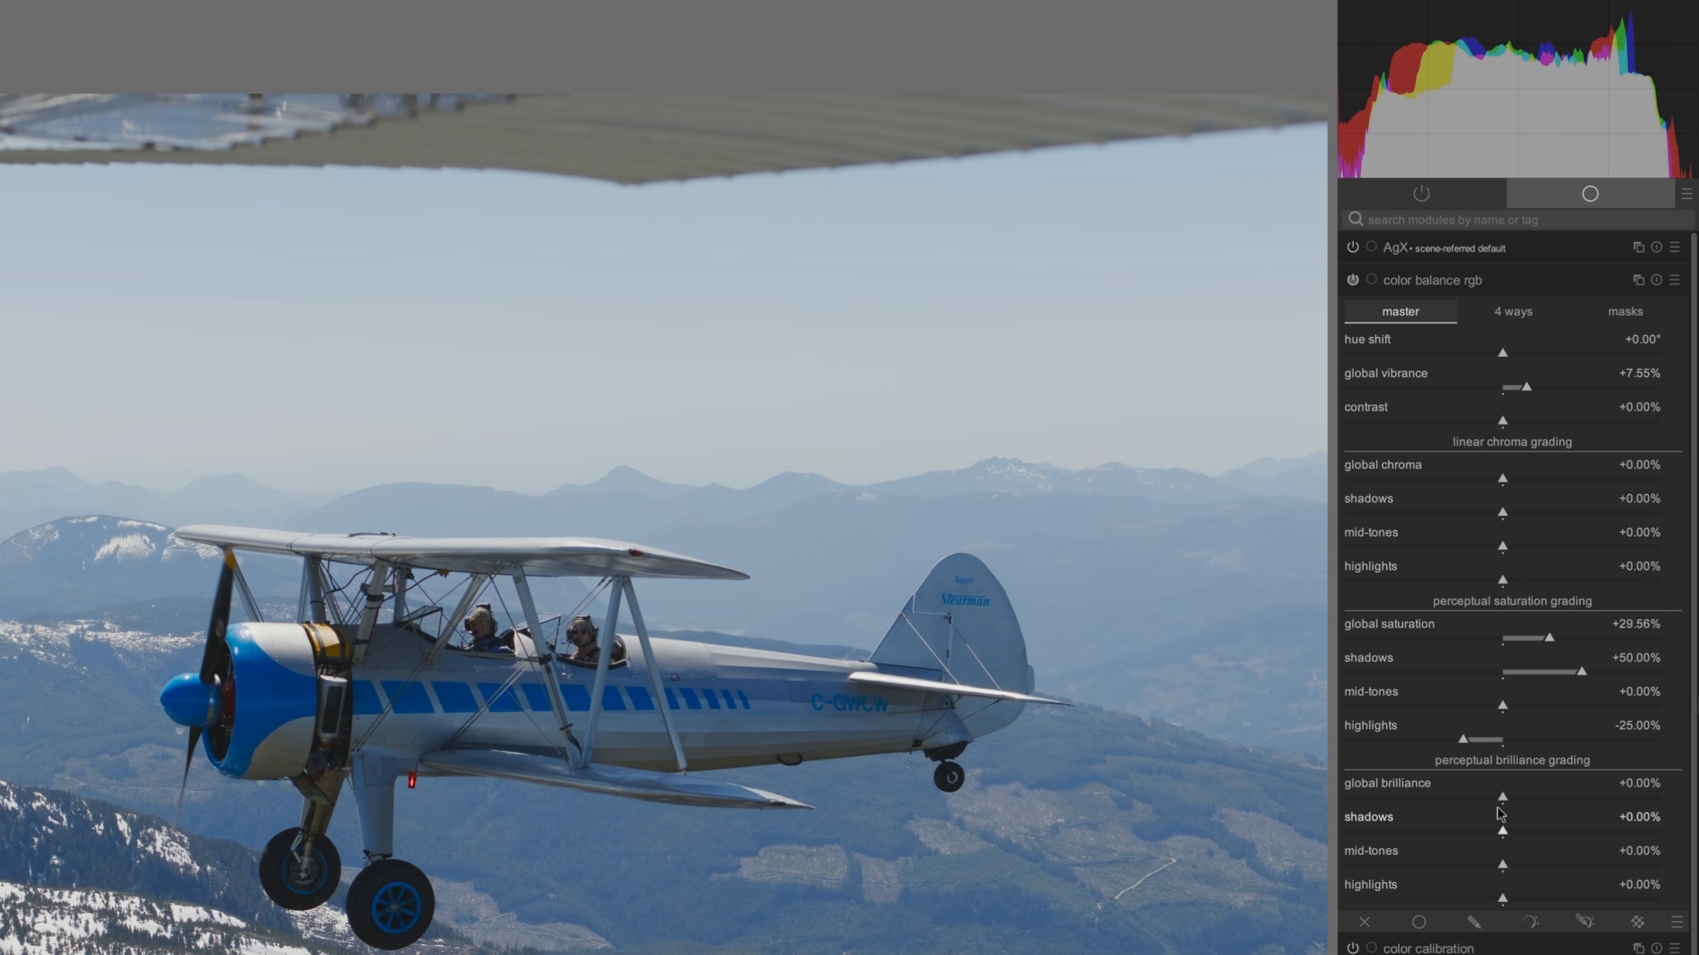
Set the global brilliance to +6.29% and fine-tune the perceptual saturation of the shadows and mid-tones
drag(1499, 798, 1514, 800)
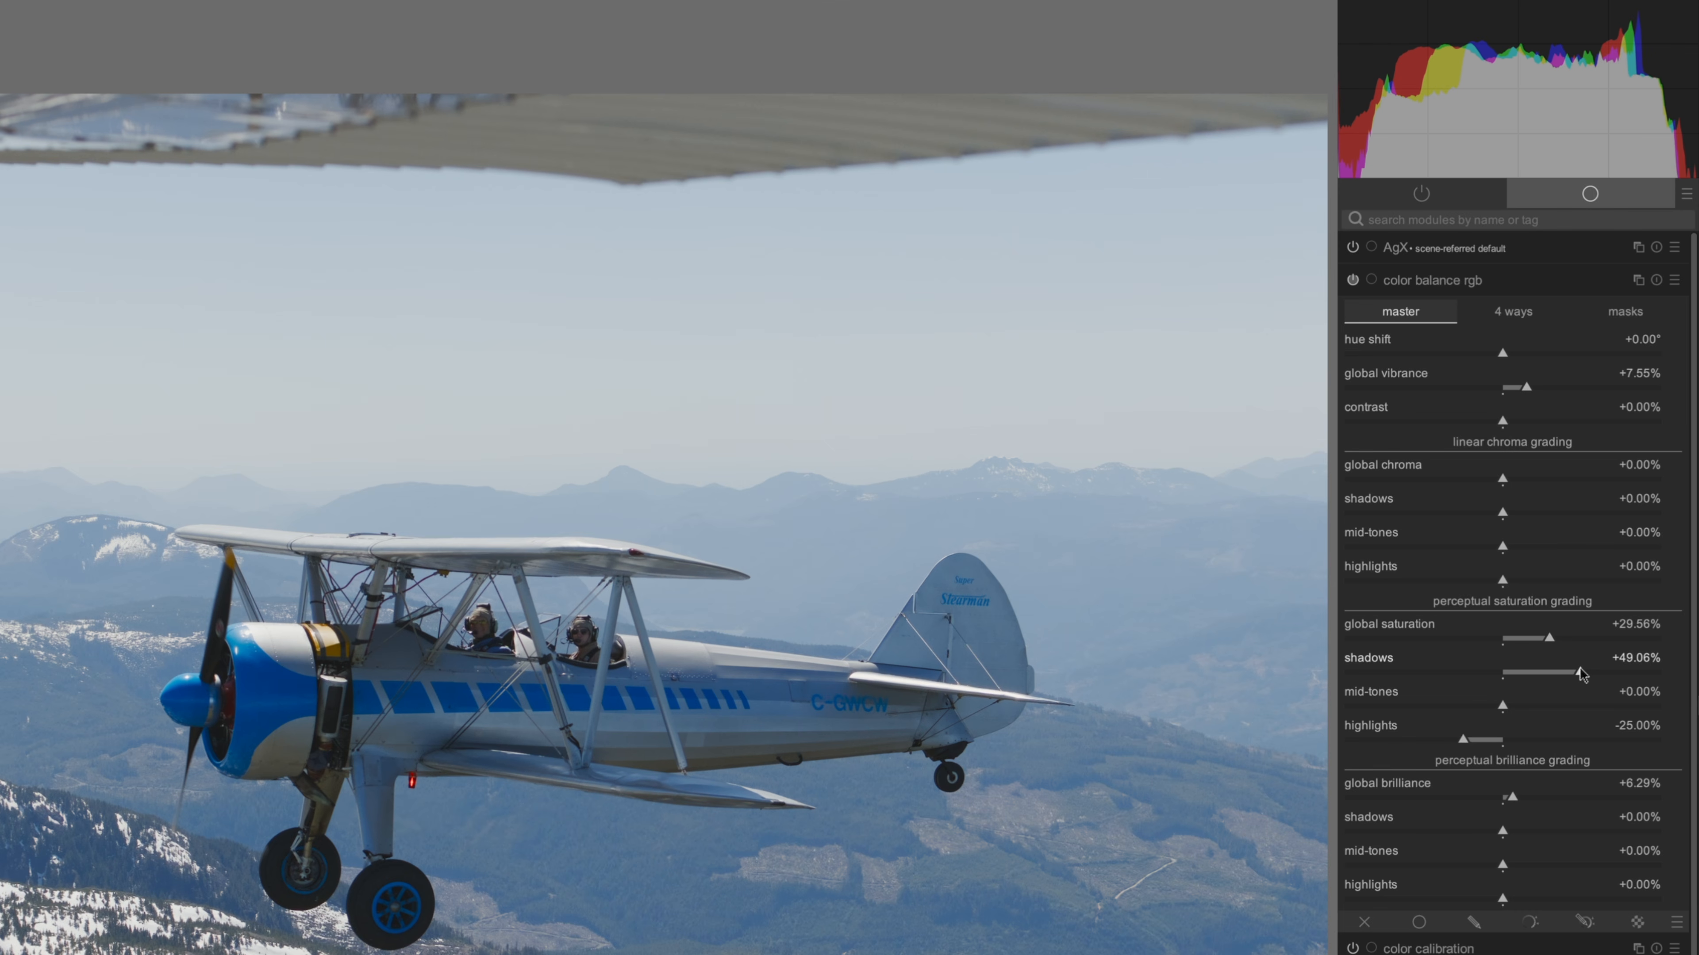
drag(1571, 669, 1583, 669)
drag(1501, 708, 1520, 709)
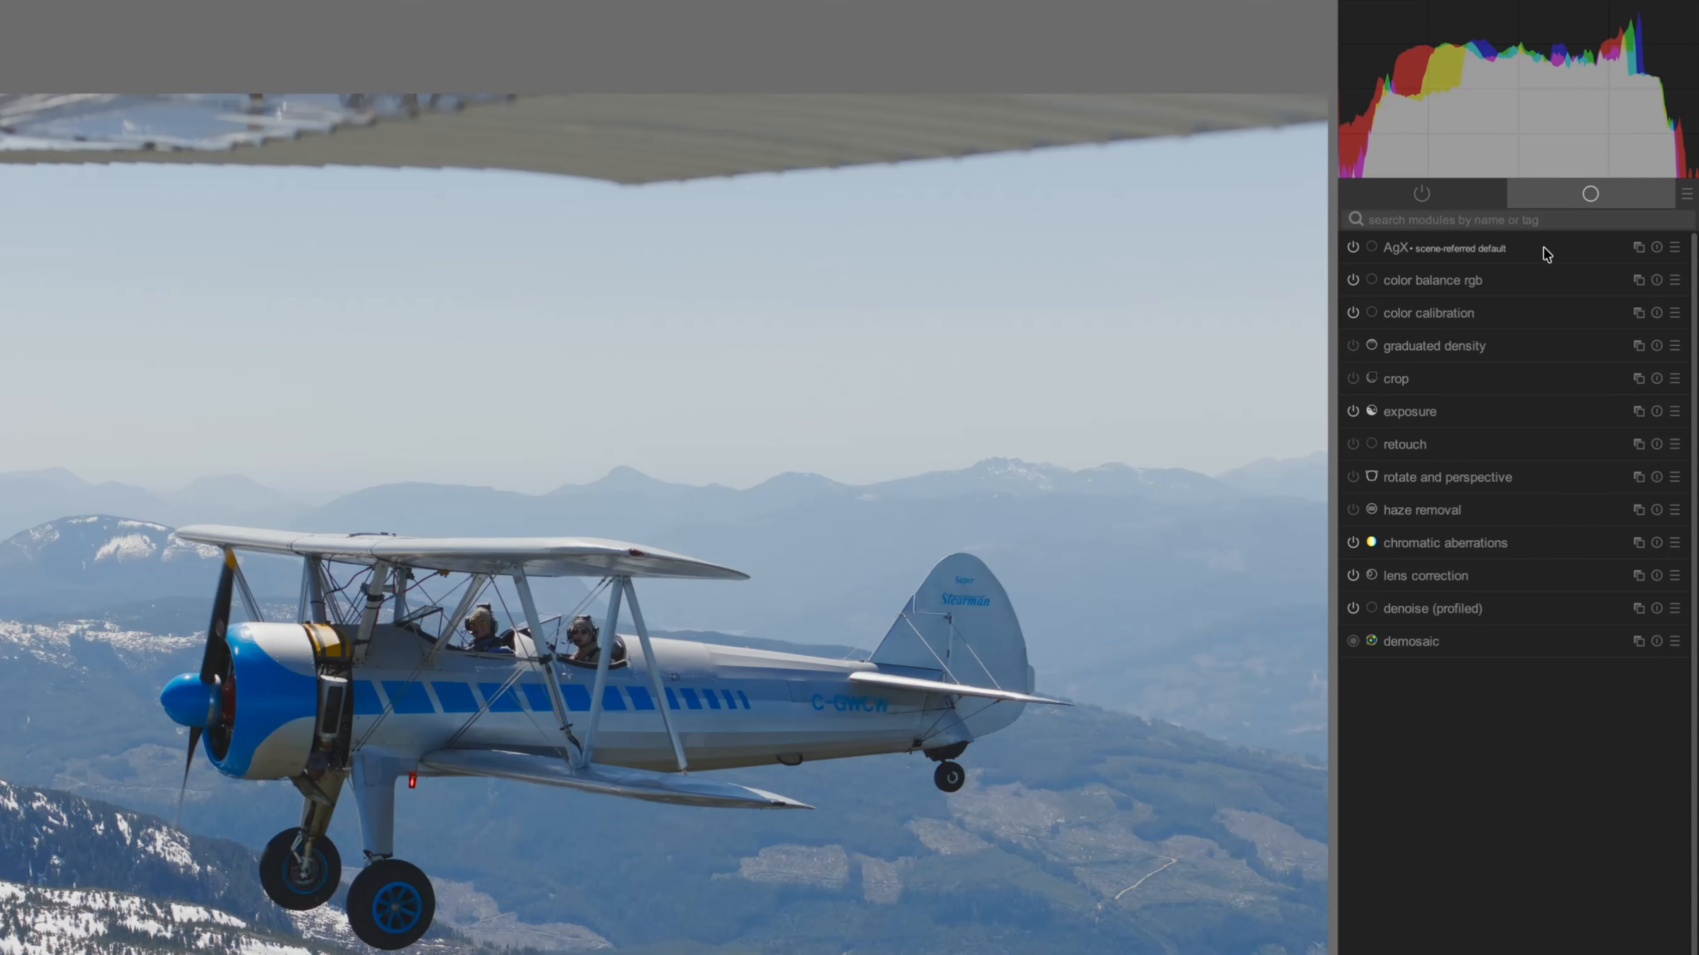
Change the AgX module's base primaries to sRGB
click(1546, 253)
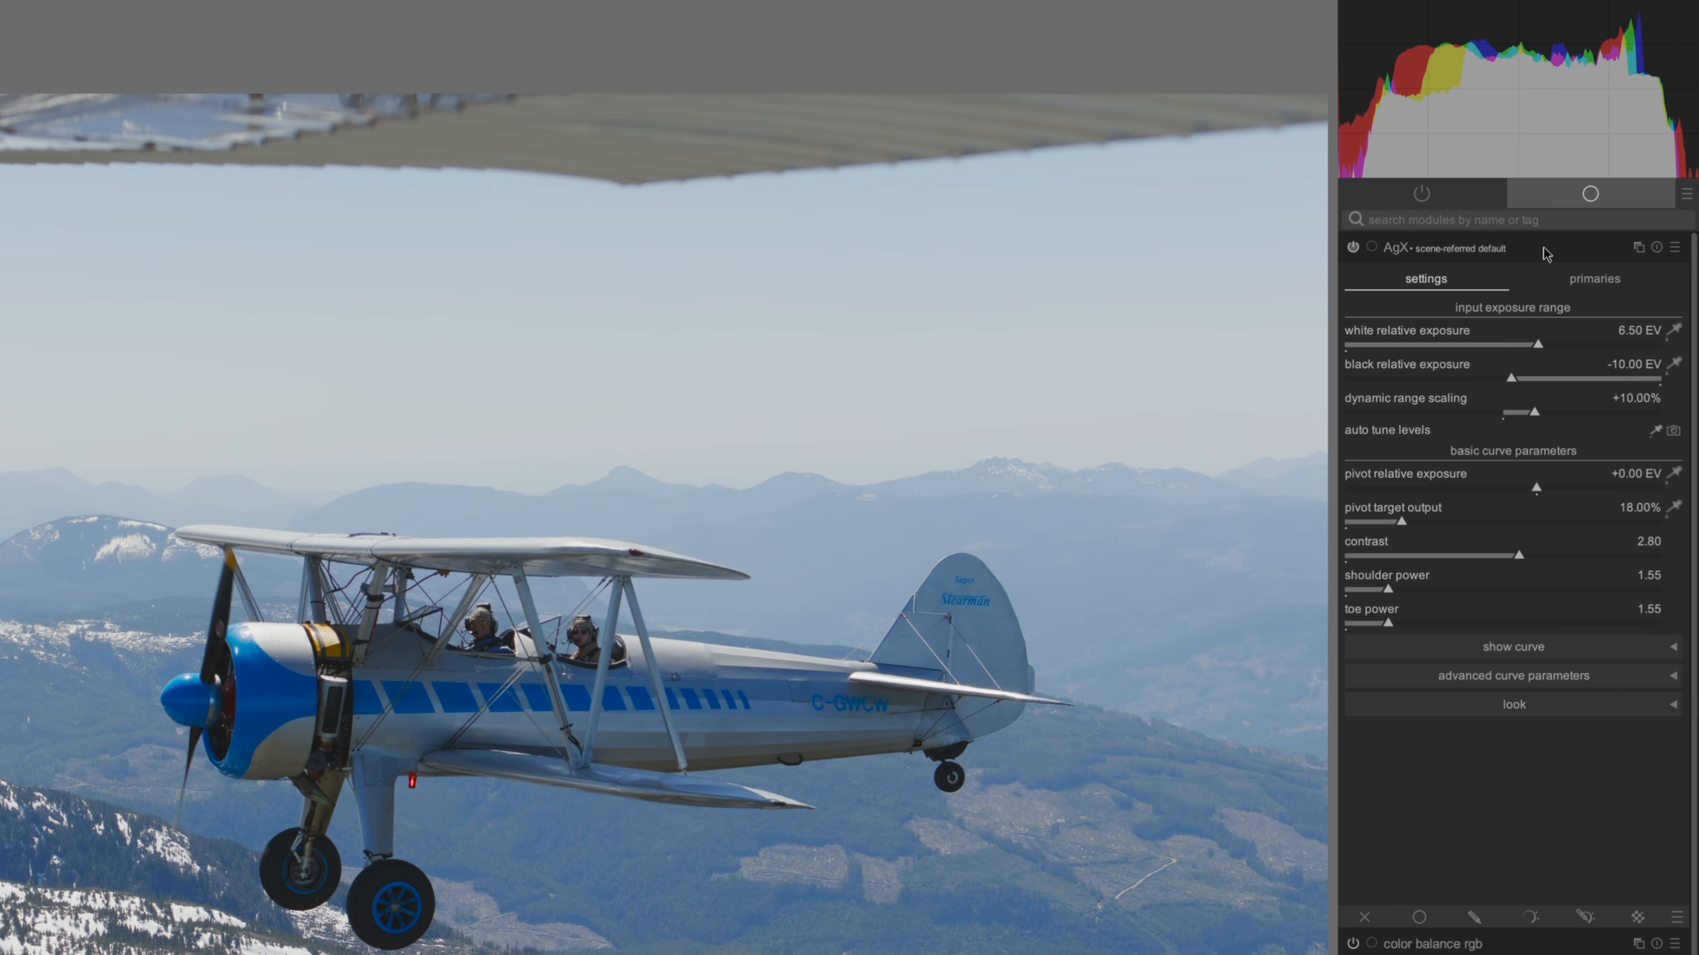
click(1590, 280)
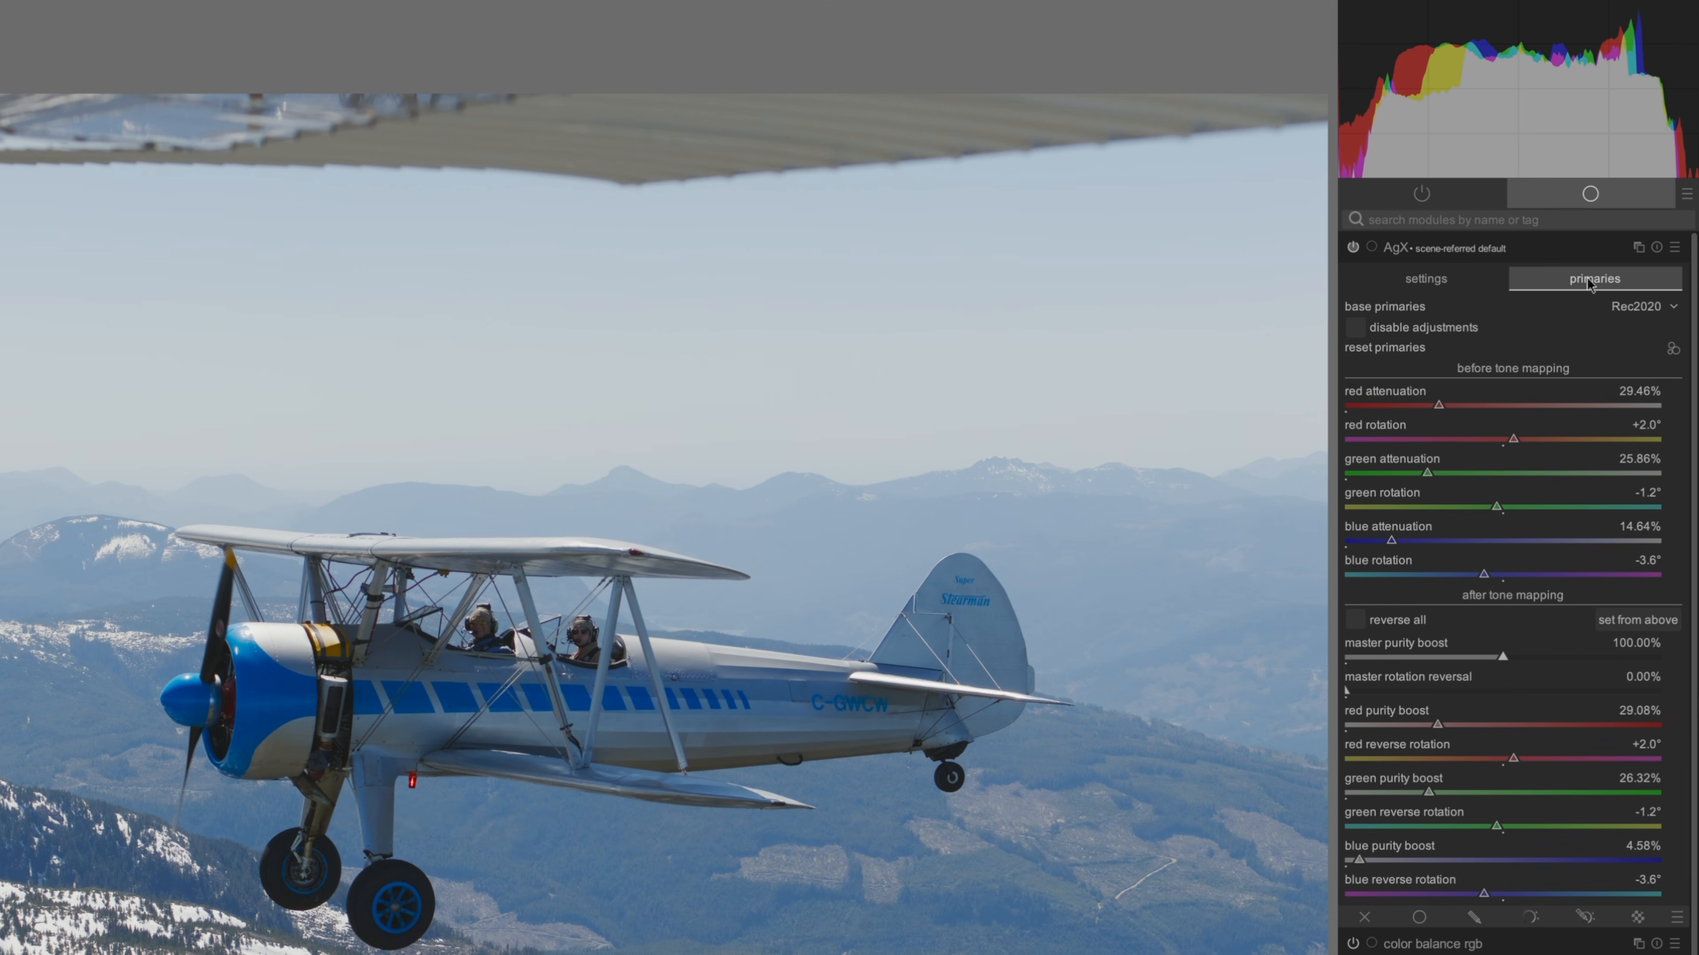
click(1645, 312)
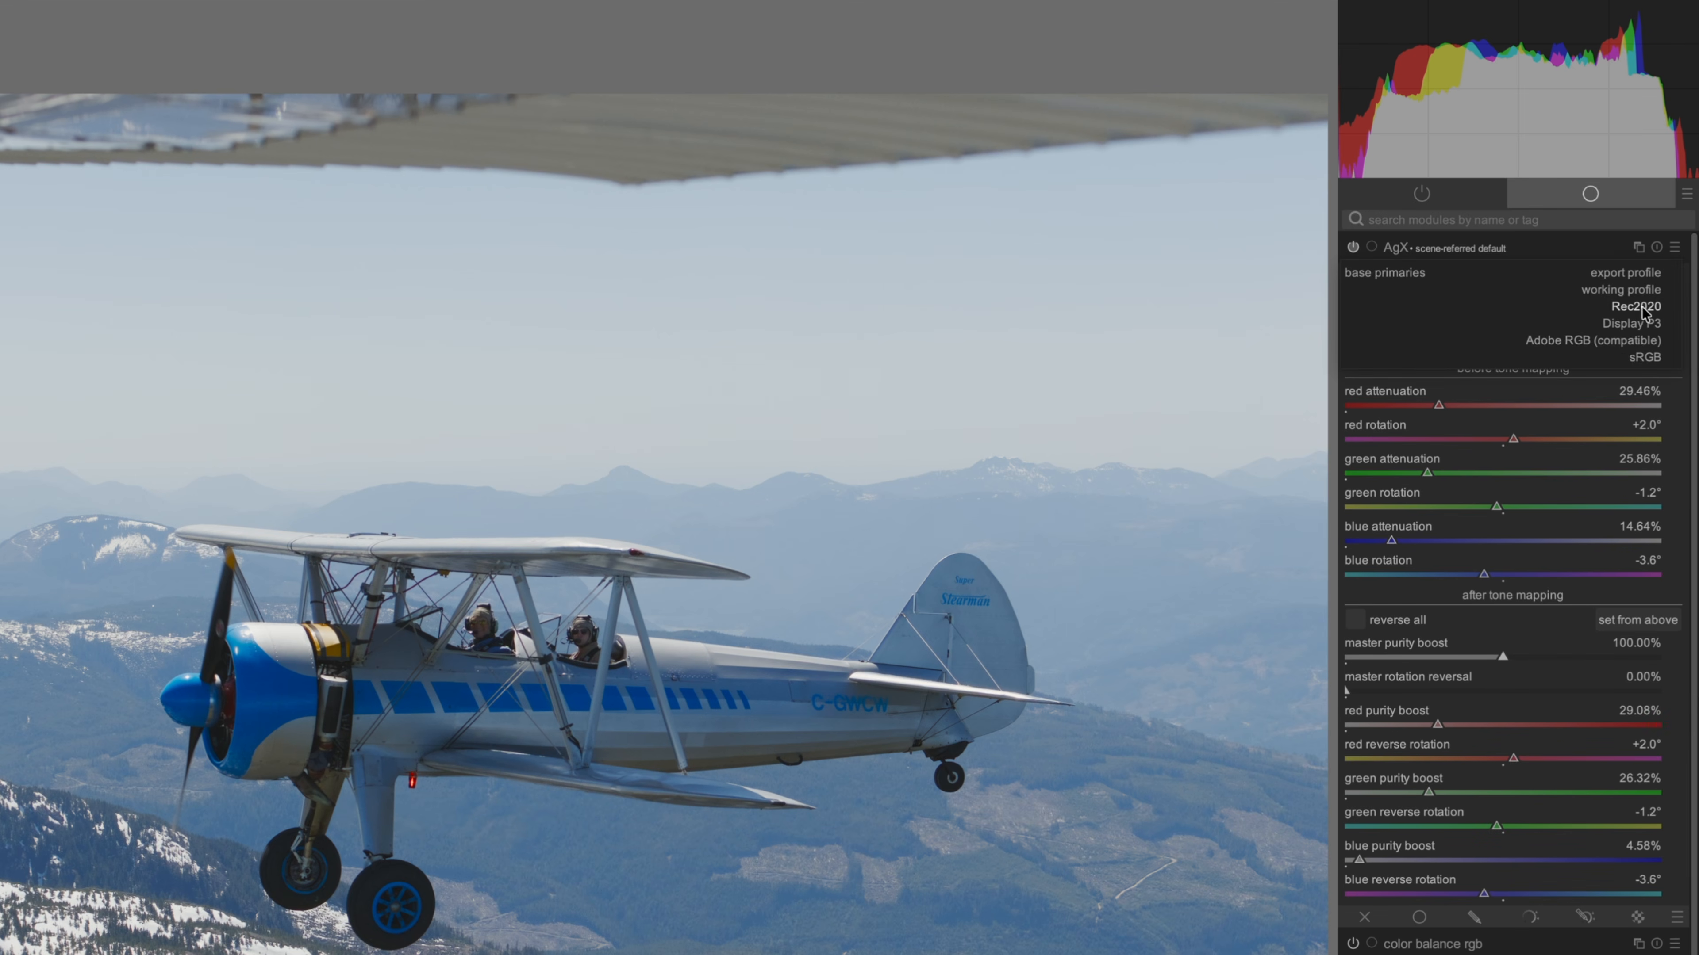
click(1643, 358)
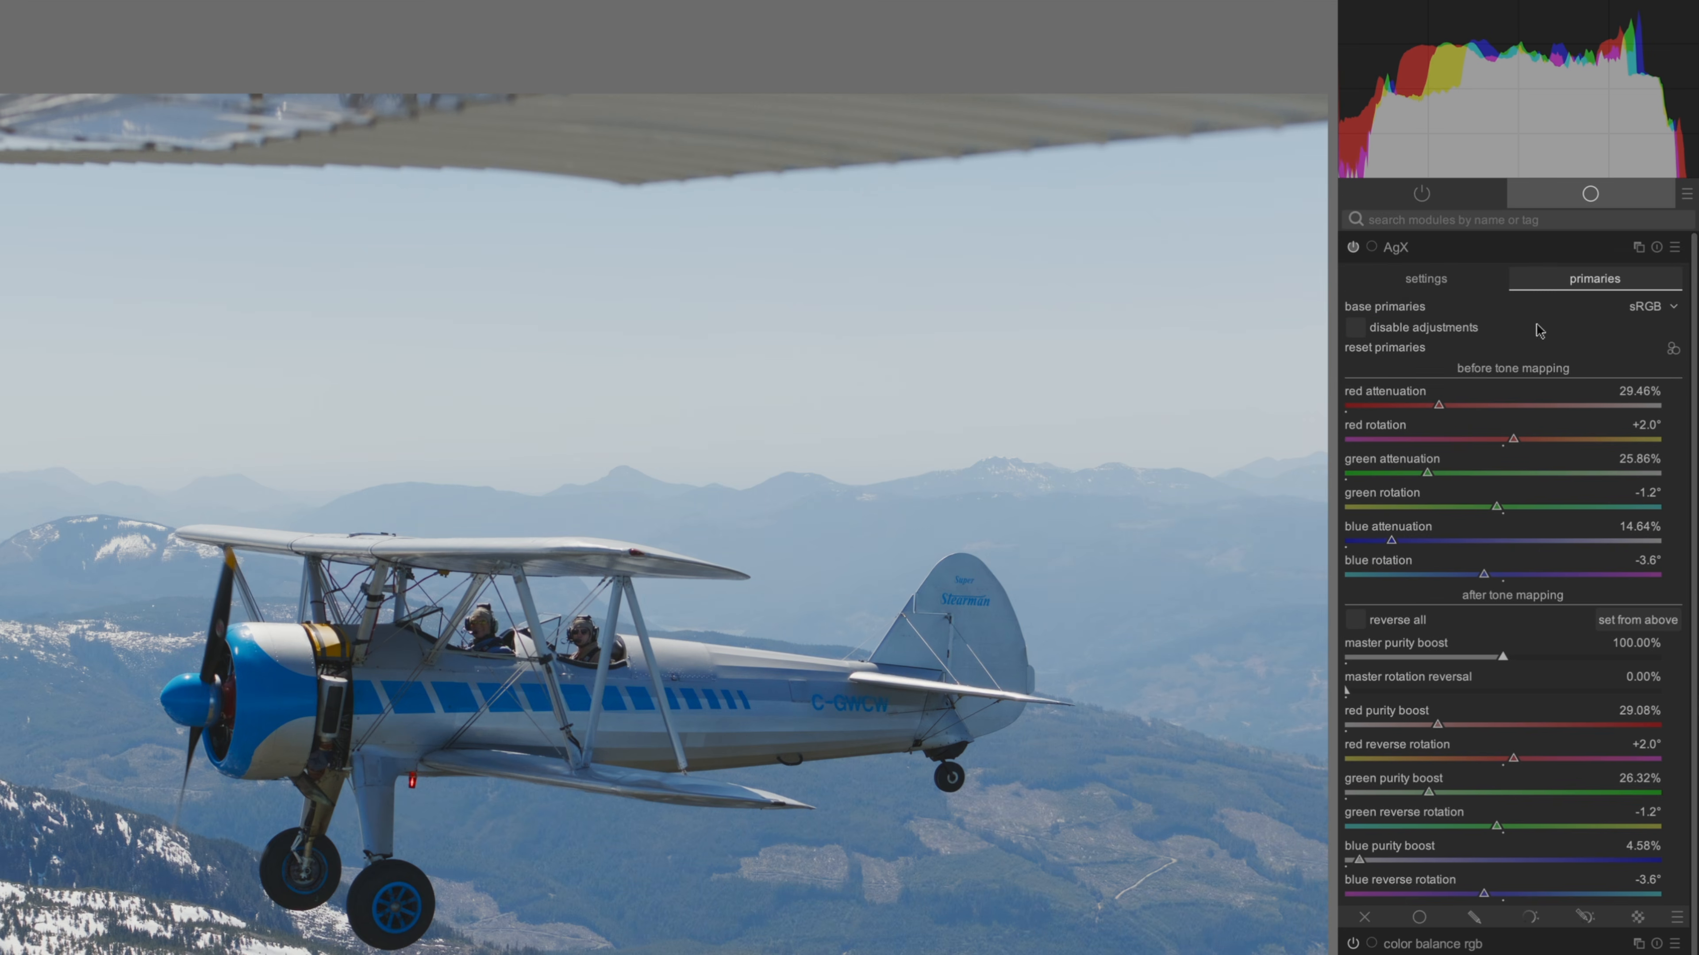
Auto-tune the AgX white and black relative exposure levels from the whole image
click(1442, 279)
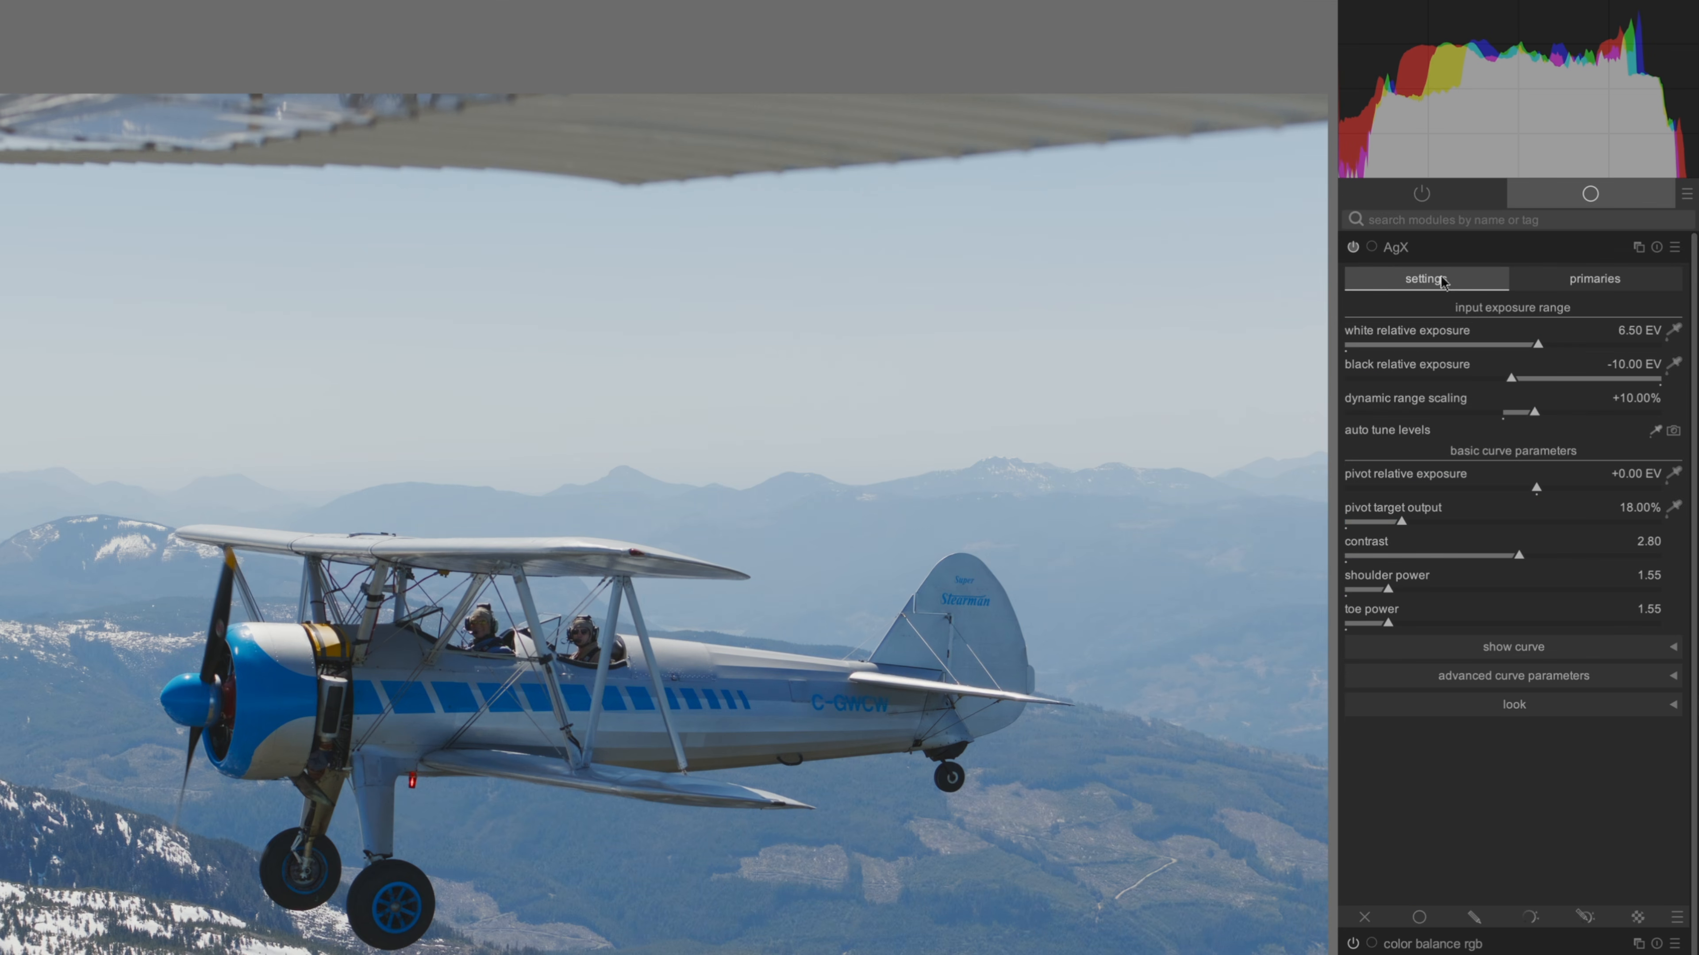
click(1654, 431)
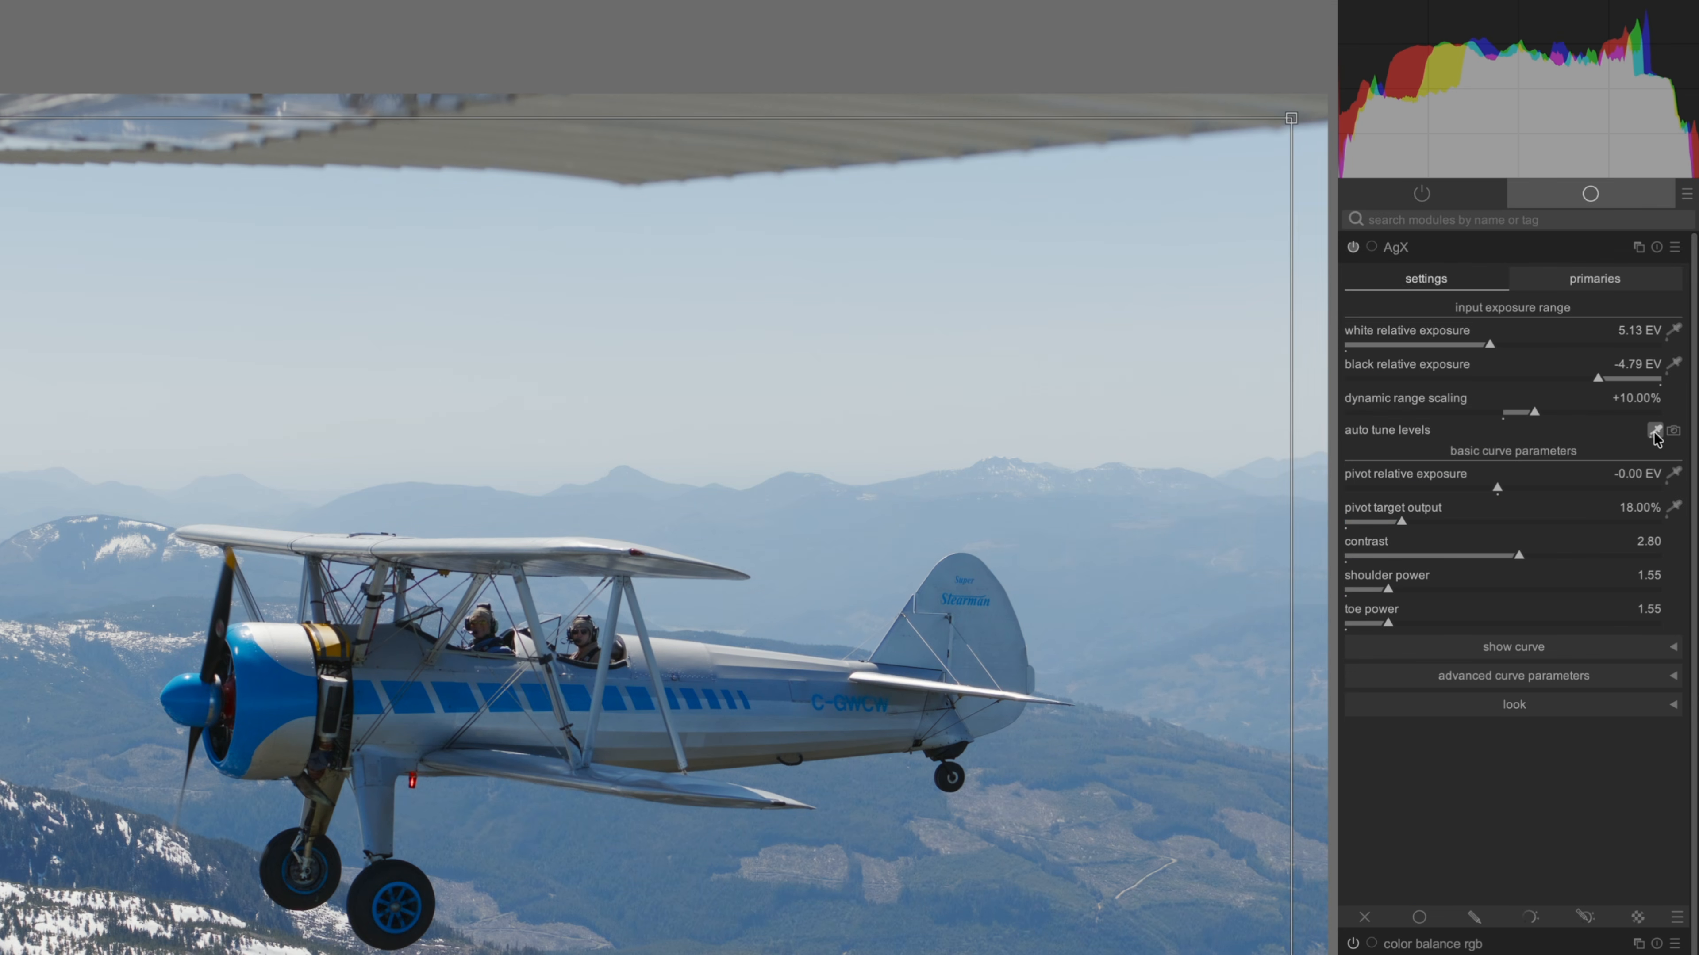
click(1654, 432)
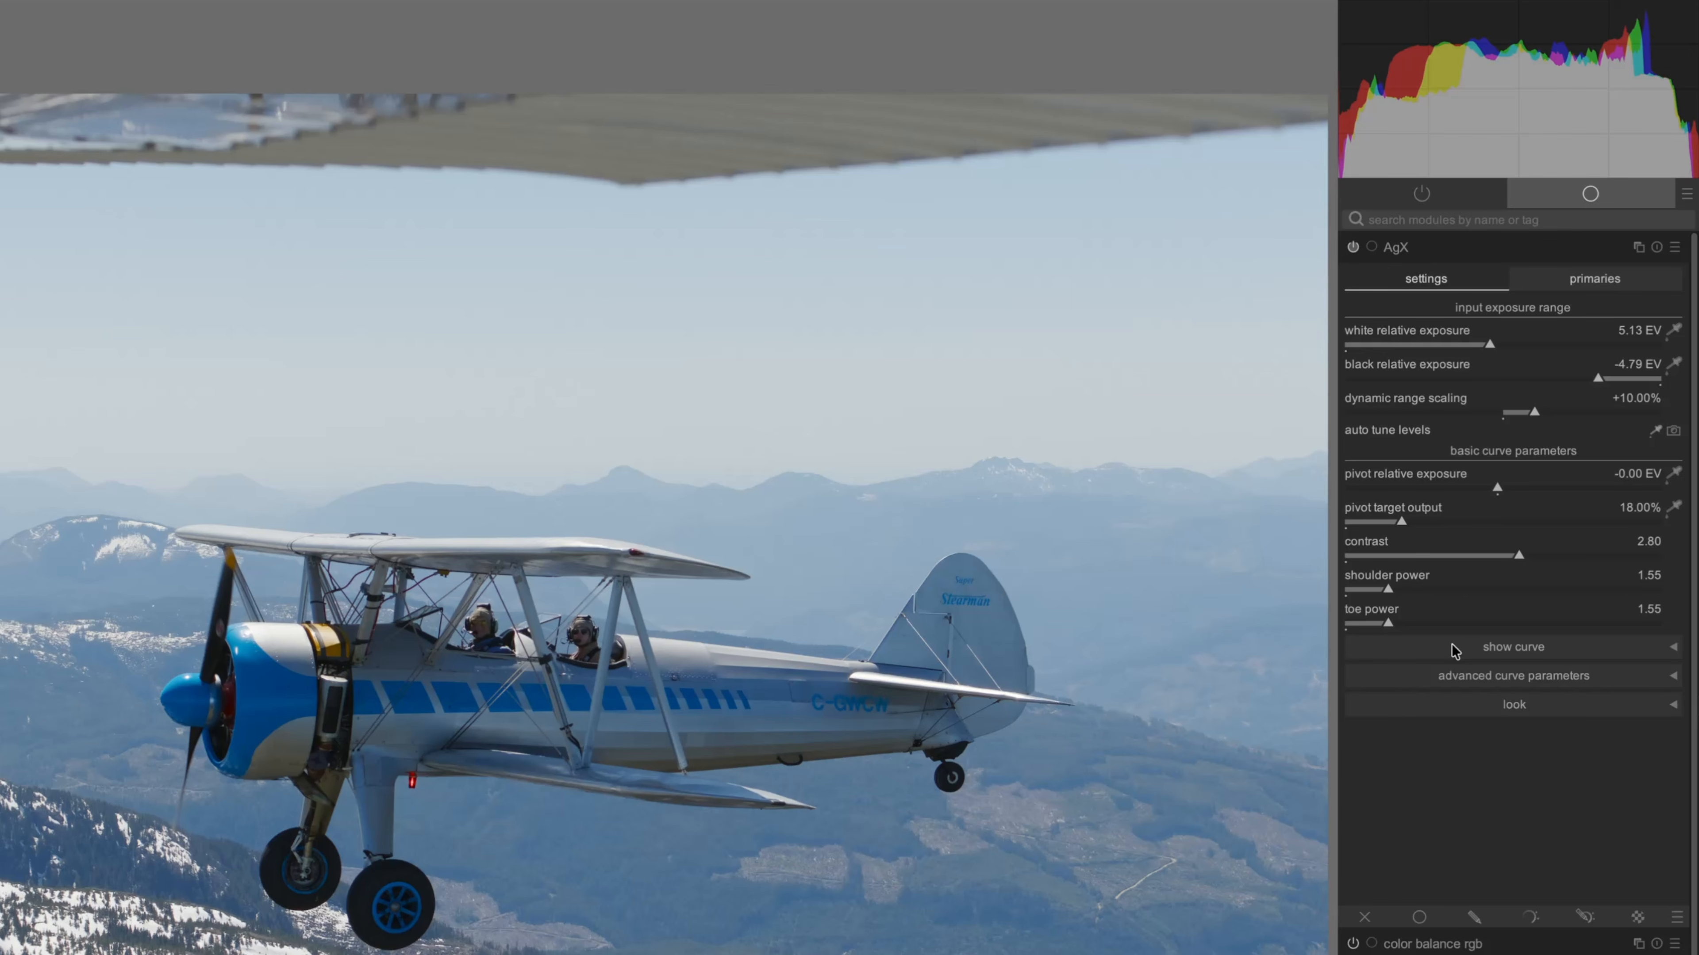
Show the AgX curve and shape it with contrast 2.43, toe power 1.72 and shoulder power 2.04, adjusting the pivot relative exposure
click(1453, 647)
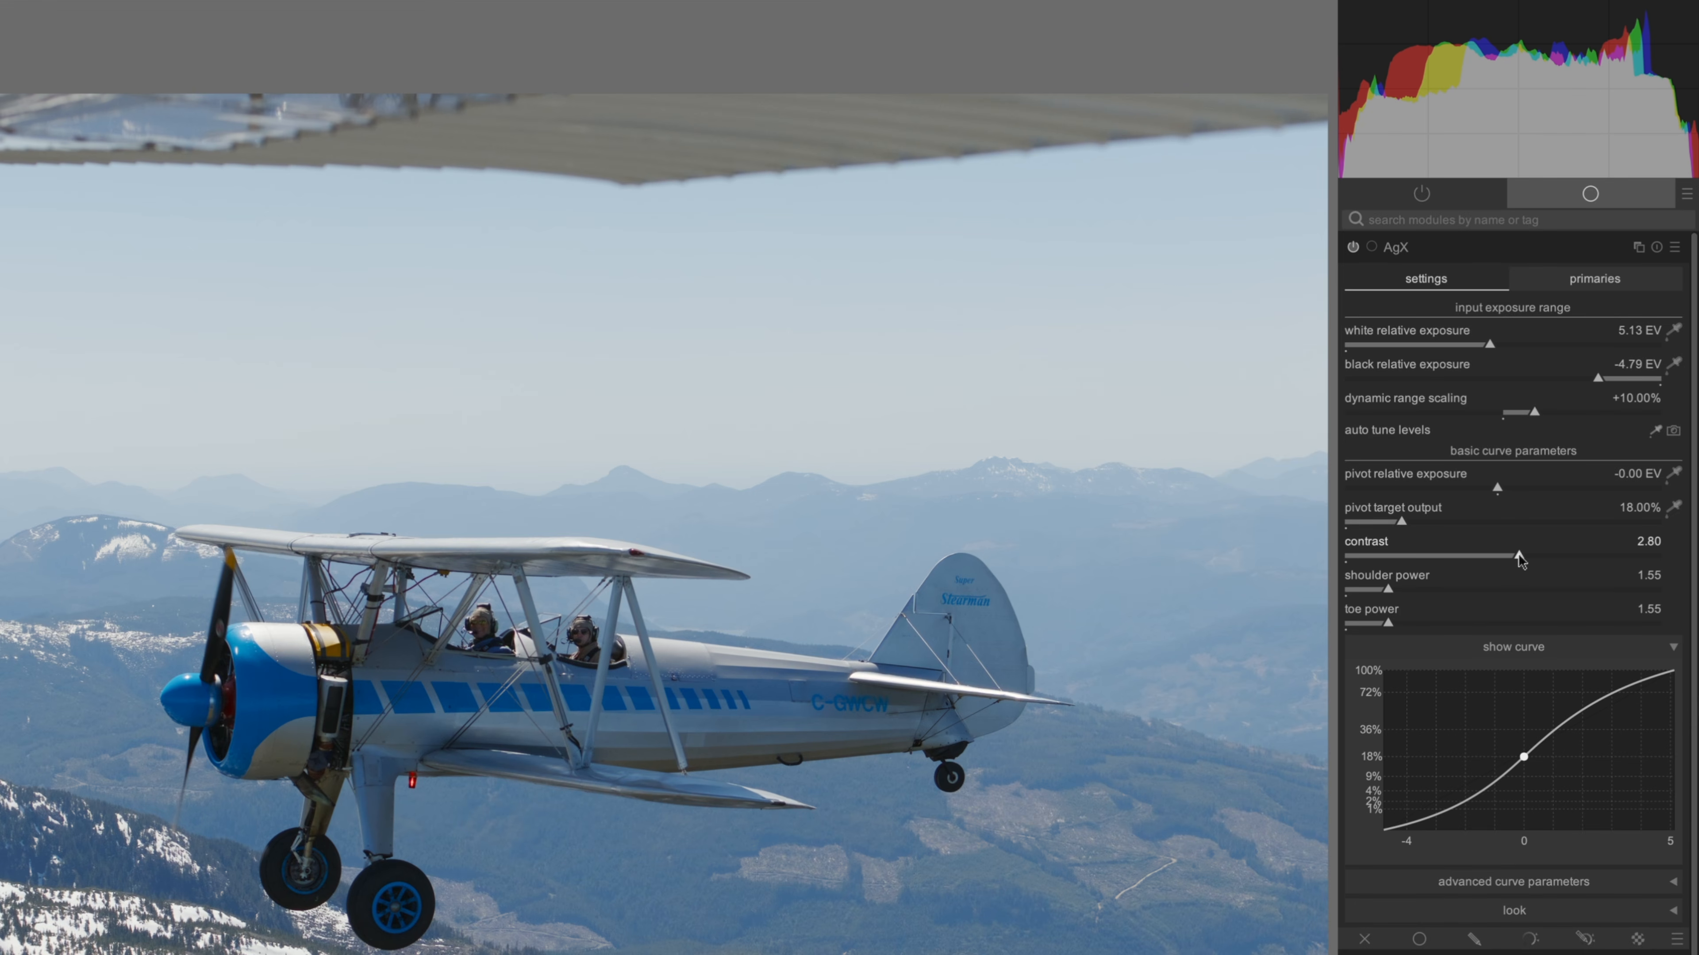
mouse_move(1517, 556)
mouse_down()
mouse_move(1440, 560)
mouse_move(1529, 555)
mouse_move(1493, 562)
mouse_up()
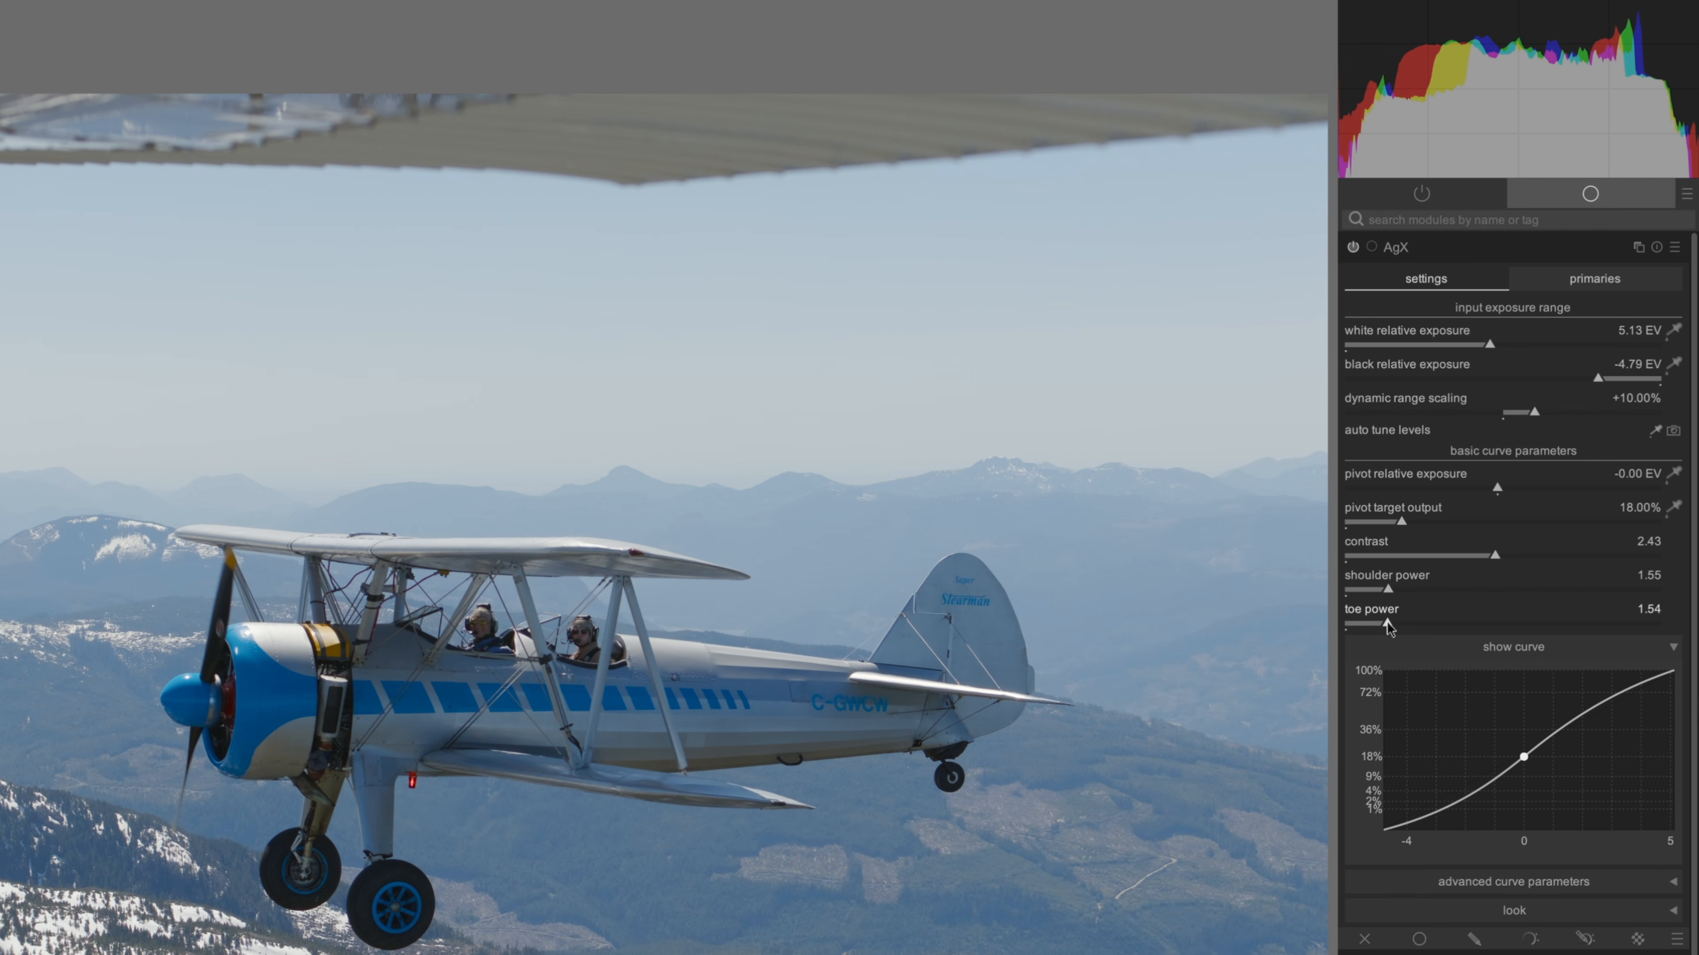
drag(1387, 627, 1429, 595)
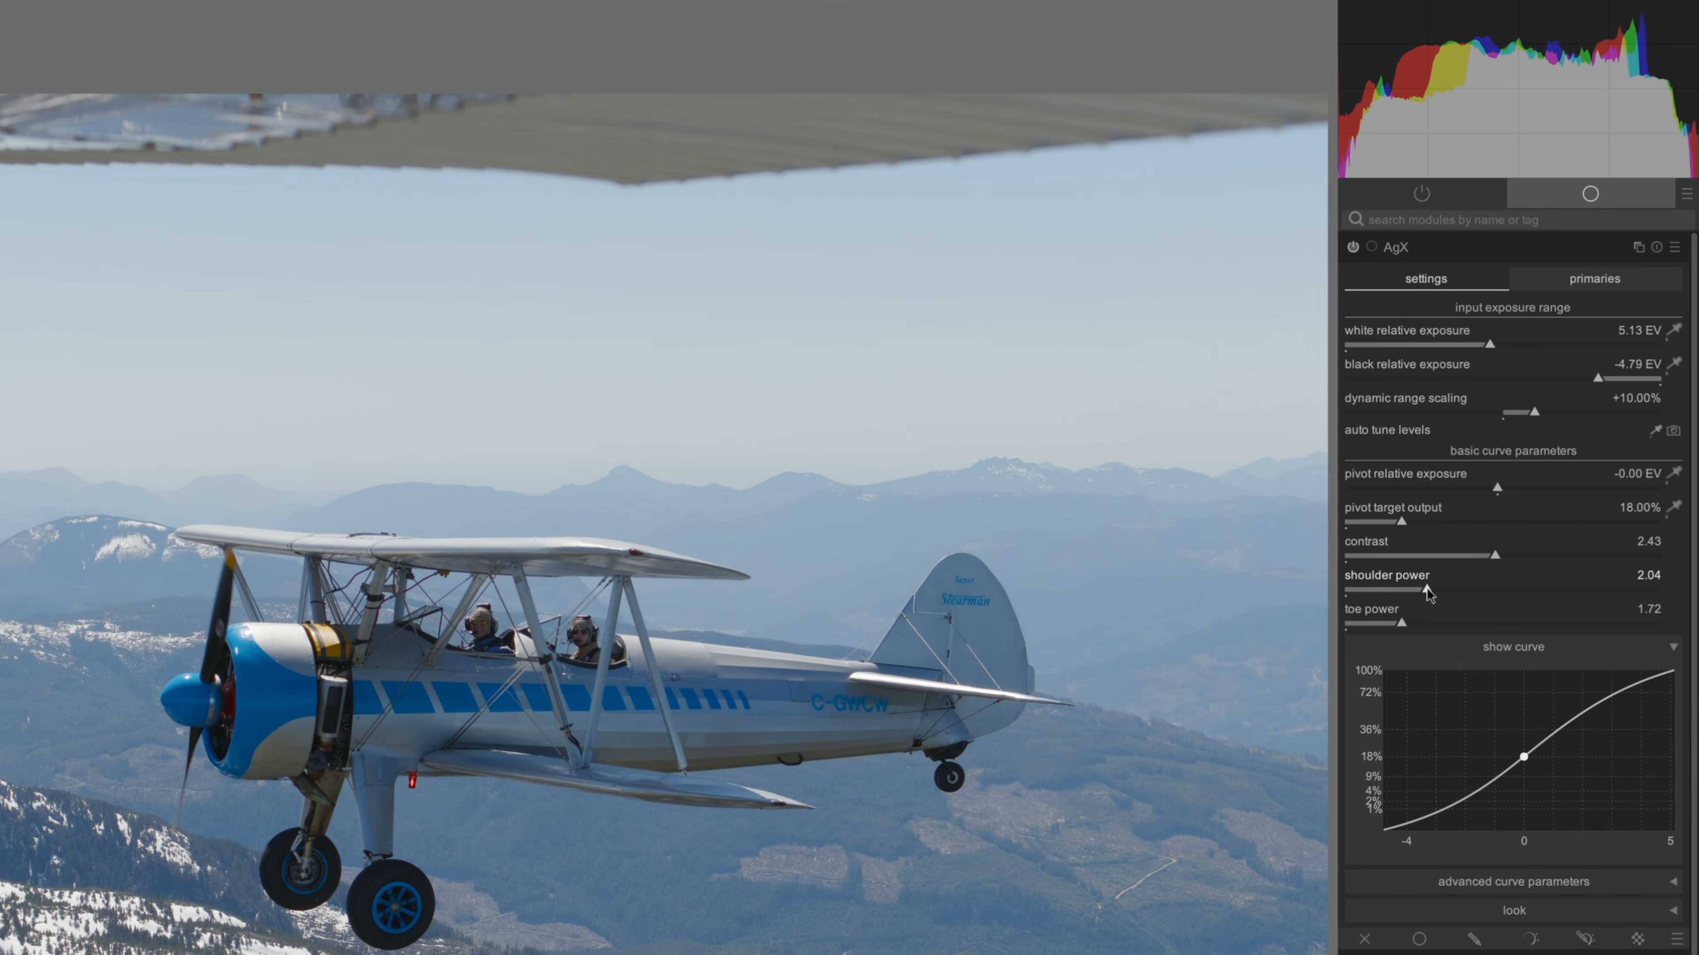
mouse_move(1494, 483)
mouse_down()
mouse_move(1476, 484)
mouse_move(1493, 484)
mouse_up()
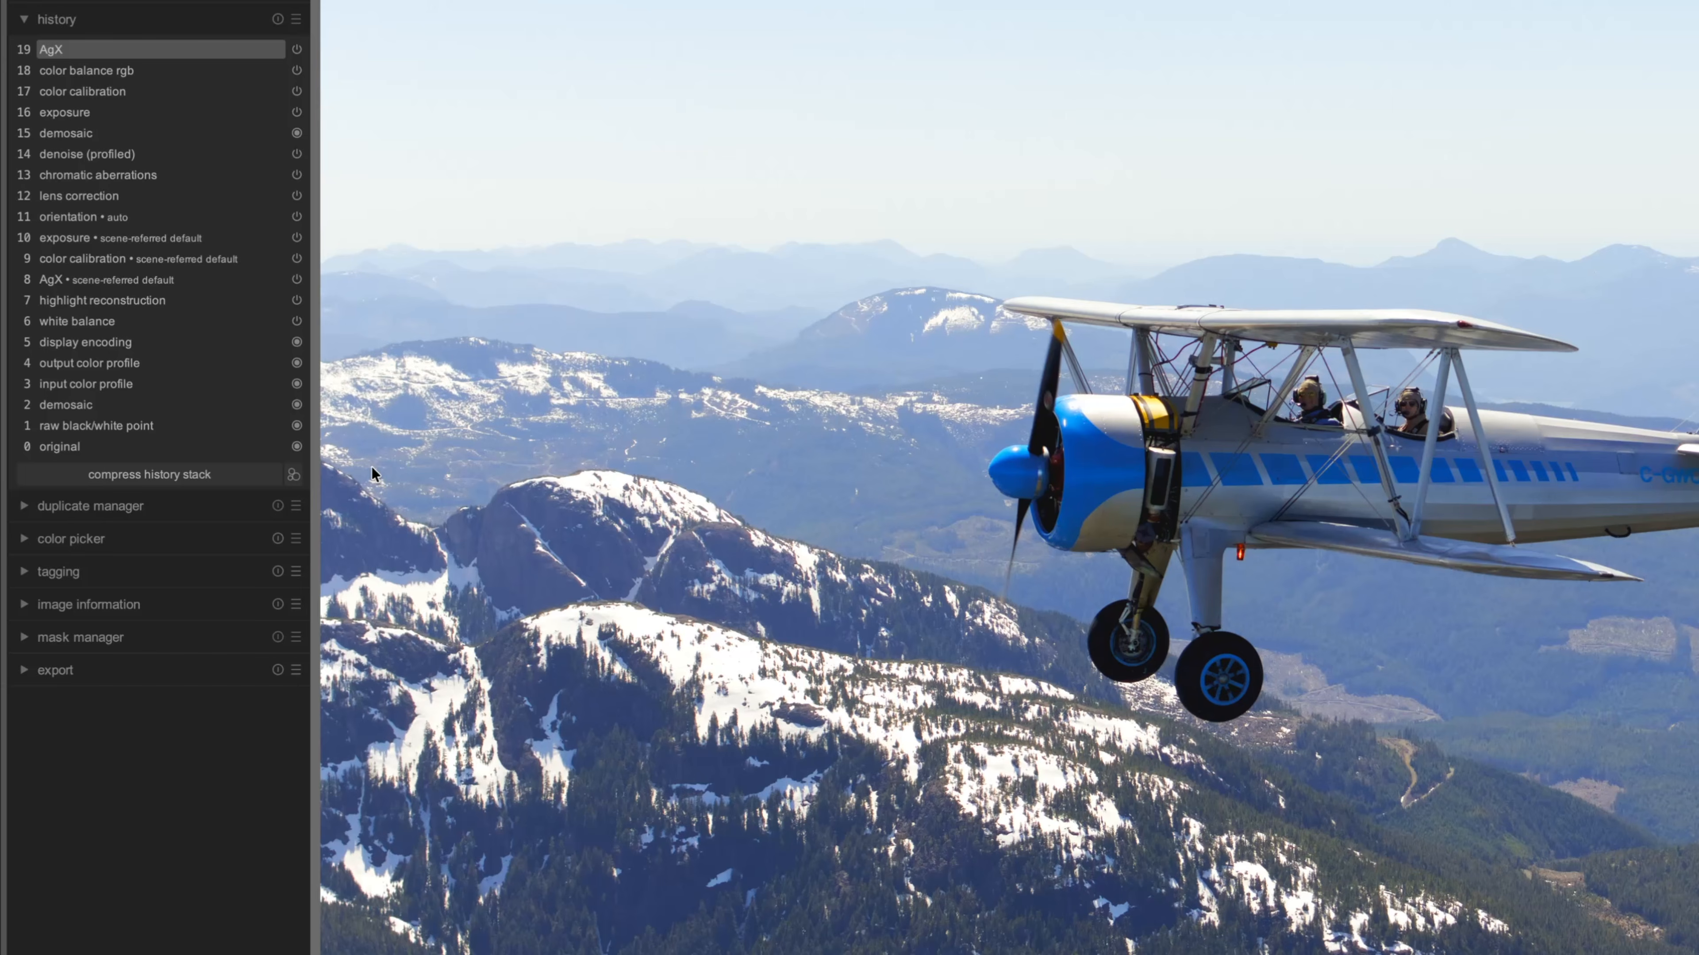
Compress the history stack and start a new style from it named "Daylight base"
click(207, 476)
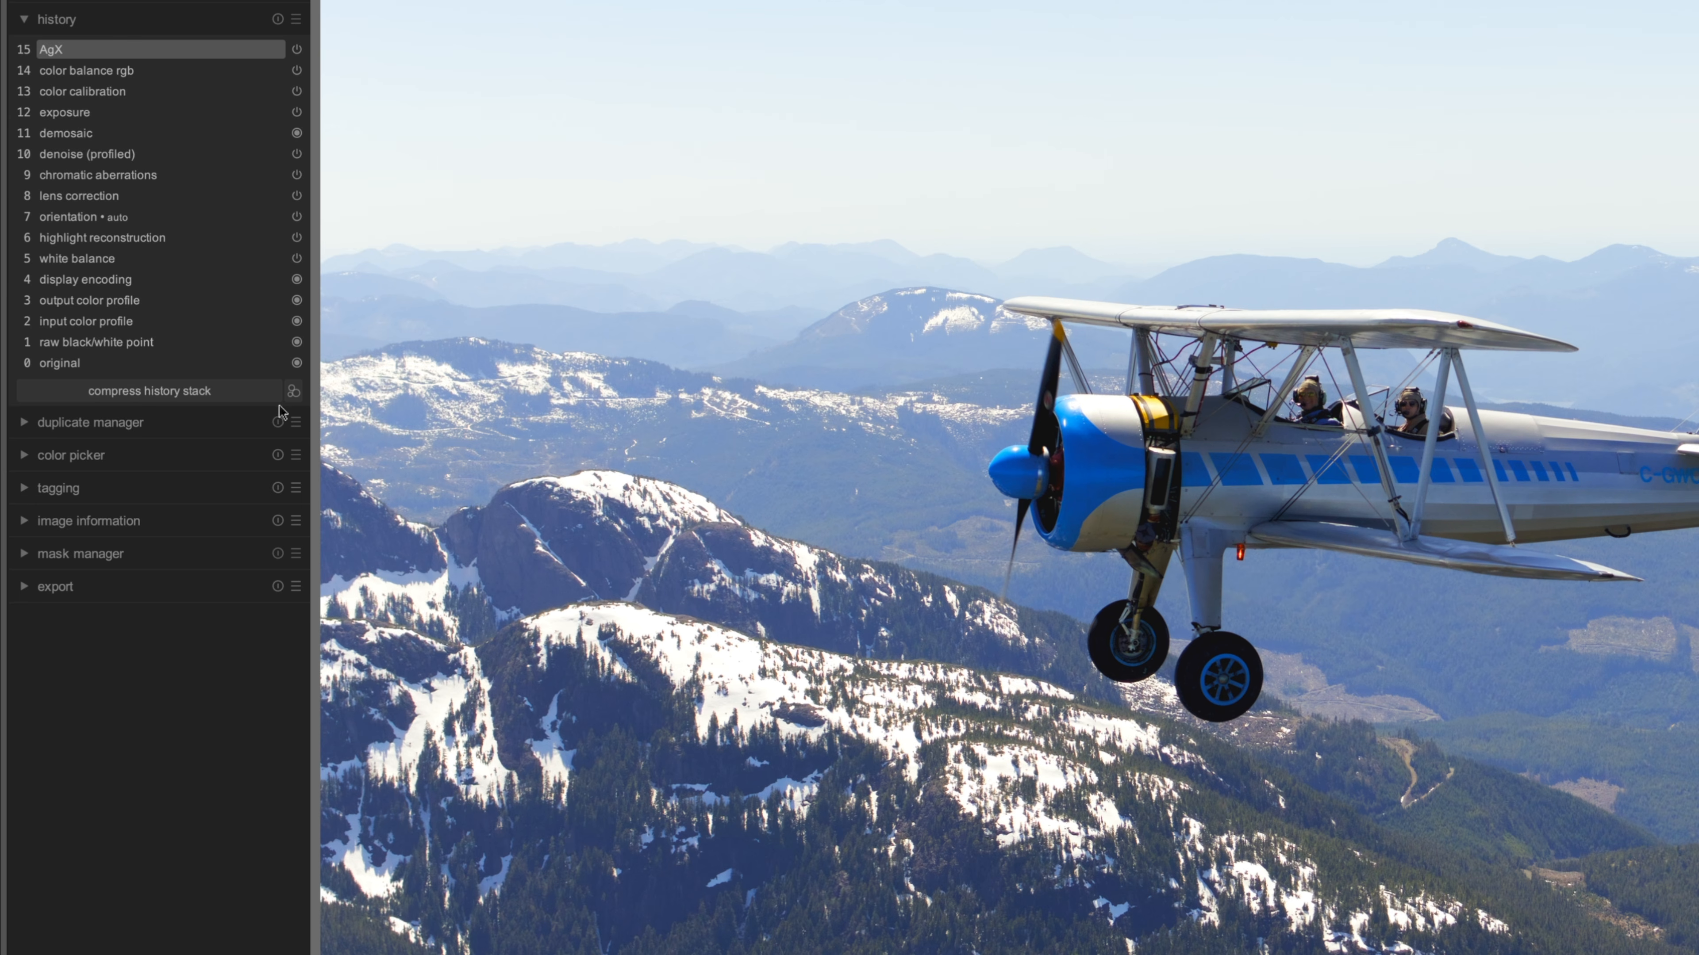
click(294, 392)
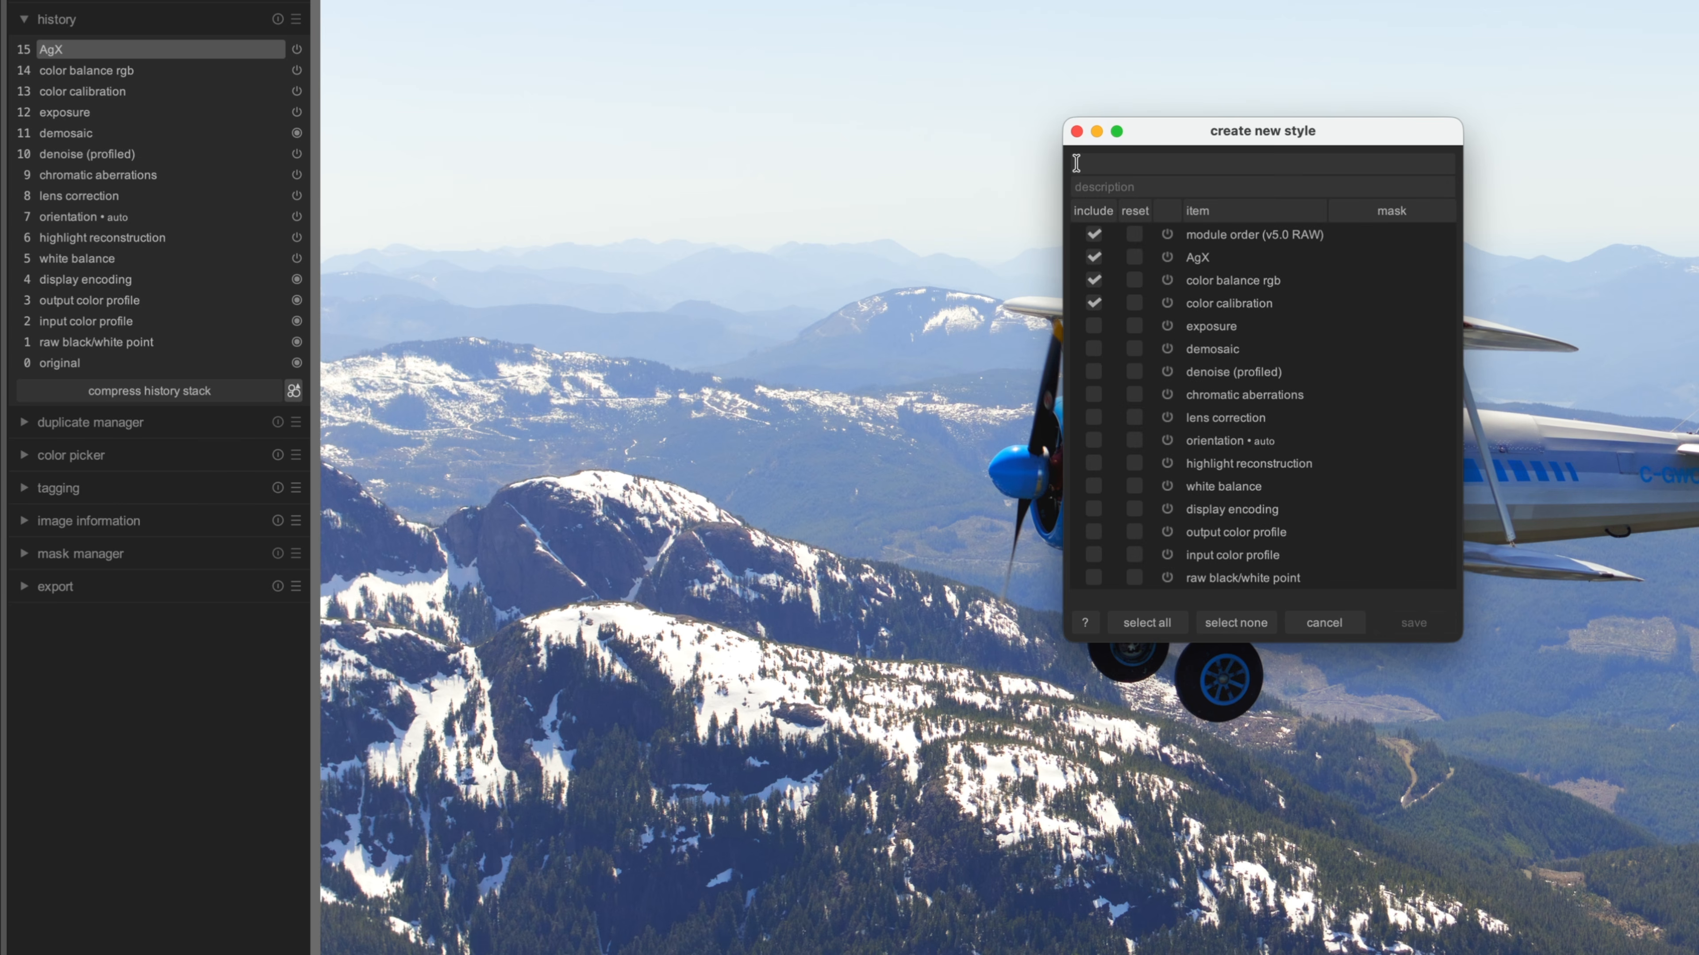
text(Daylight base)
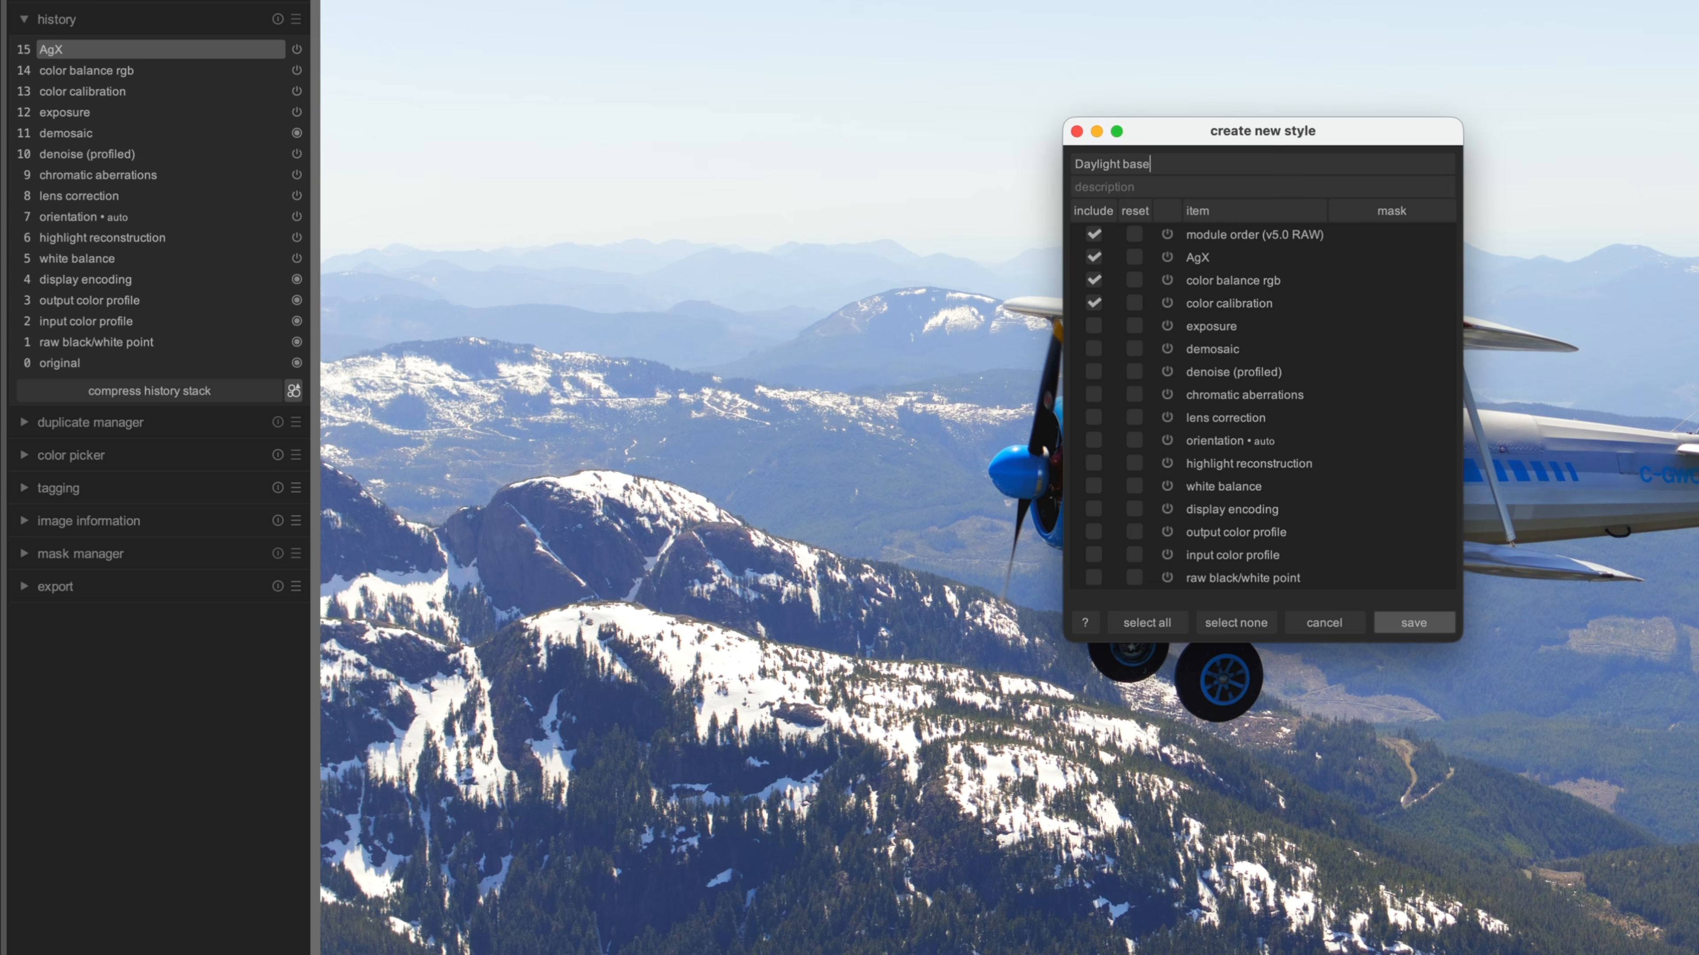
Include exposure, demosaic, denoise (profiled), chromatic aberrations and lens correction in the style as well, and save it
click(1094, 326)
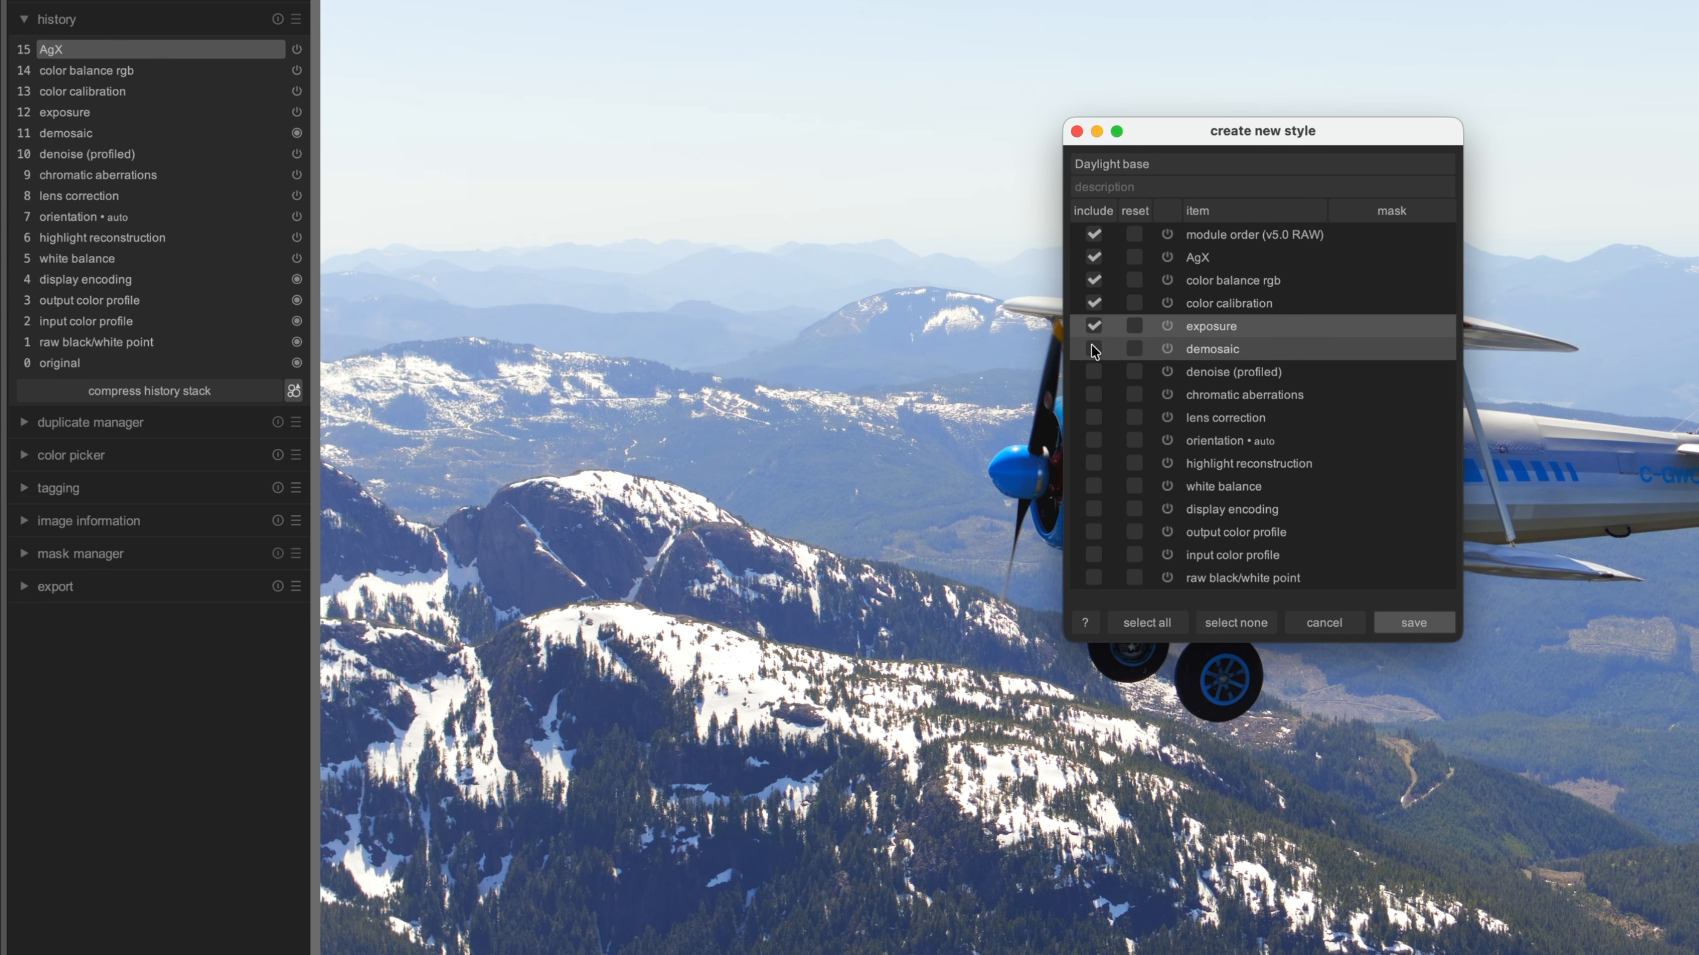
click(1093, 349)
click(1094, 371)
click(1093, 395)
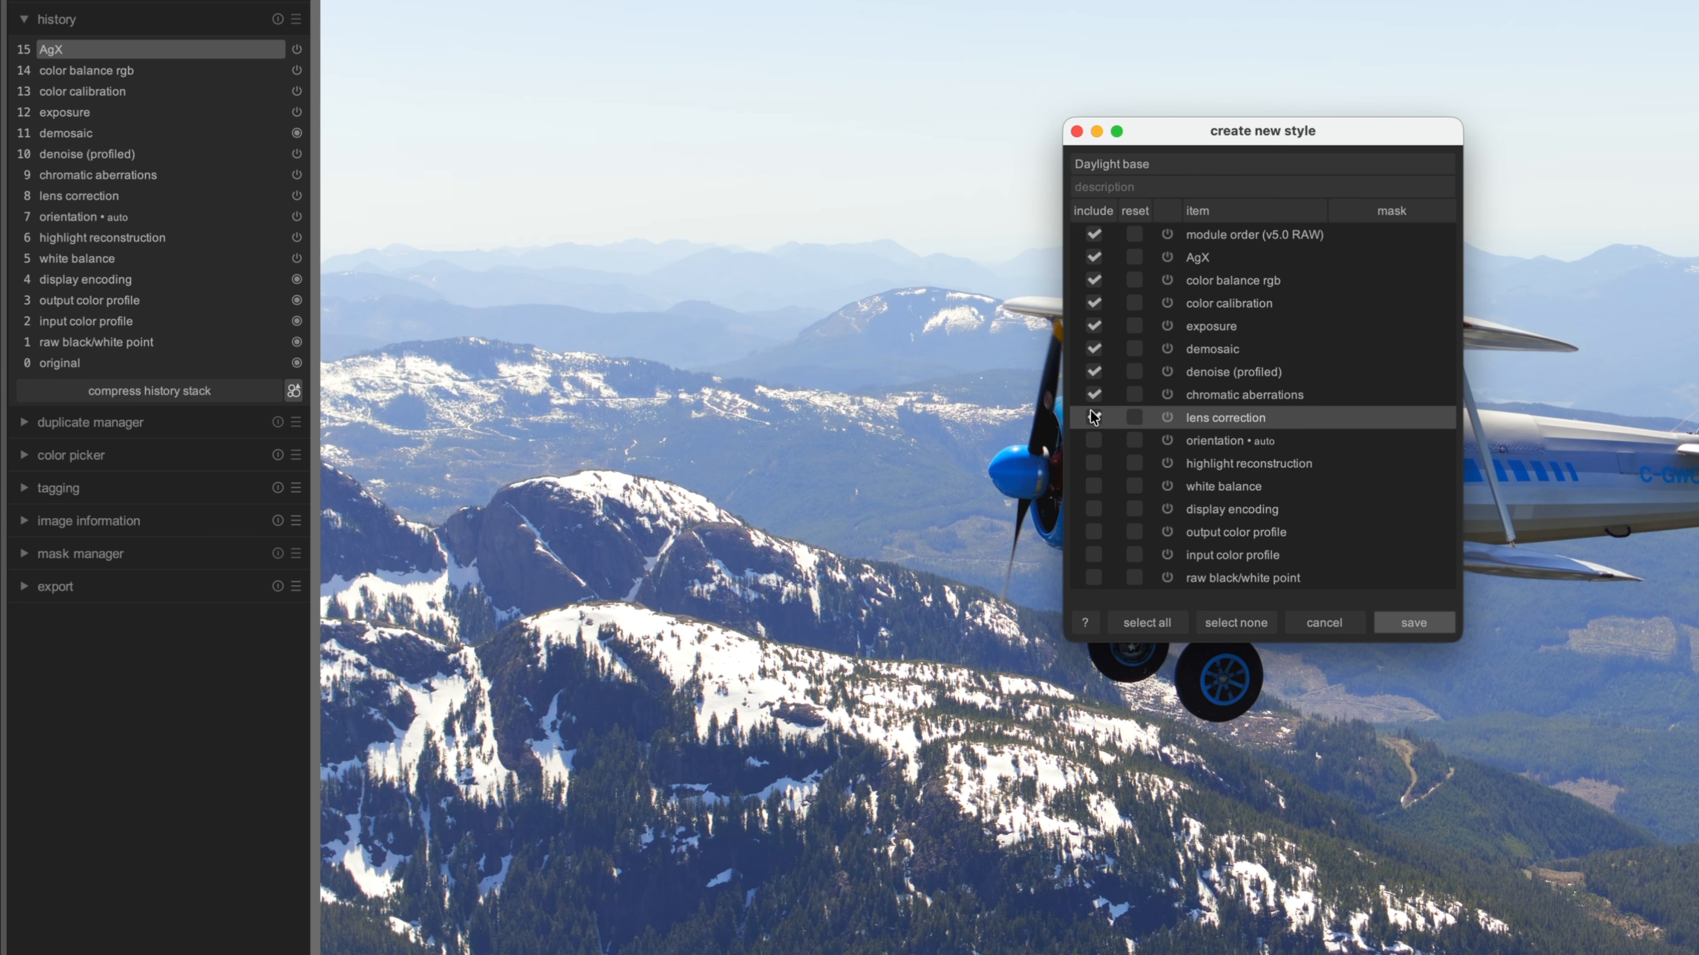
click(1422, 620)
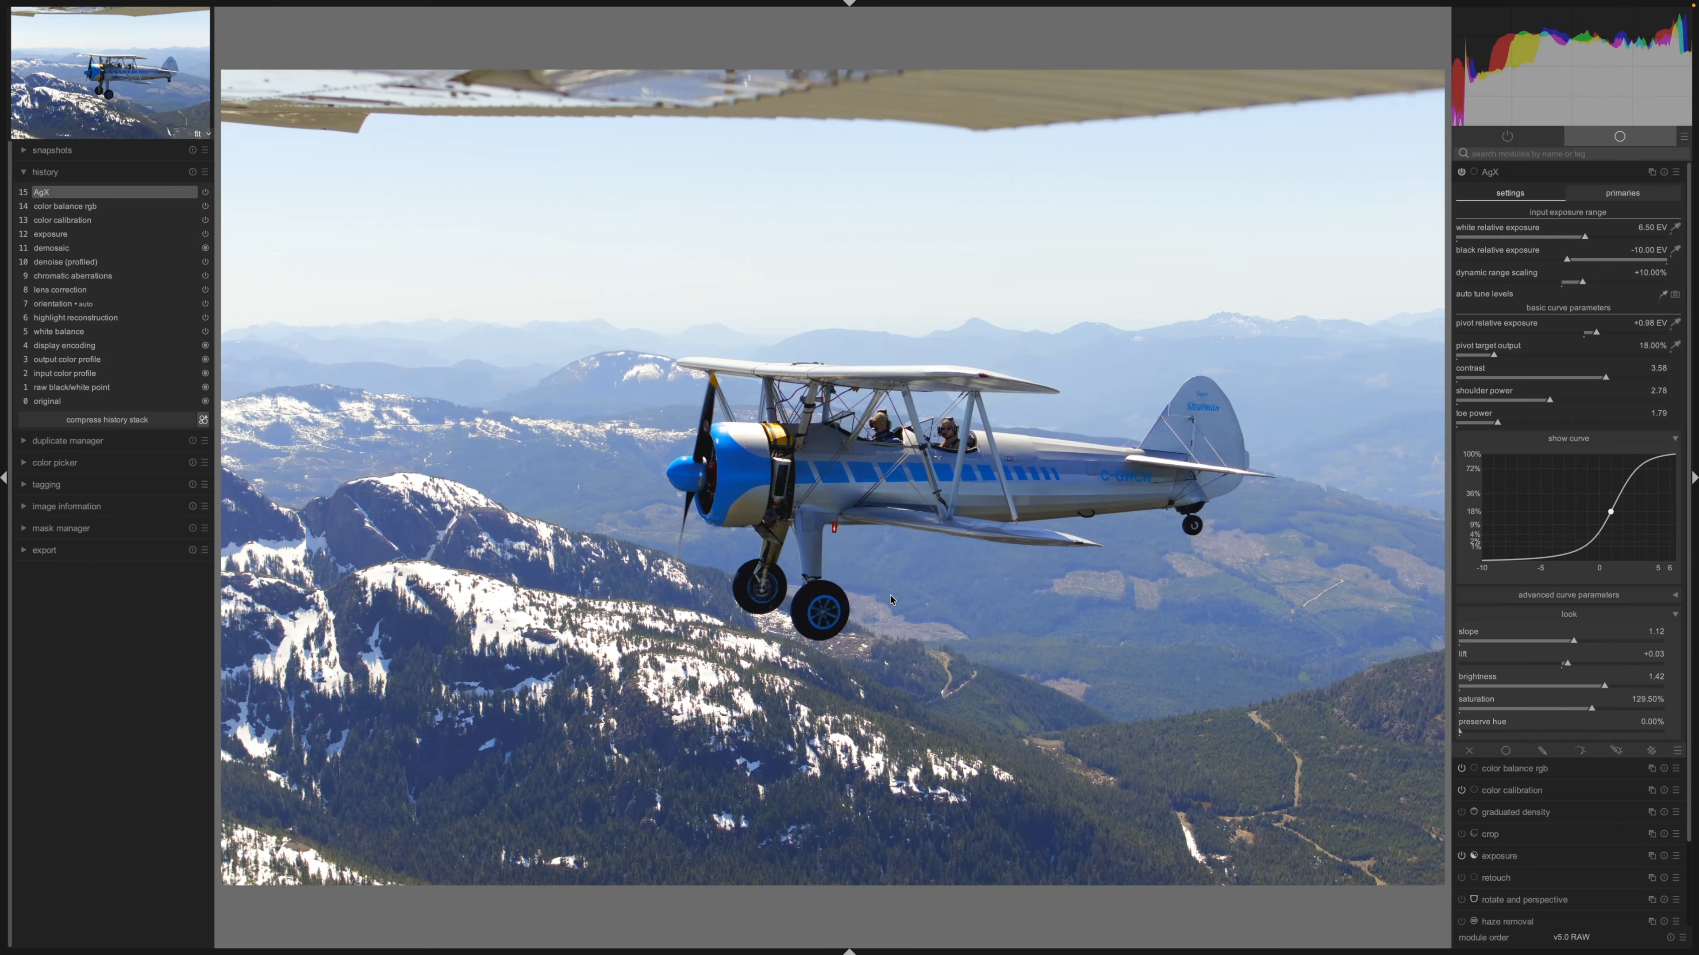
Return to the lighttable view with the grid of all images
key(l)
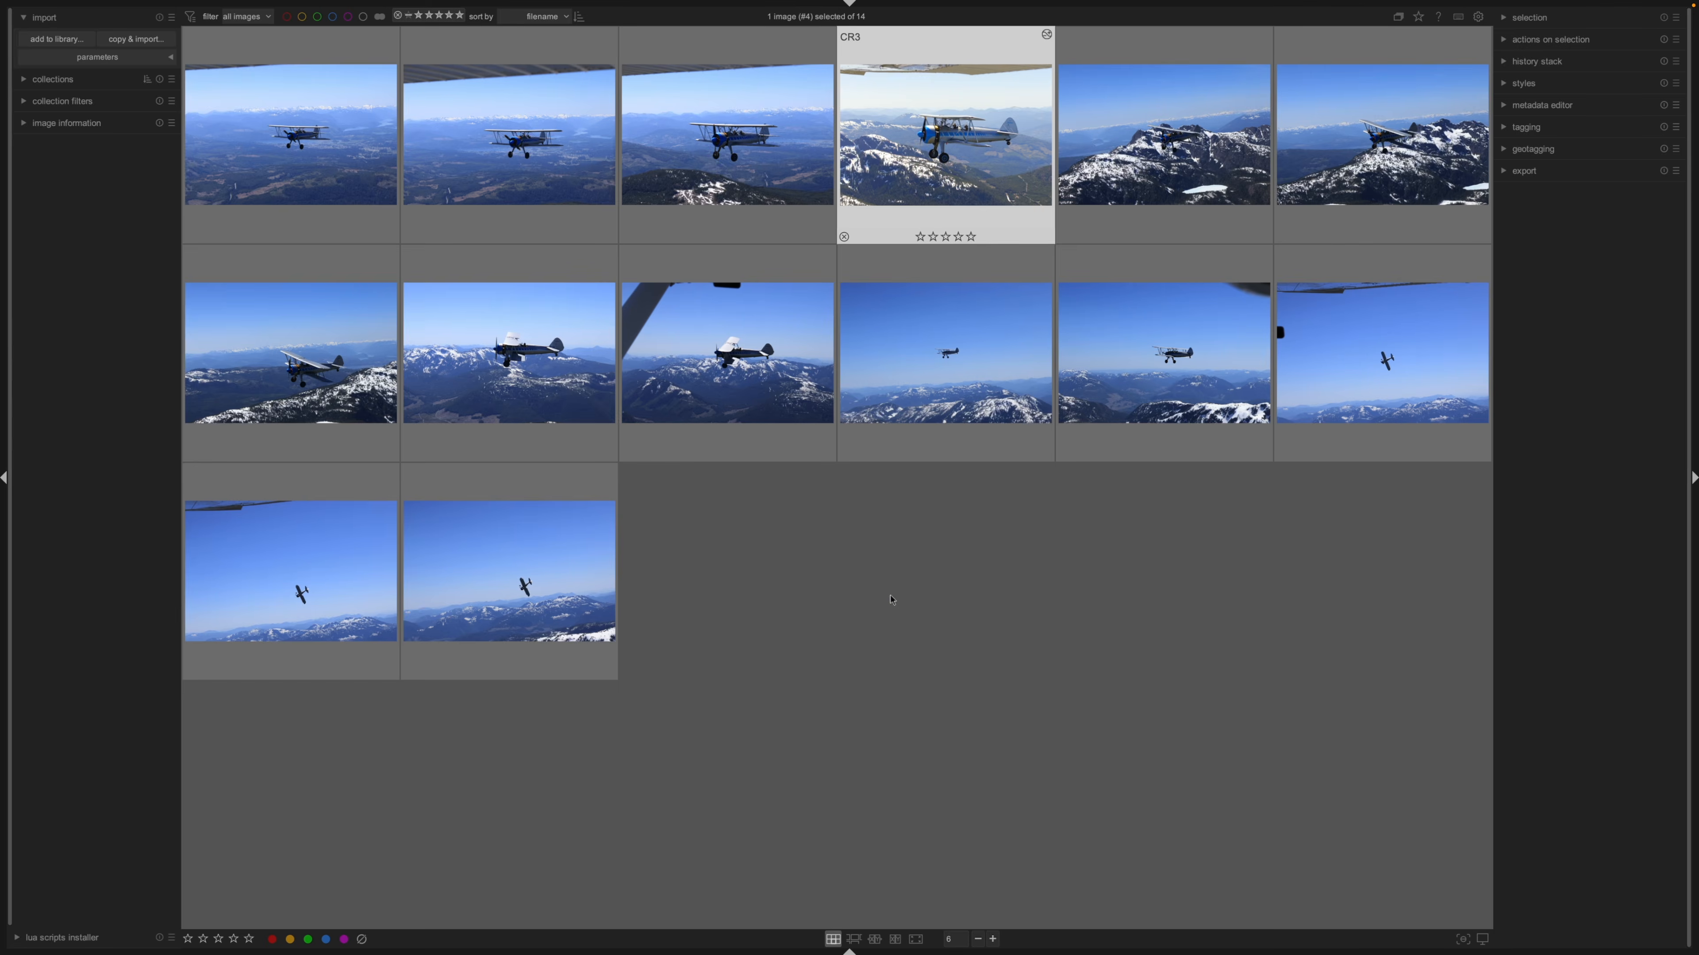
Select all the images in the grid and apply the "Daylight base" style to them
key(ctrl+a)
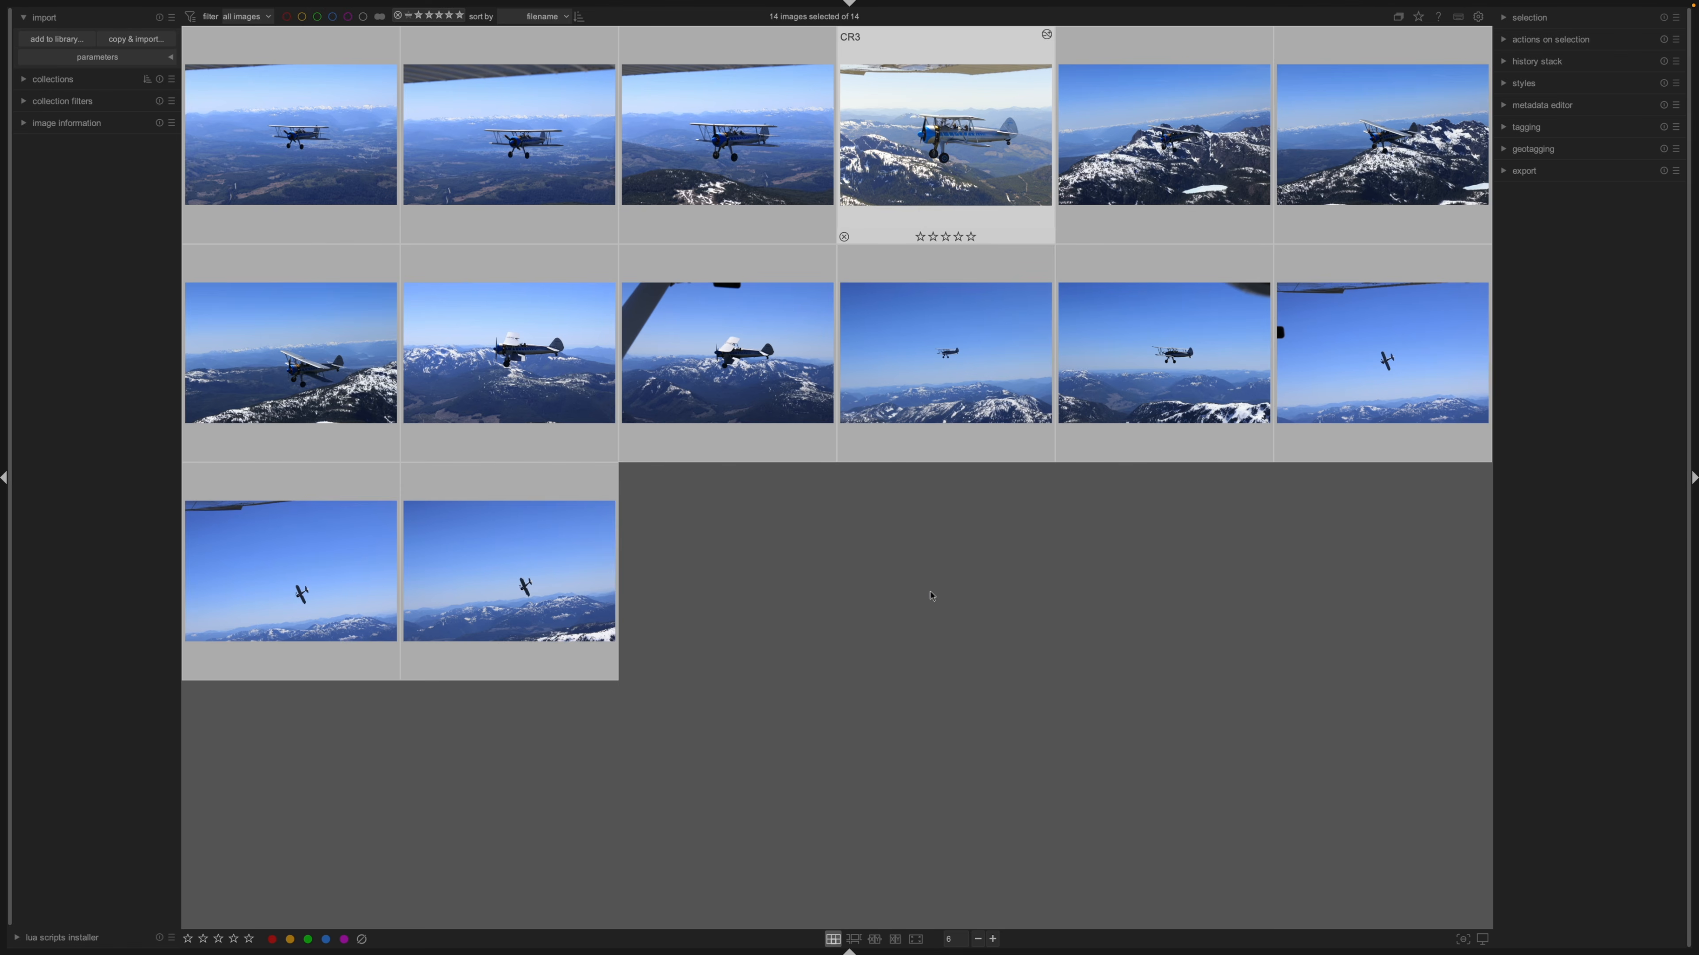
click(1532, 84)
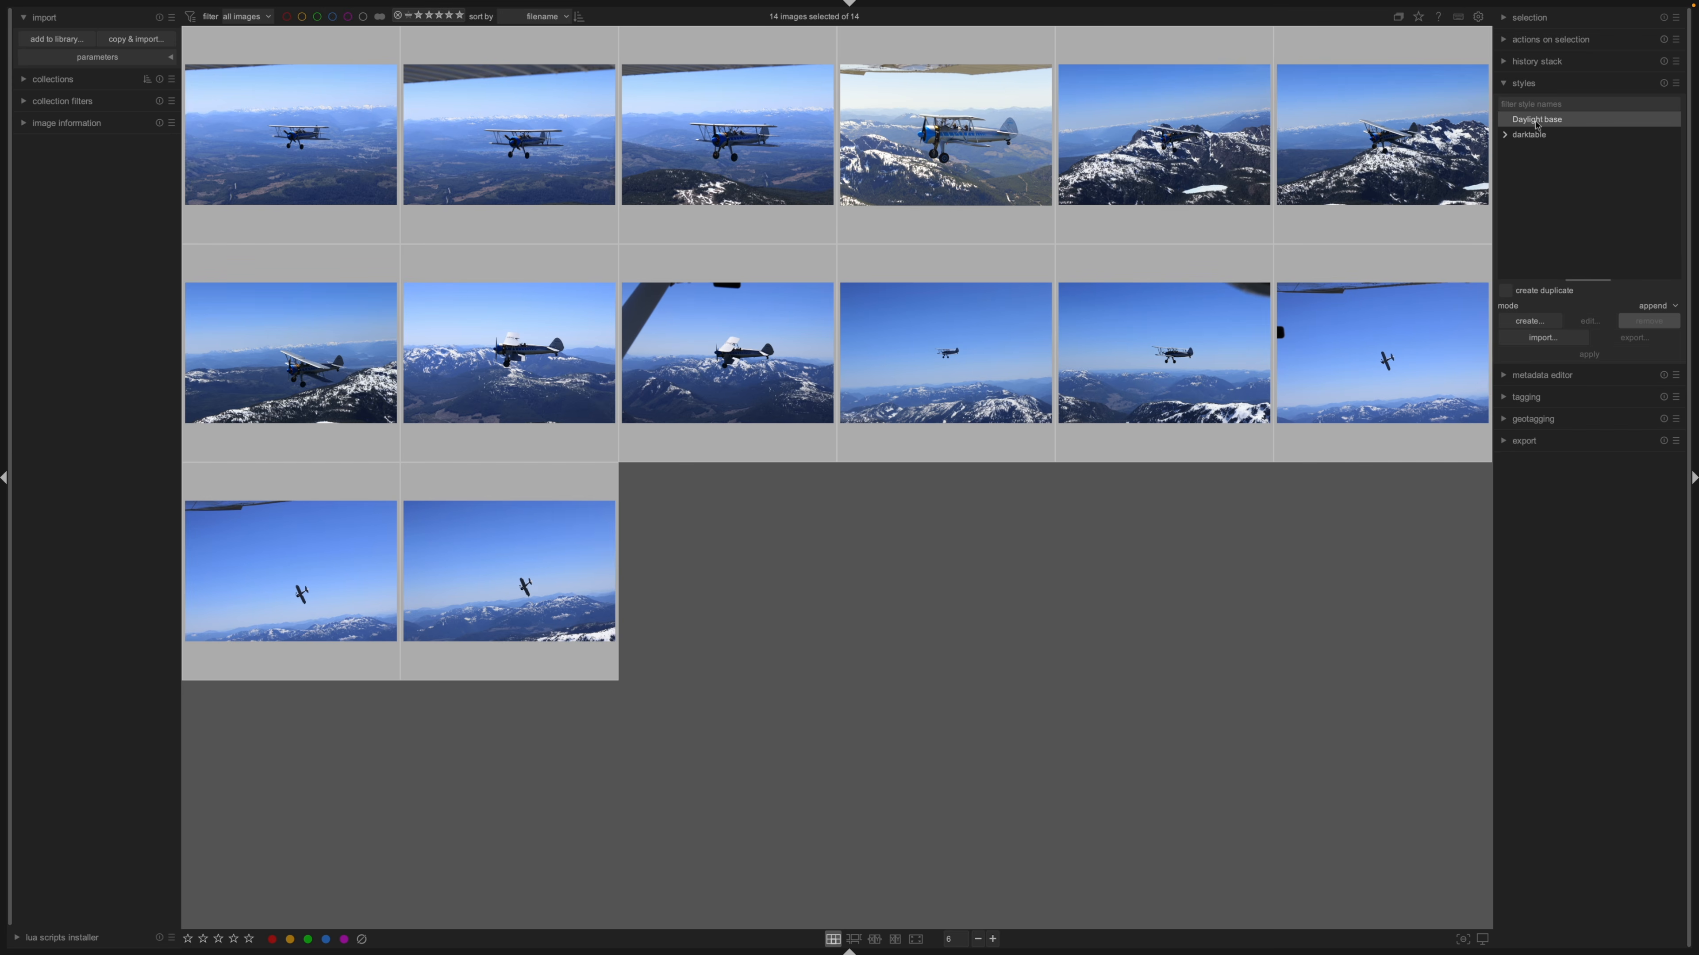
double_click(1537, 122)
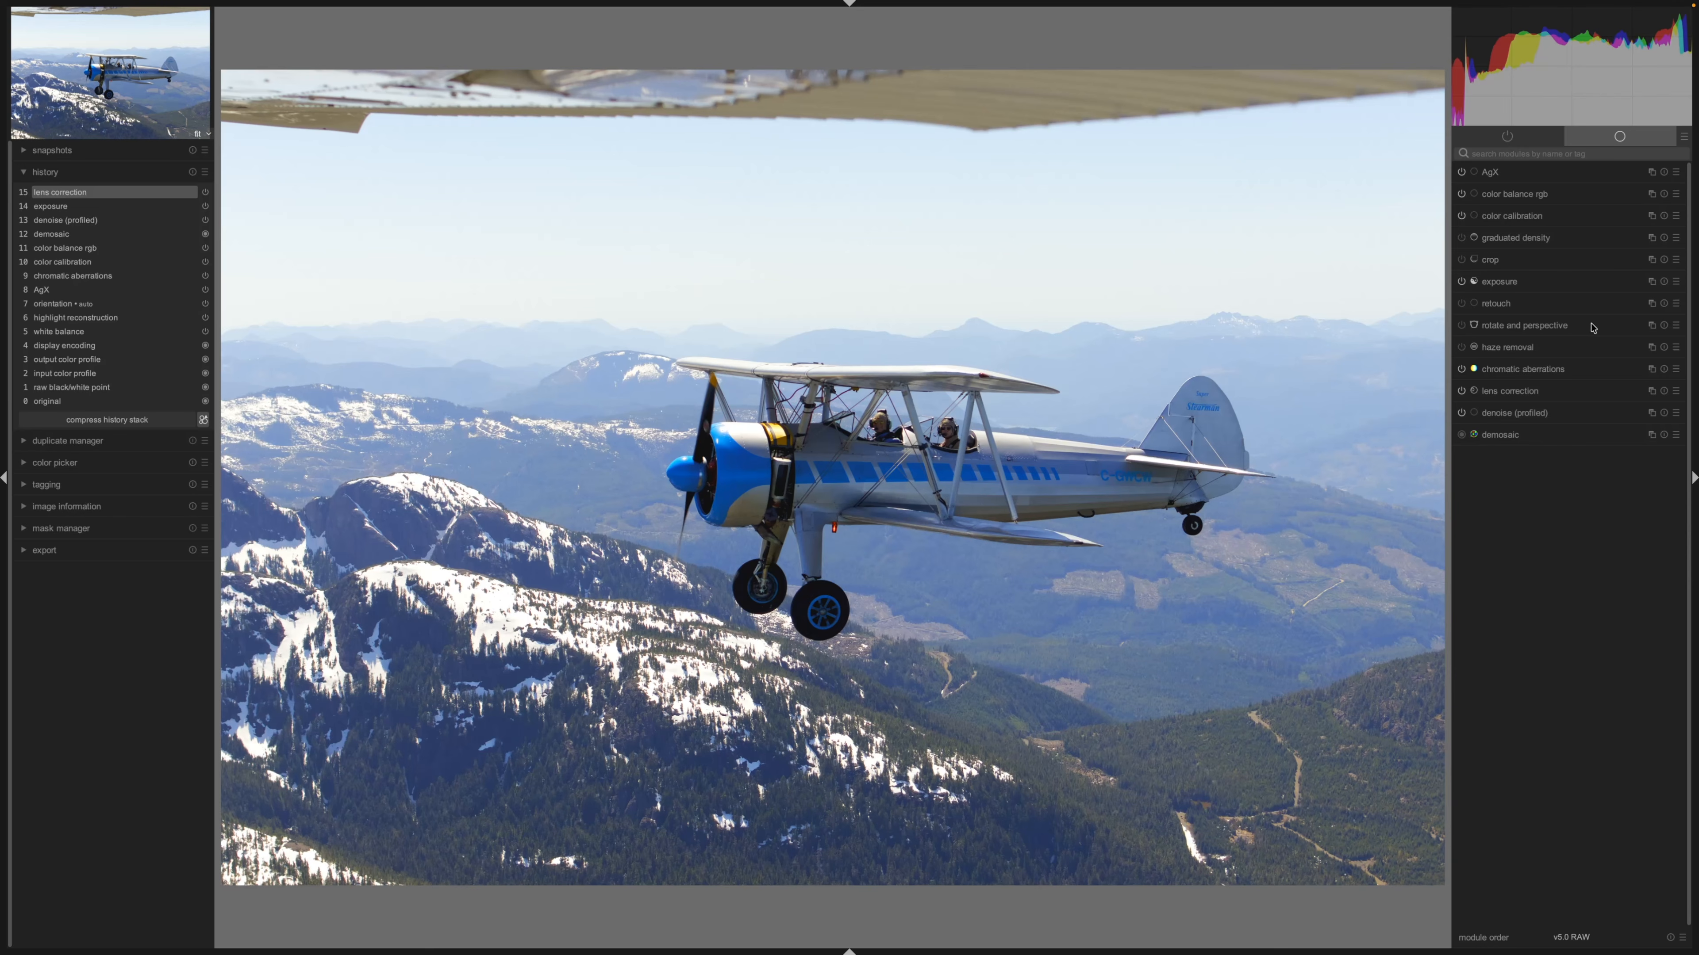
Straighten the biplane photo in rotate and perspective by drawing a level line along the distant mountain horizon
click(1592, 327)
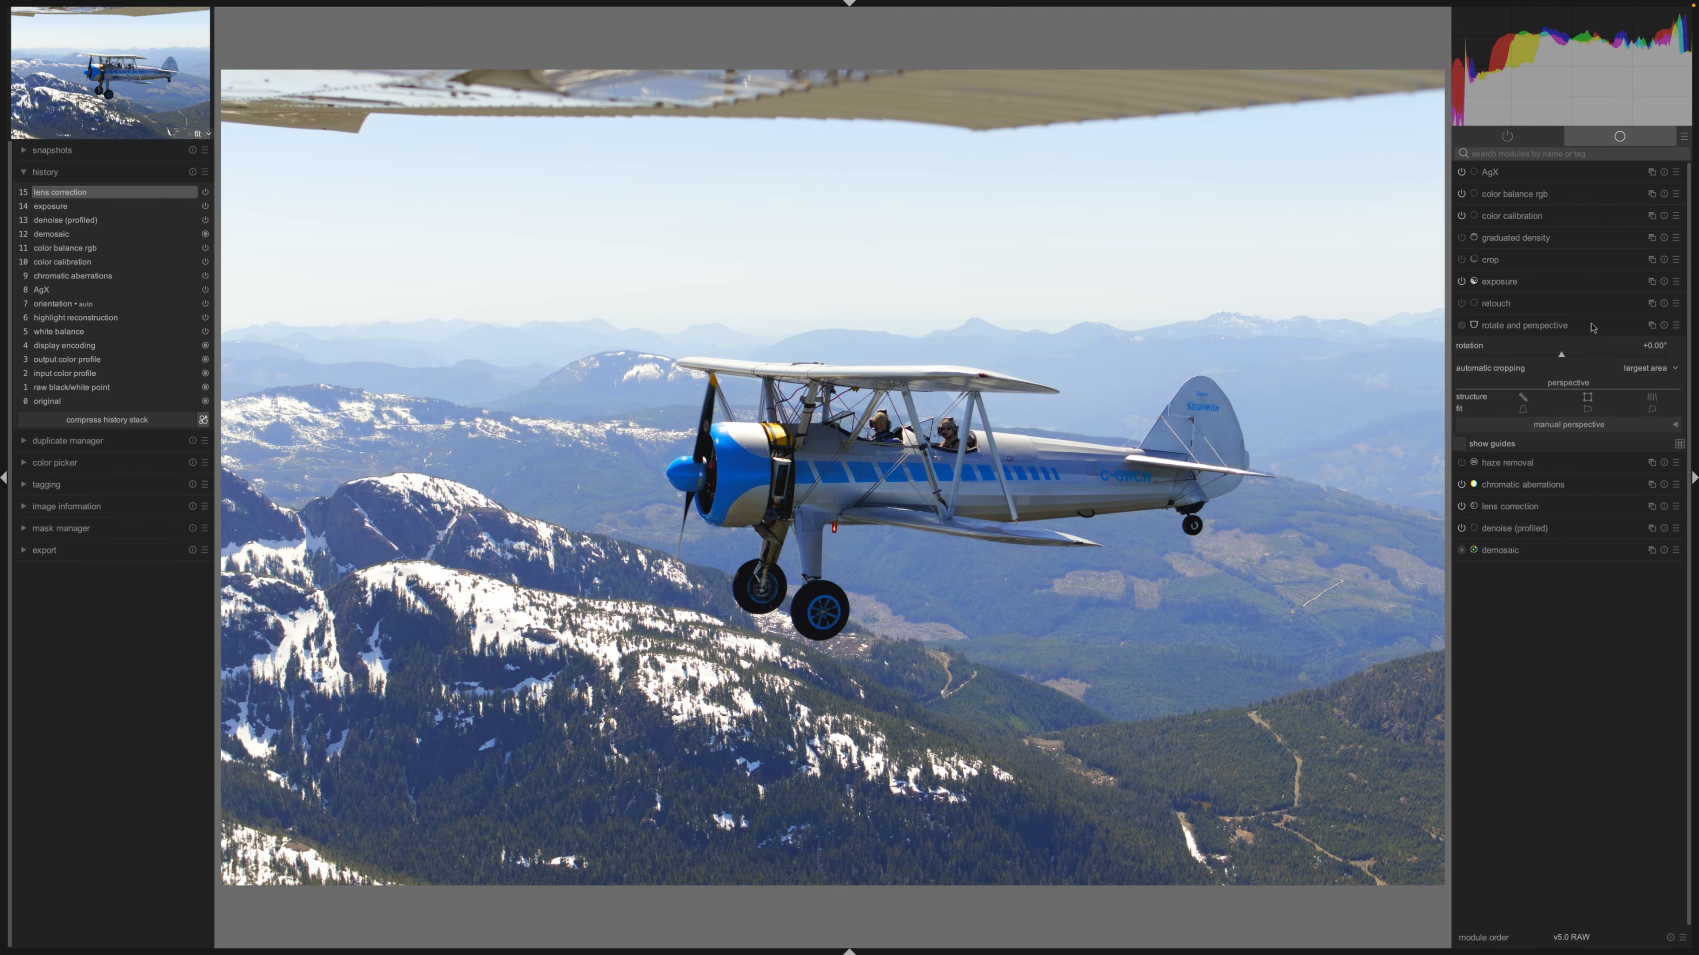
drag(1563, 356, 1566, 356)
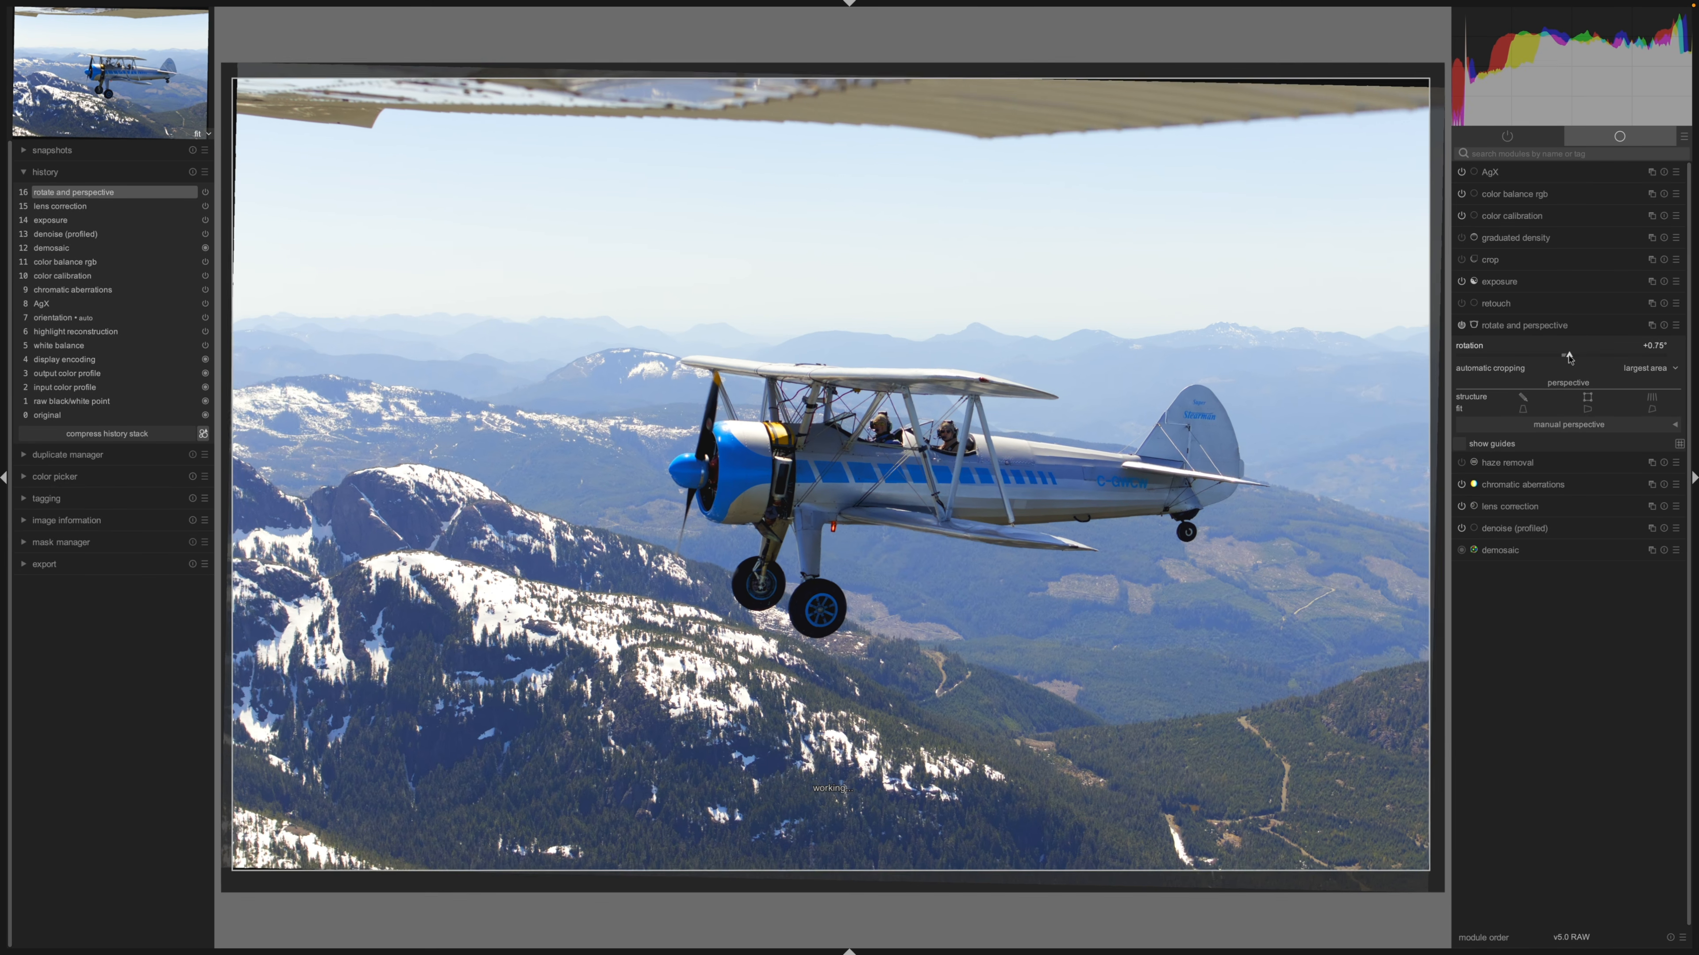
mouse_move(273, 336)
mouse_down()
mouse_move(1077, 361)
mouse_move(1393, 341)
mouse_up()
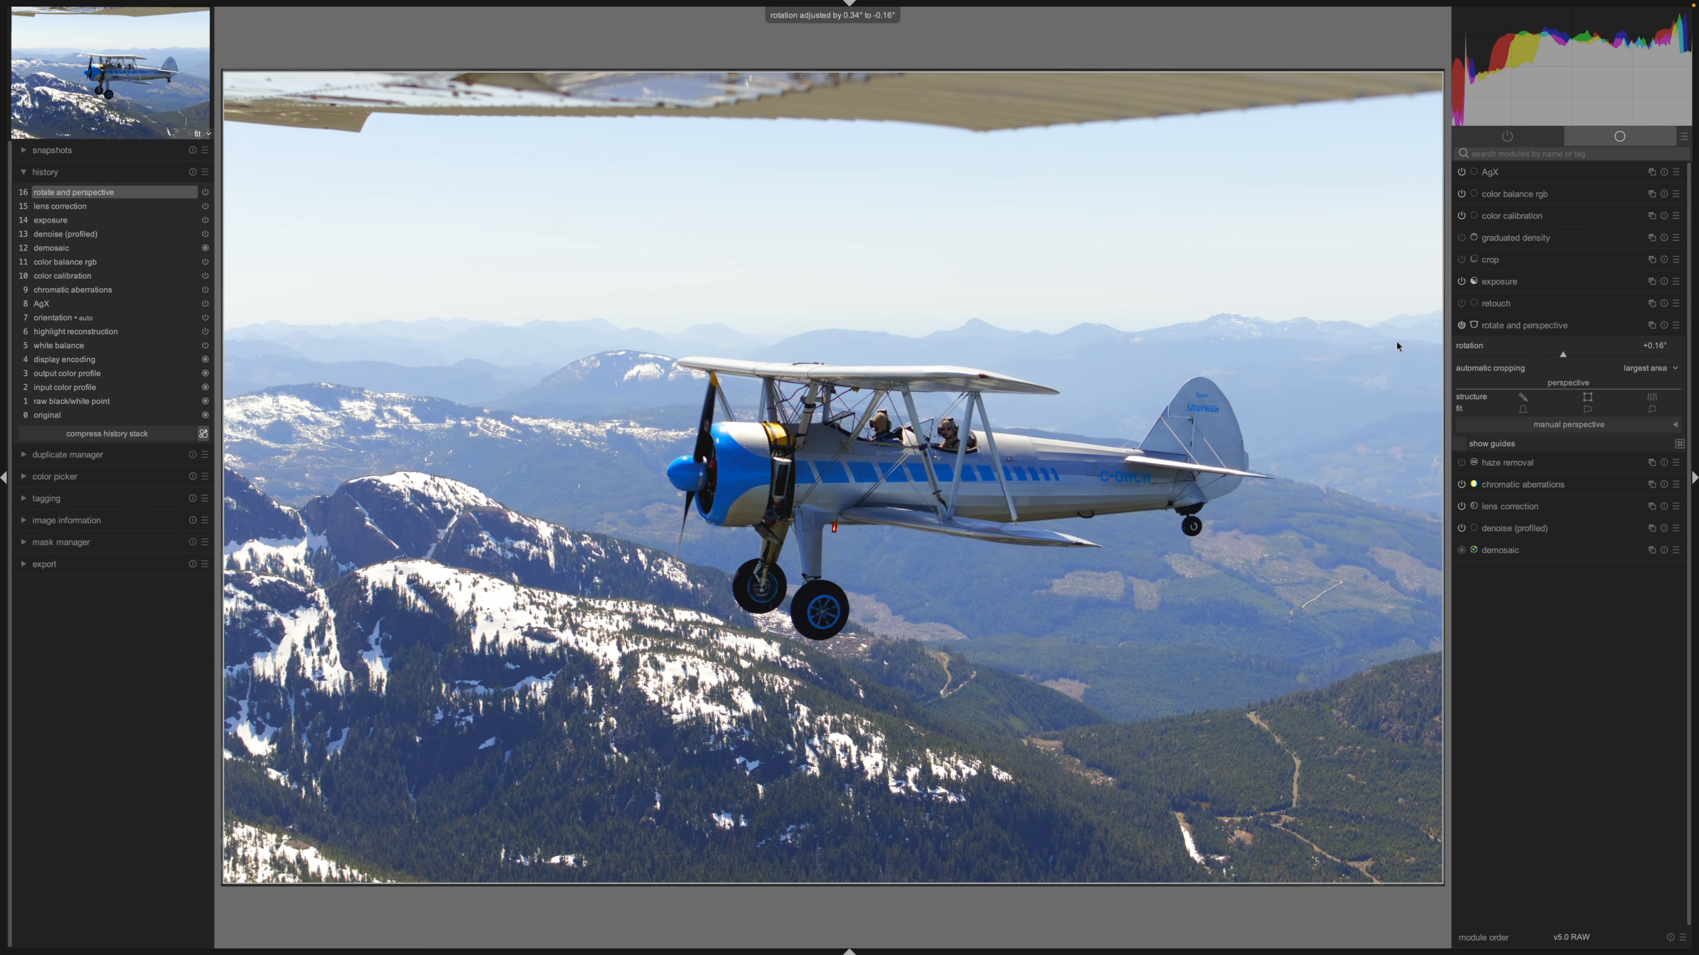
click(1523, 326)
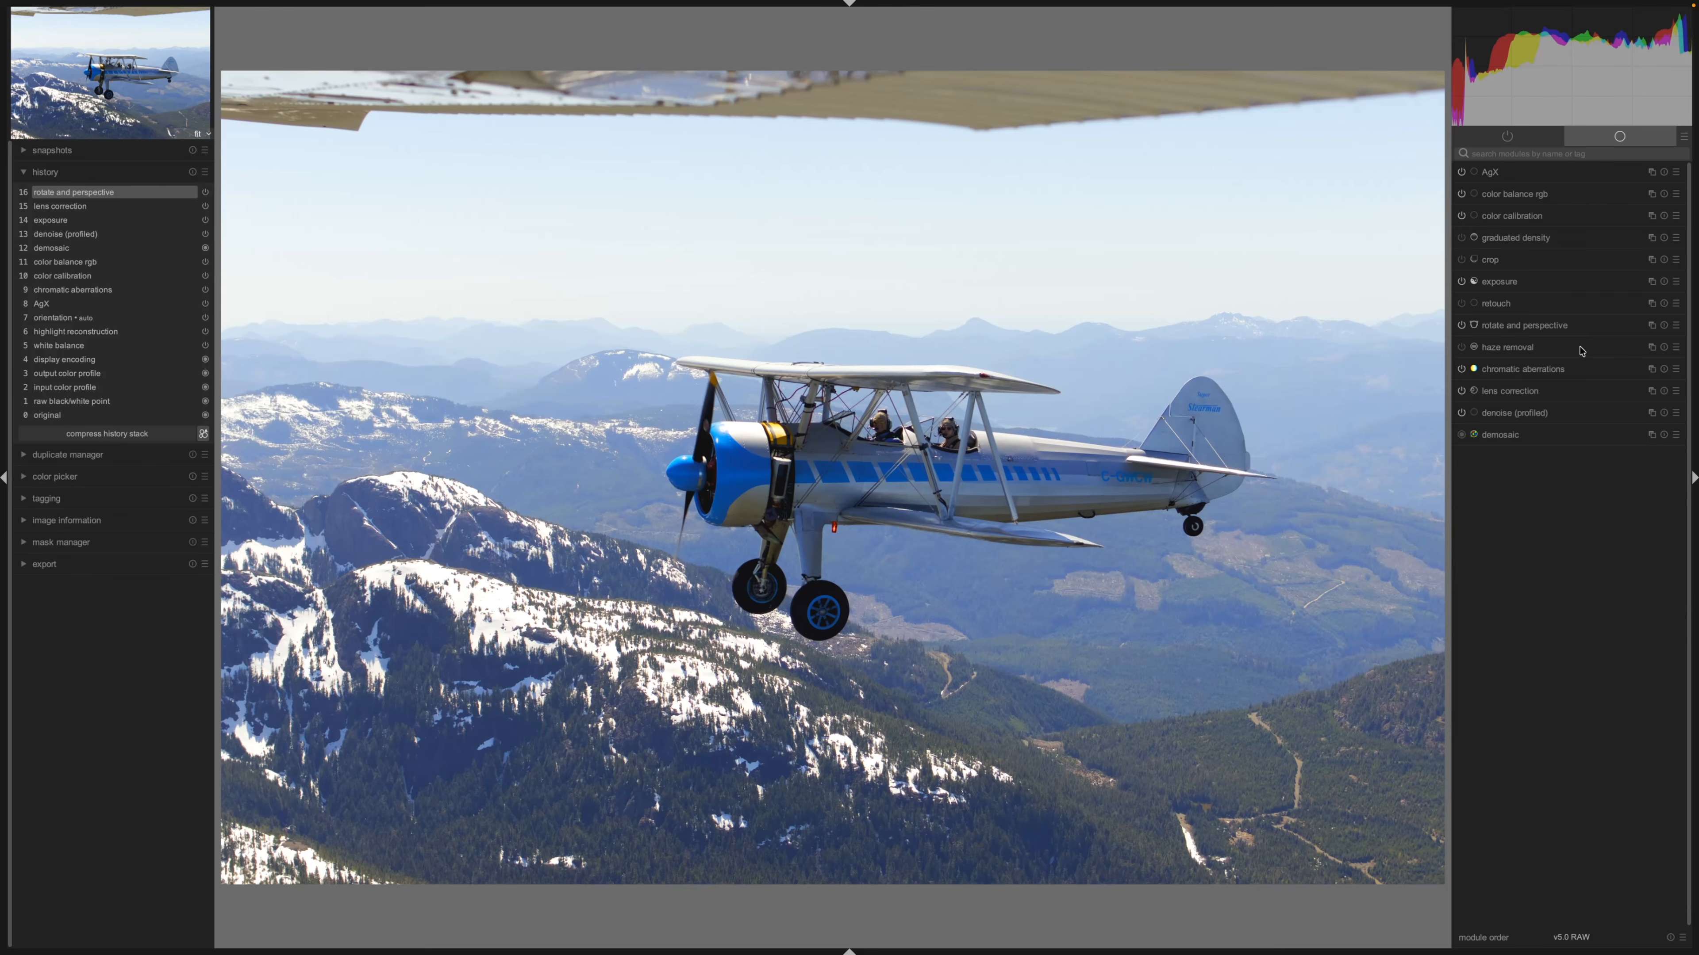
Apply haze removal with strength 0.14 and distance 0.176
click(1581, 351)
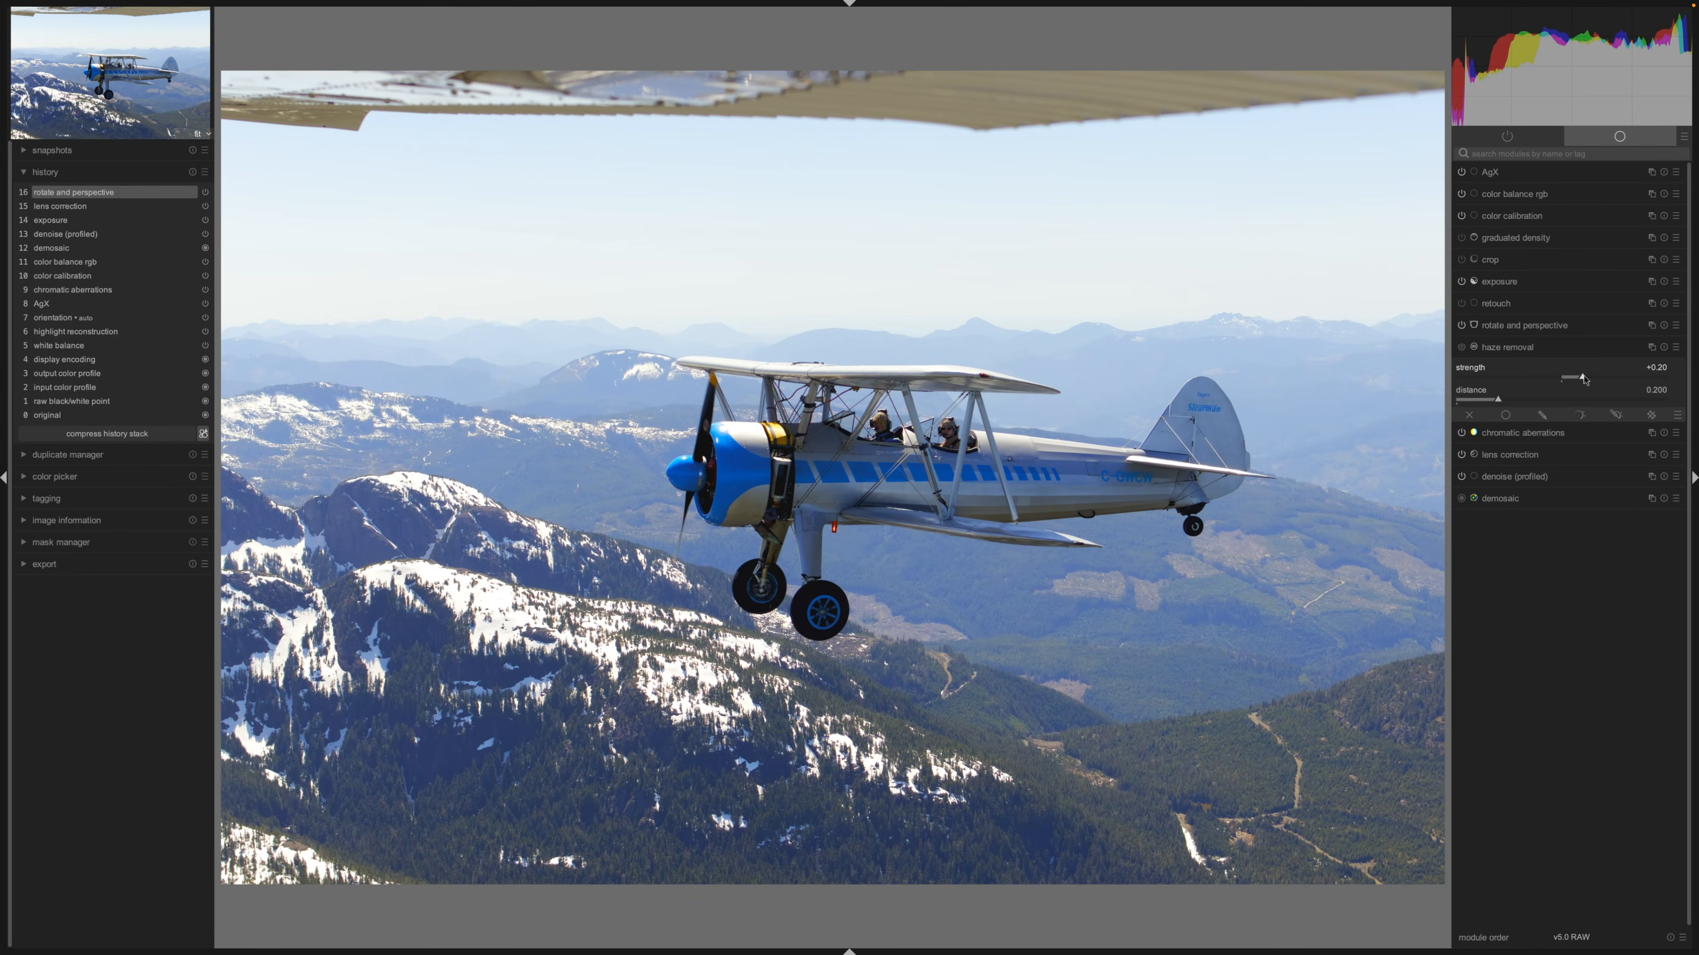
drag(1583, 379, 1493, 402)
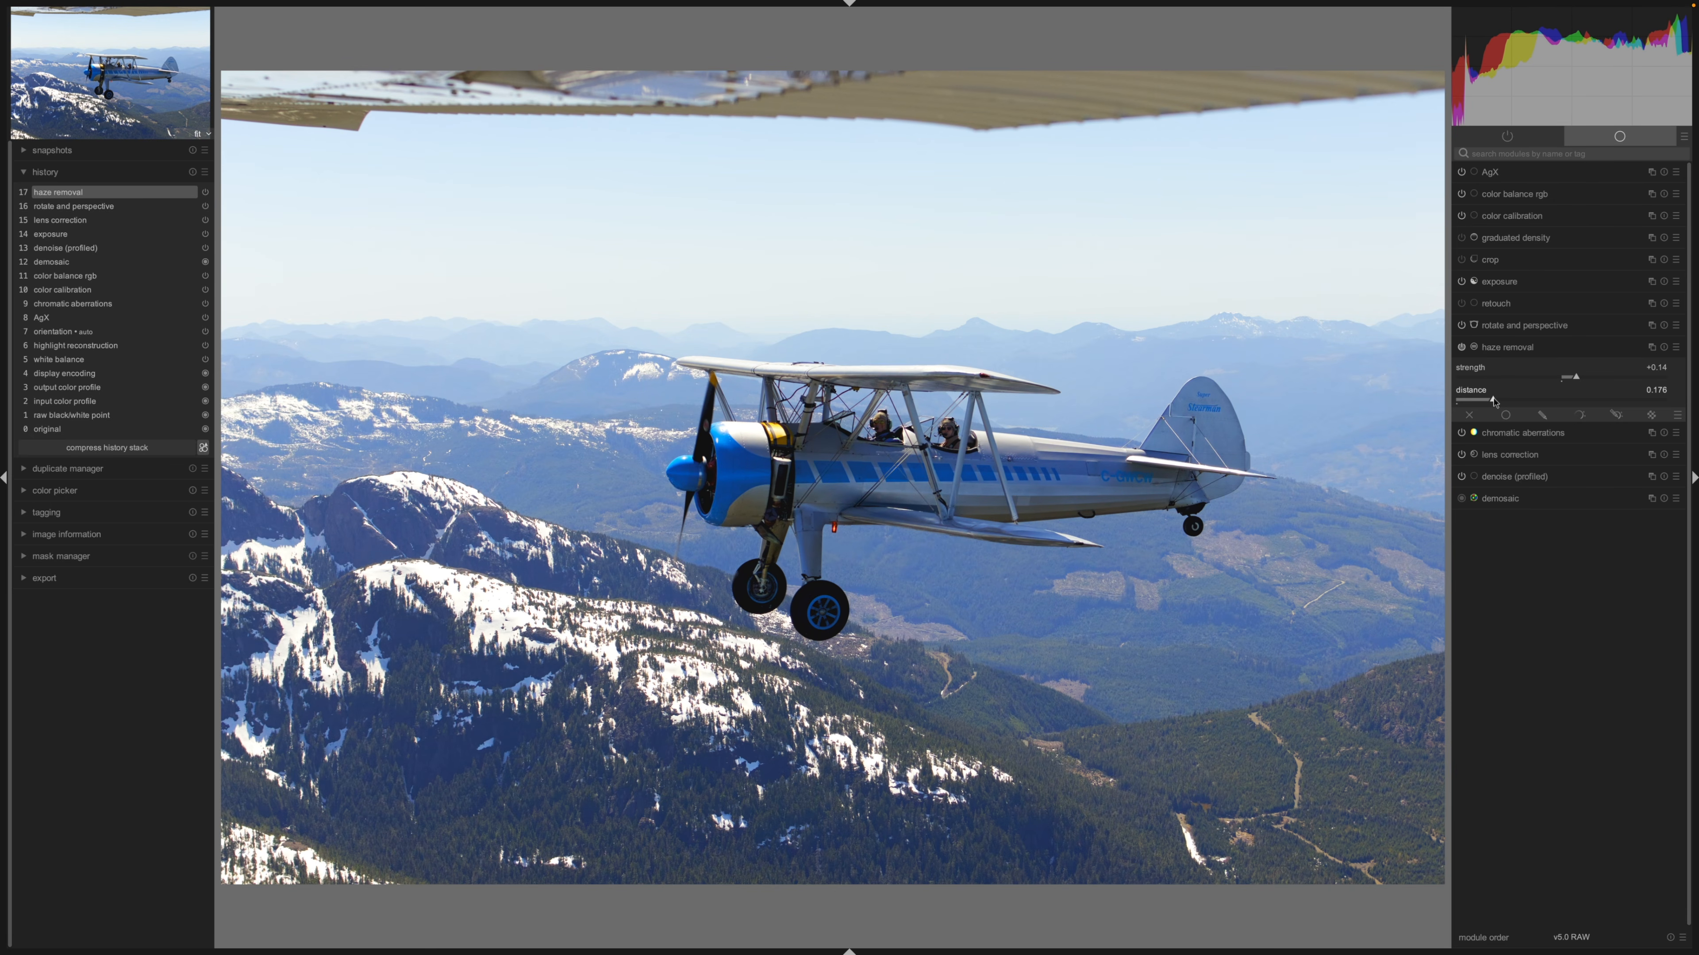
click(1511, 348)
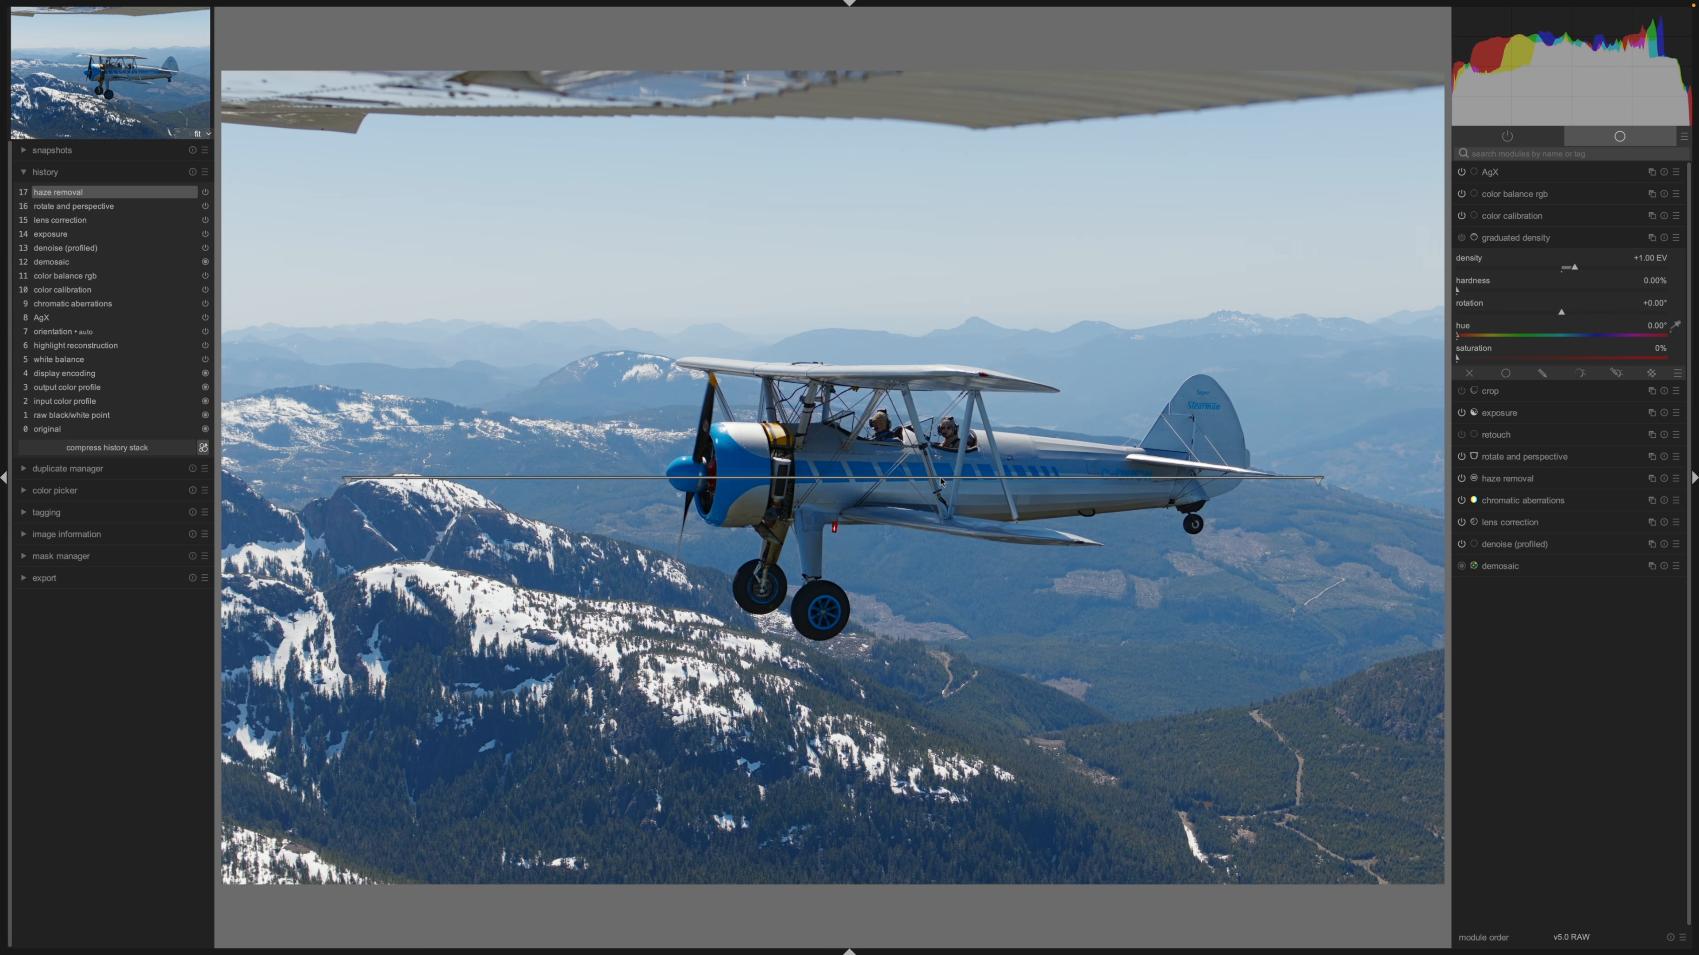
Place the graduated density line across the upper sky, with density about 1.9 EV and hardness about 56%
drag(933, 479, 943, 183)
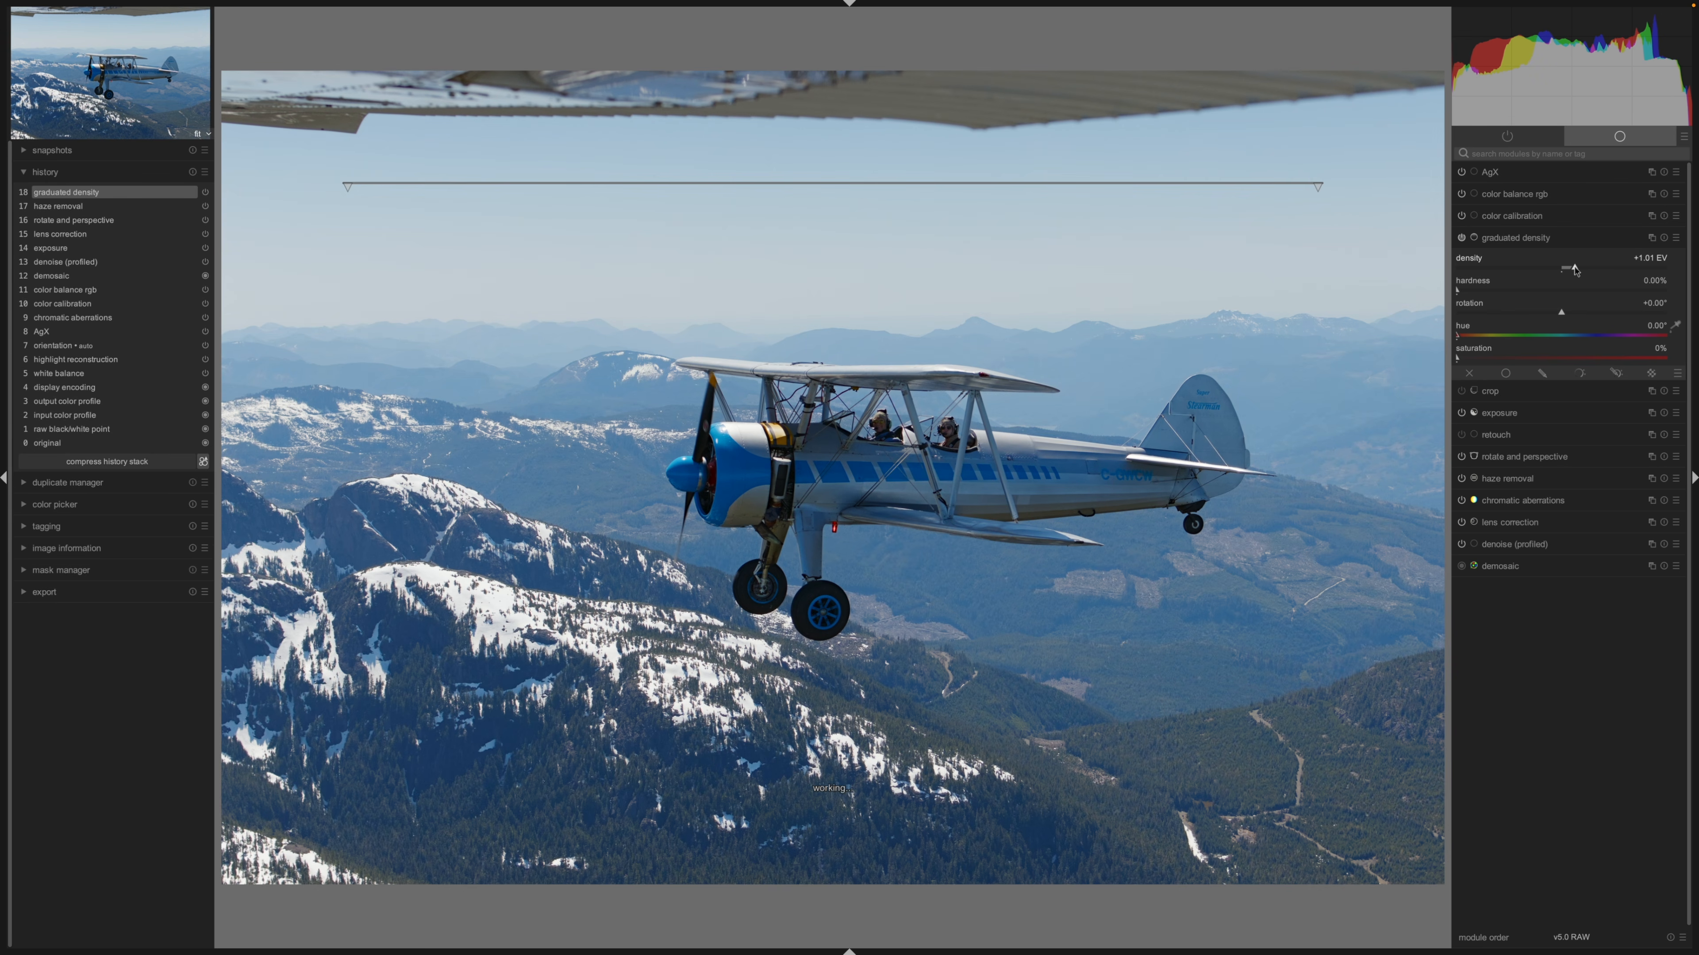
drag(1575, 270, 1586, 267)
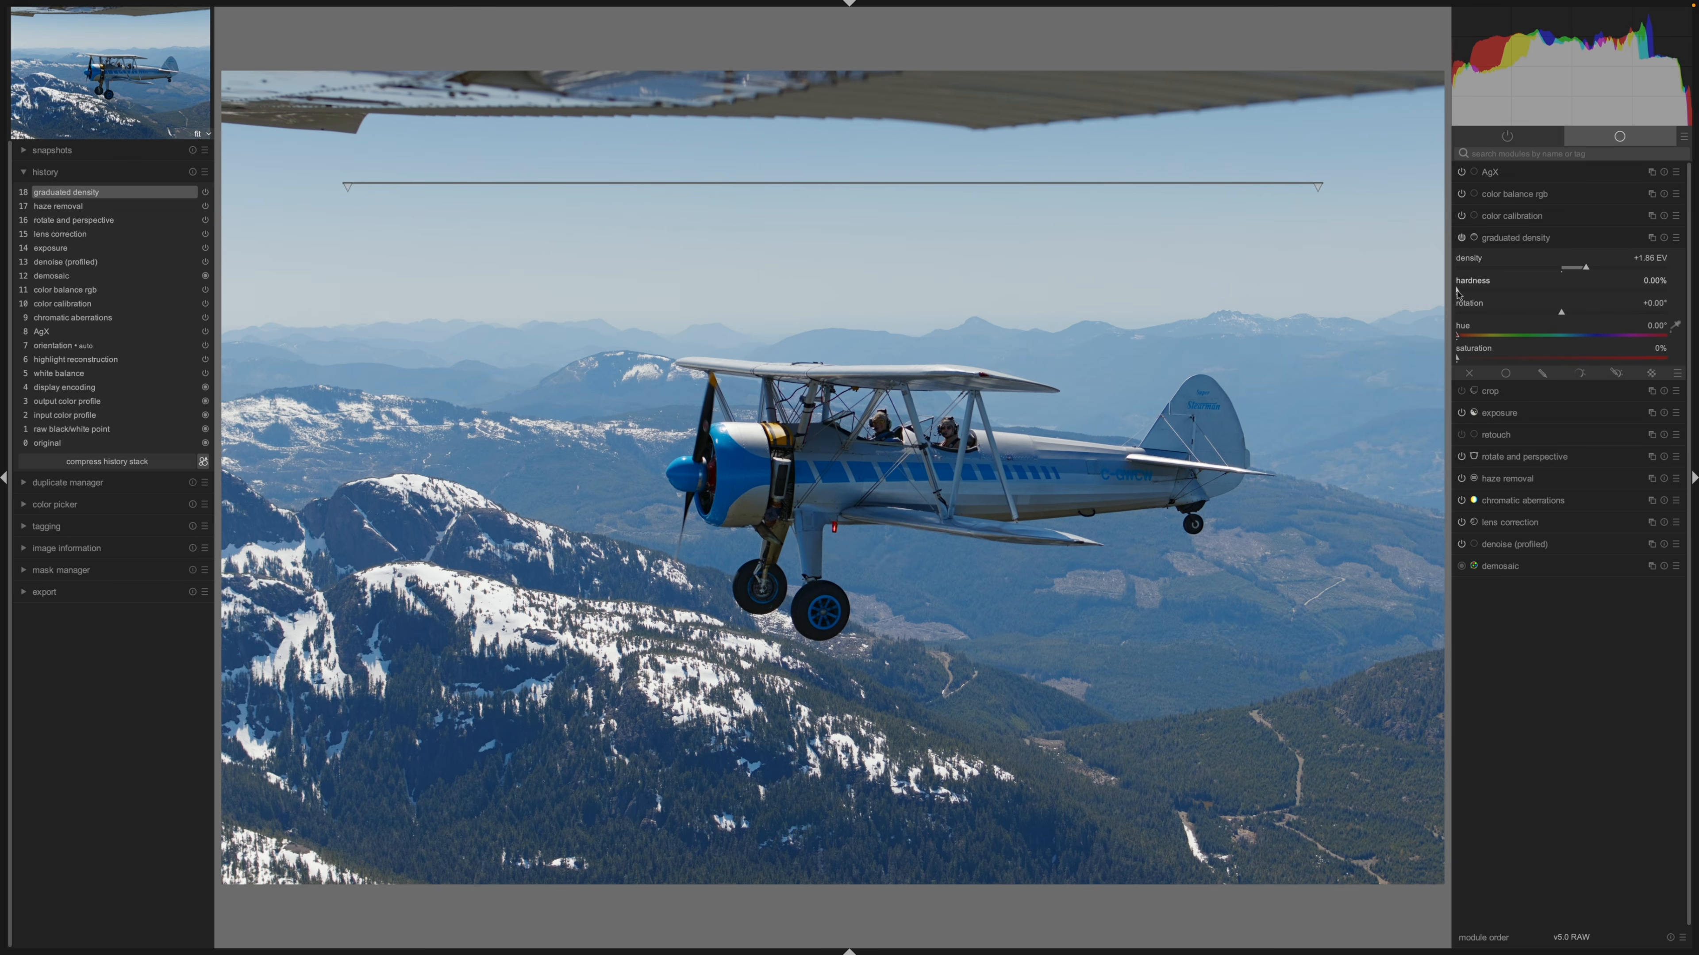
drag(1457, 289, 1575, 290)
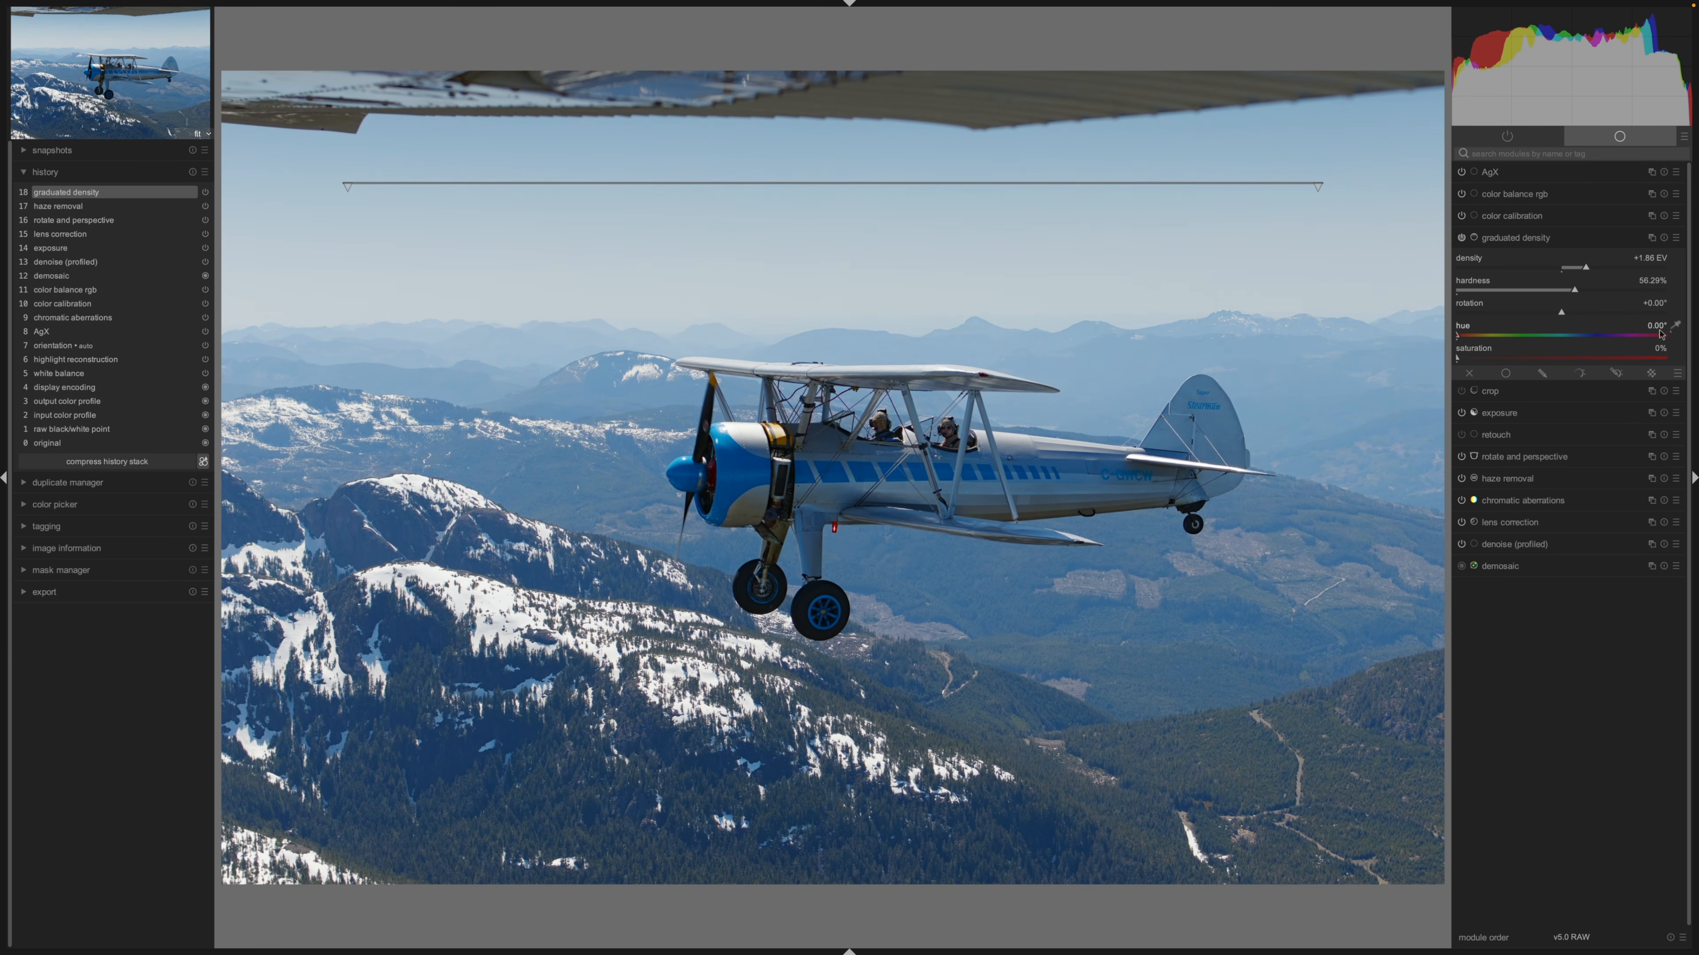
Tint the graduated density with the hue picked from the sky, at 44% saturation, and soften its hardness to about 52%
click(1675, 326)
click(1183, 154)
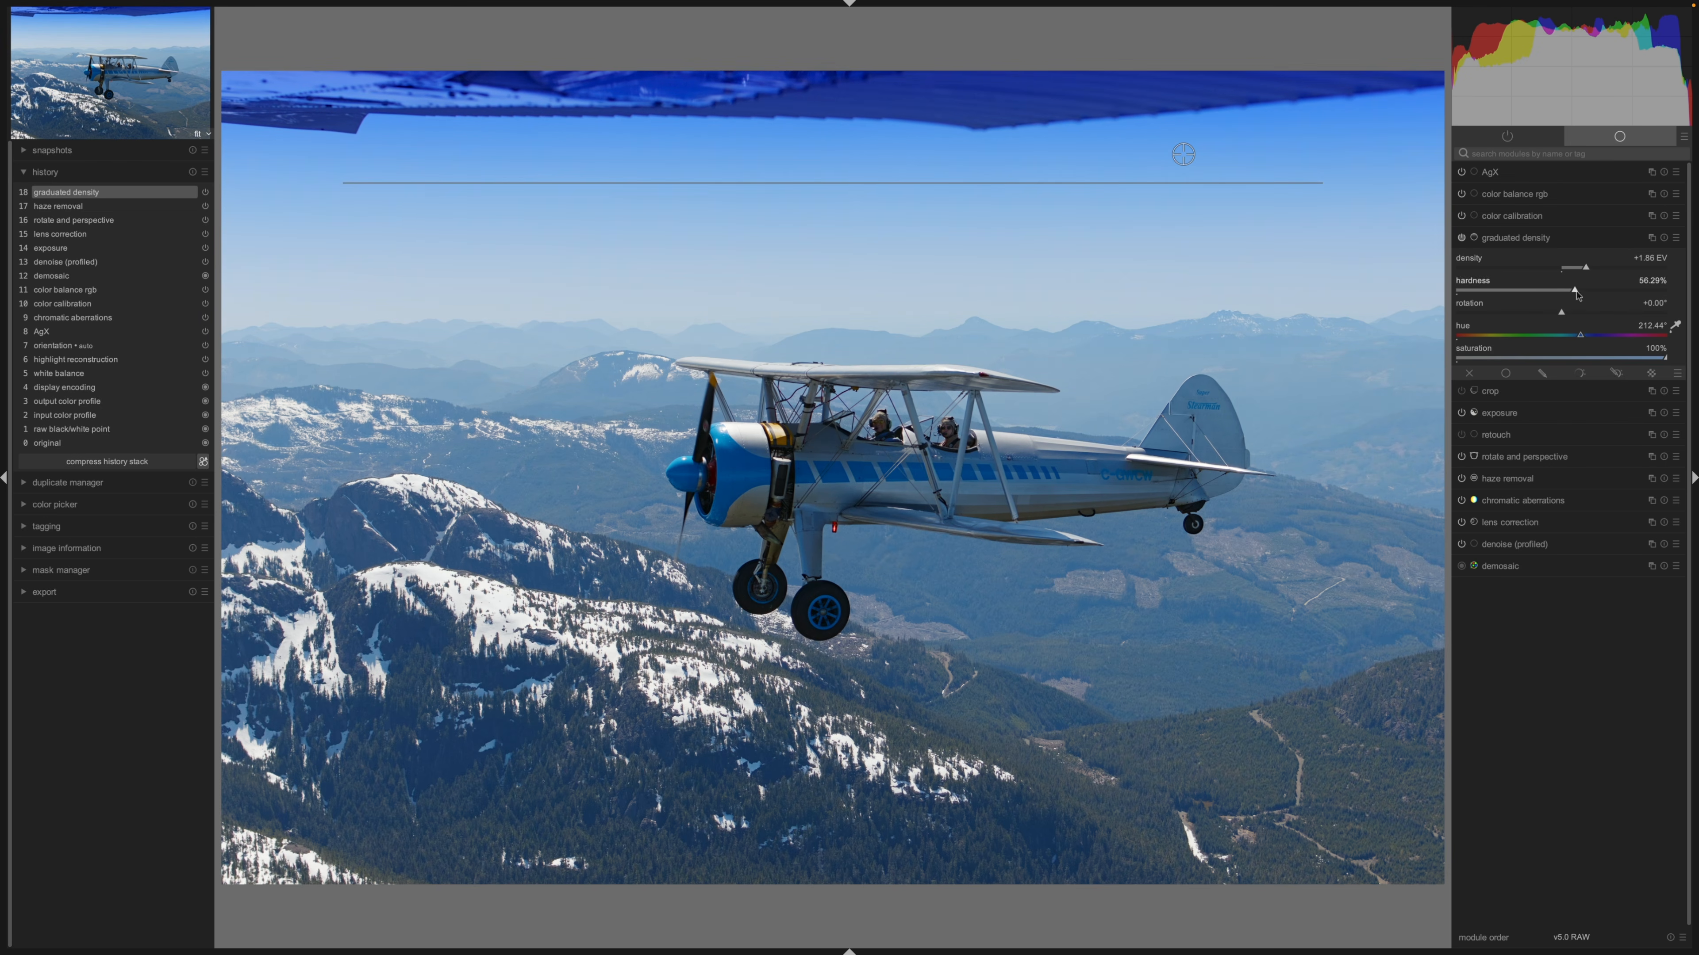
drag(1572, 291, 1560, 291)
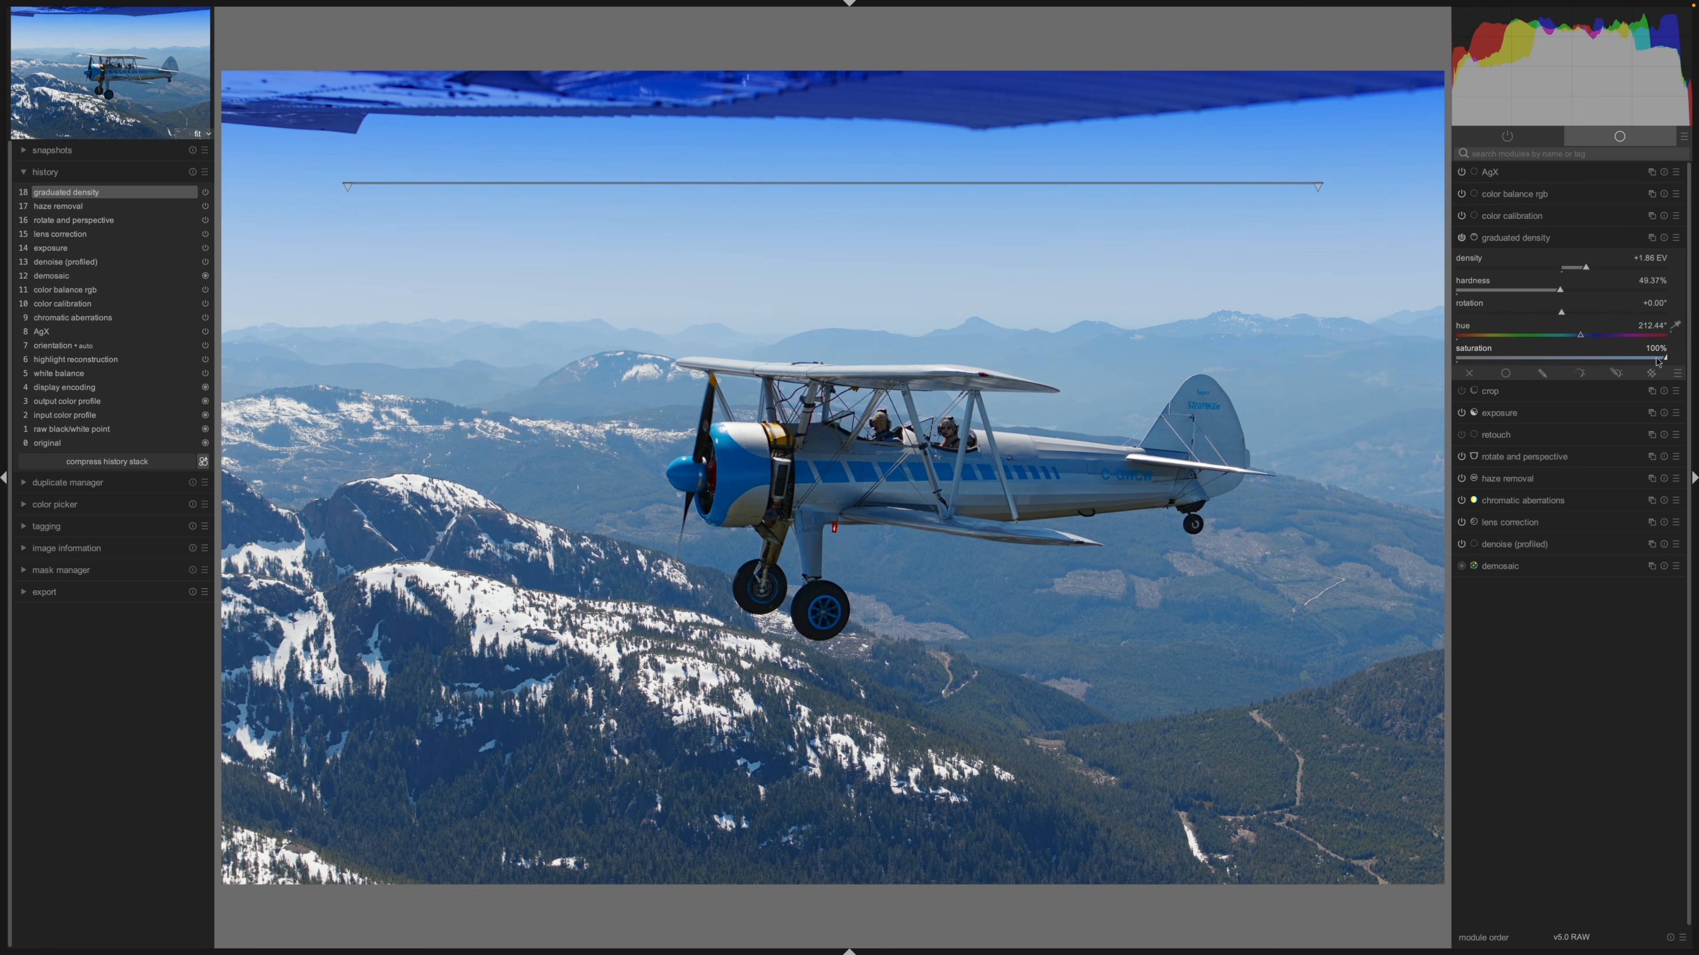
drag(1665, 360, 1549, 352)
mouse_move(1560, 292)
mouse_down()
mouse_move(1537, 298)
mouse_move(1566, 299)
mouse_up()
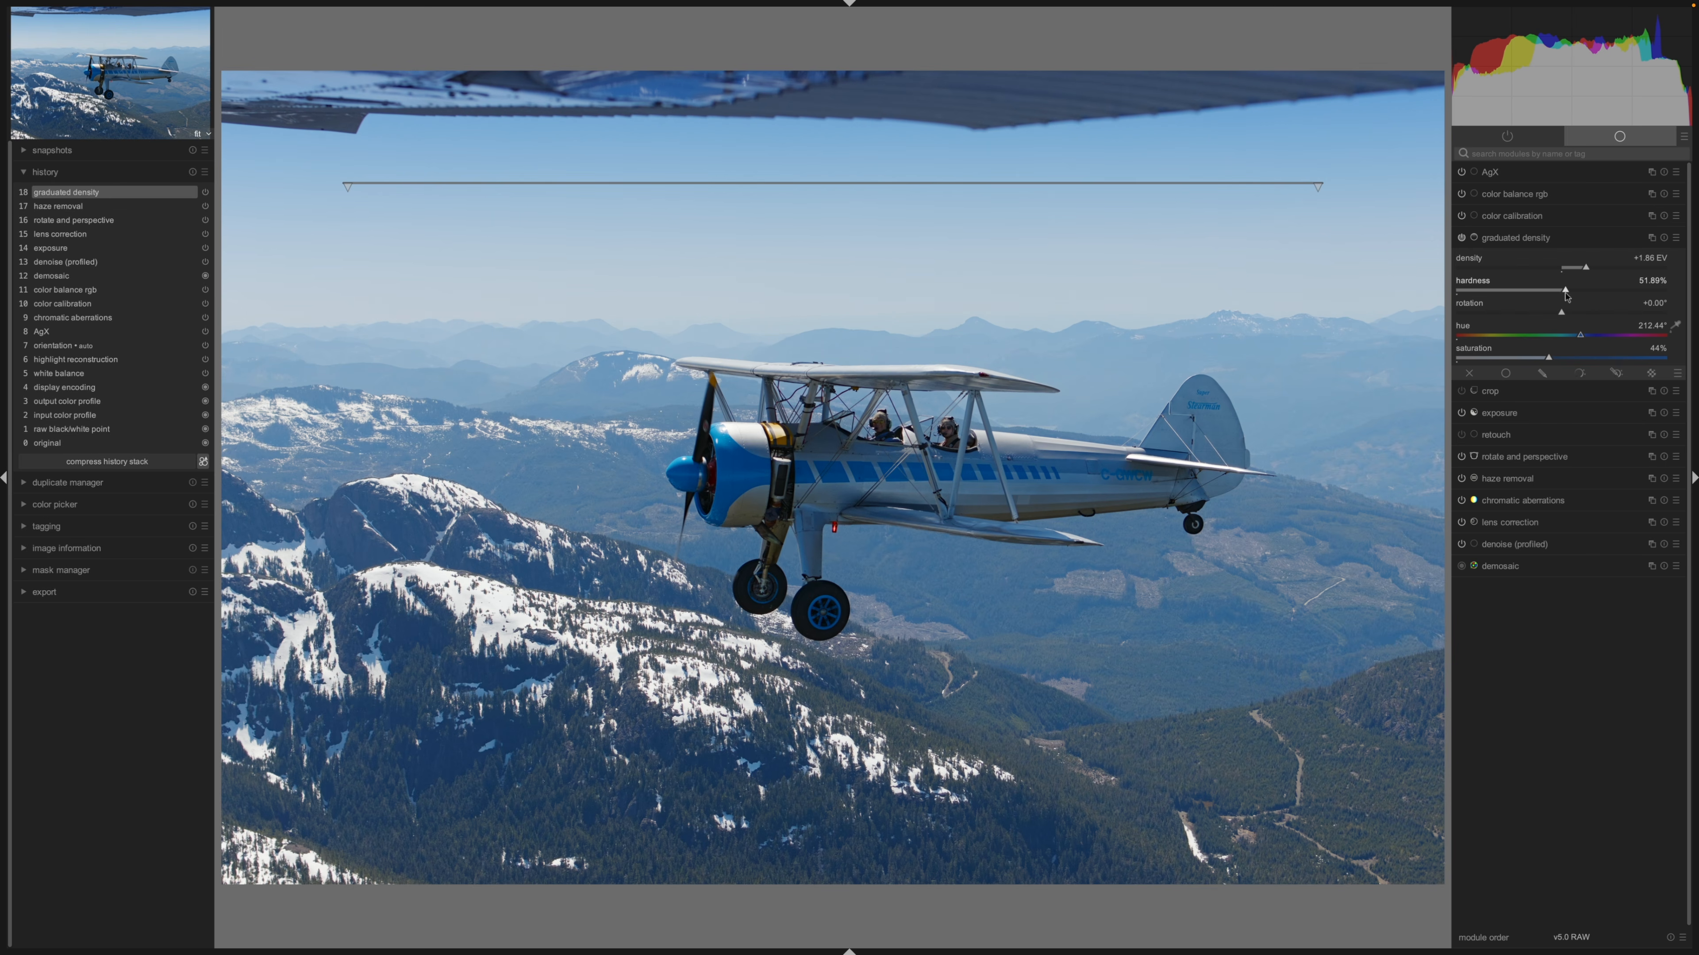
click(1515, 238)
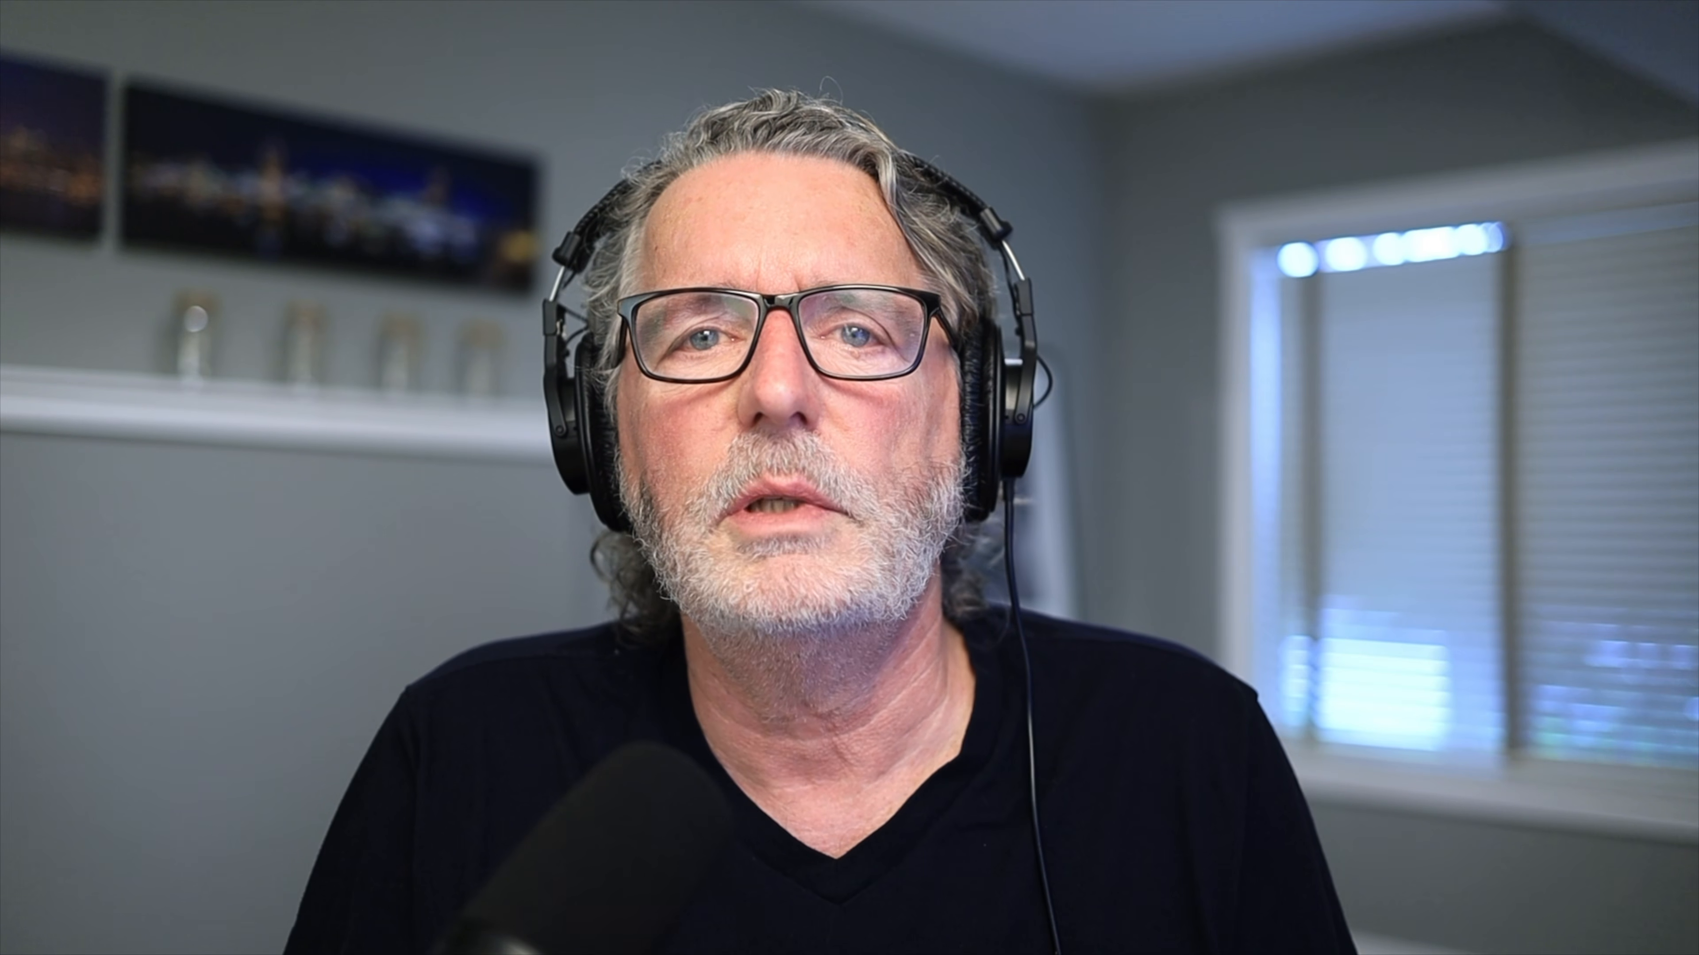
Place a circular retouch shape over the spot in the sky, above and ahead of the biplane
click(1579, 304)
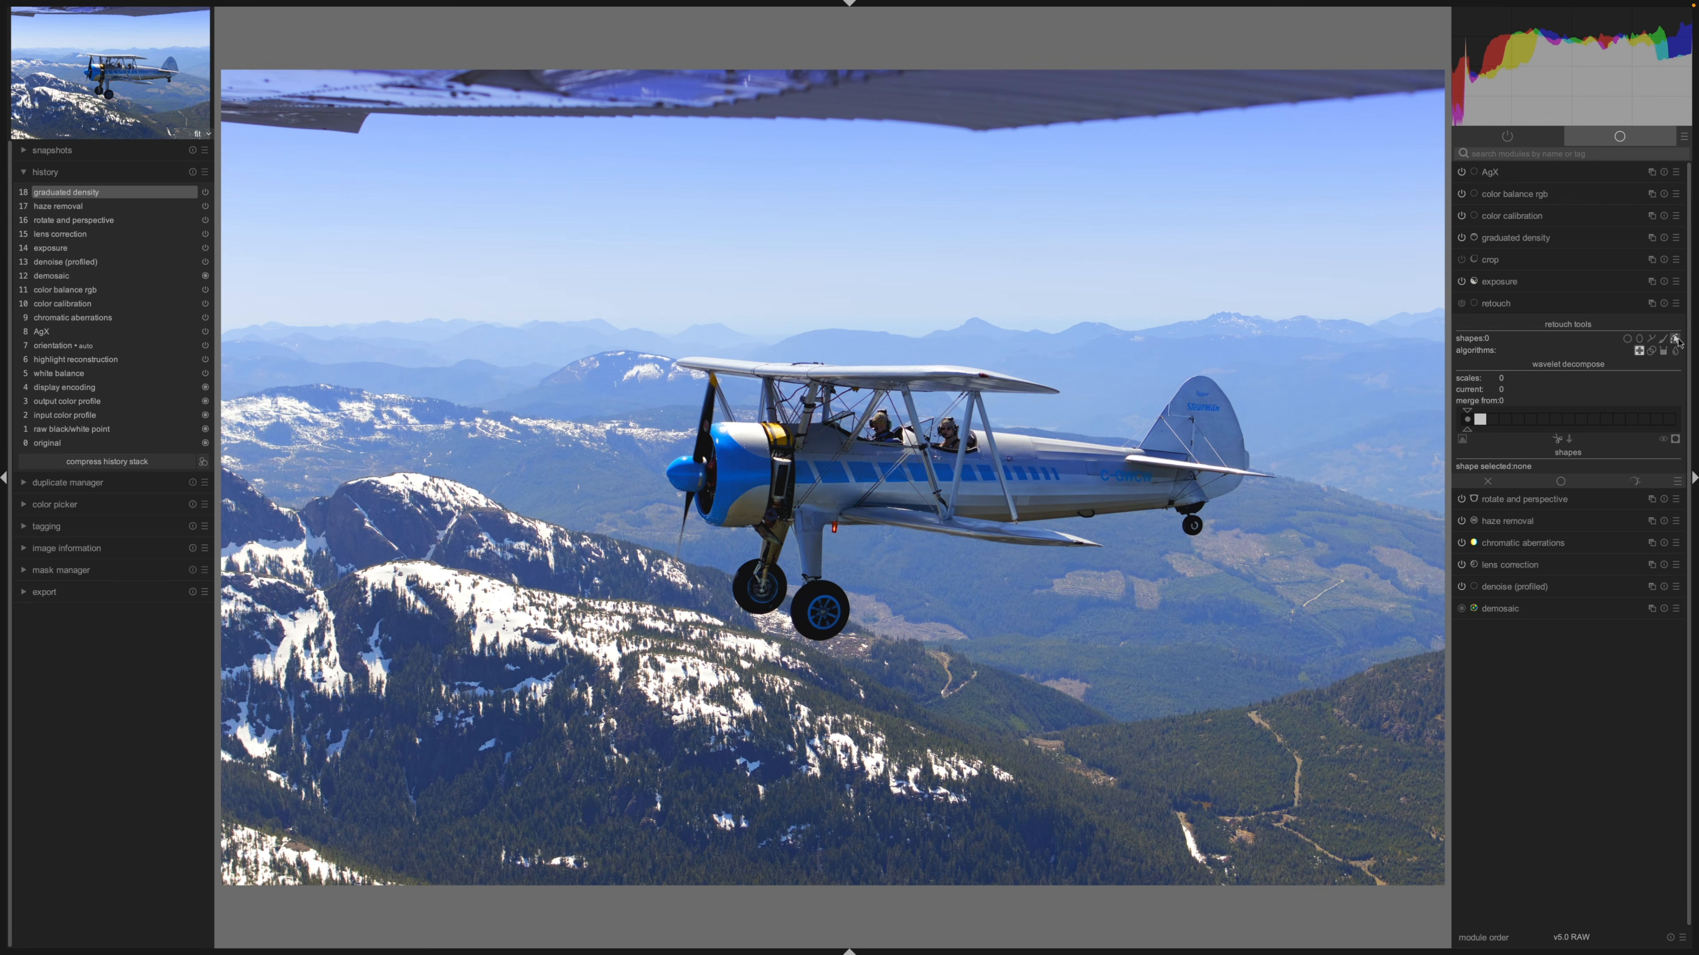
click(1628, 339)
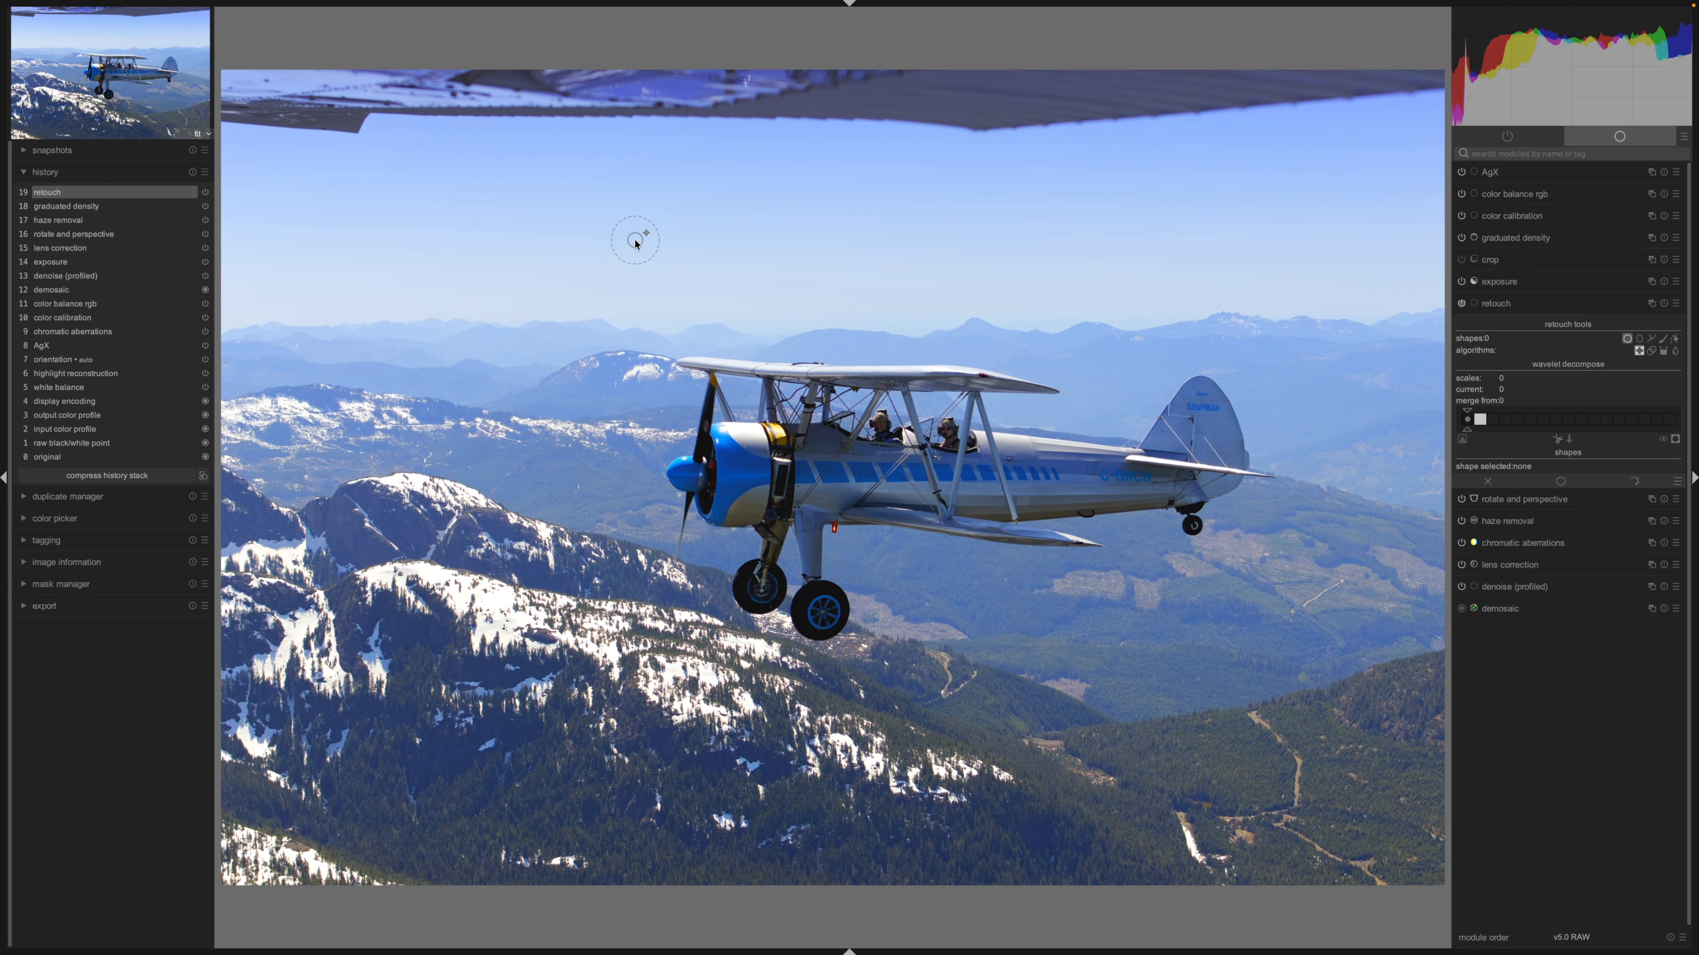
click(556, 201)
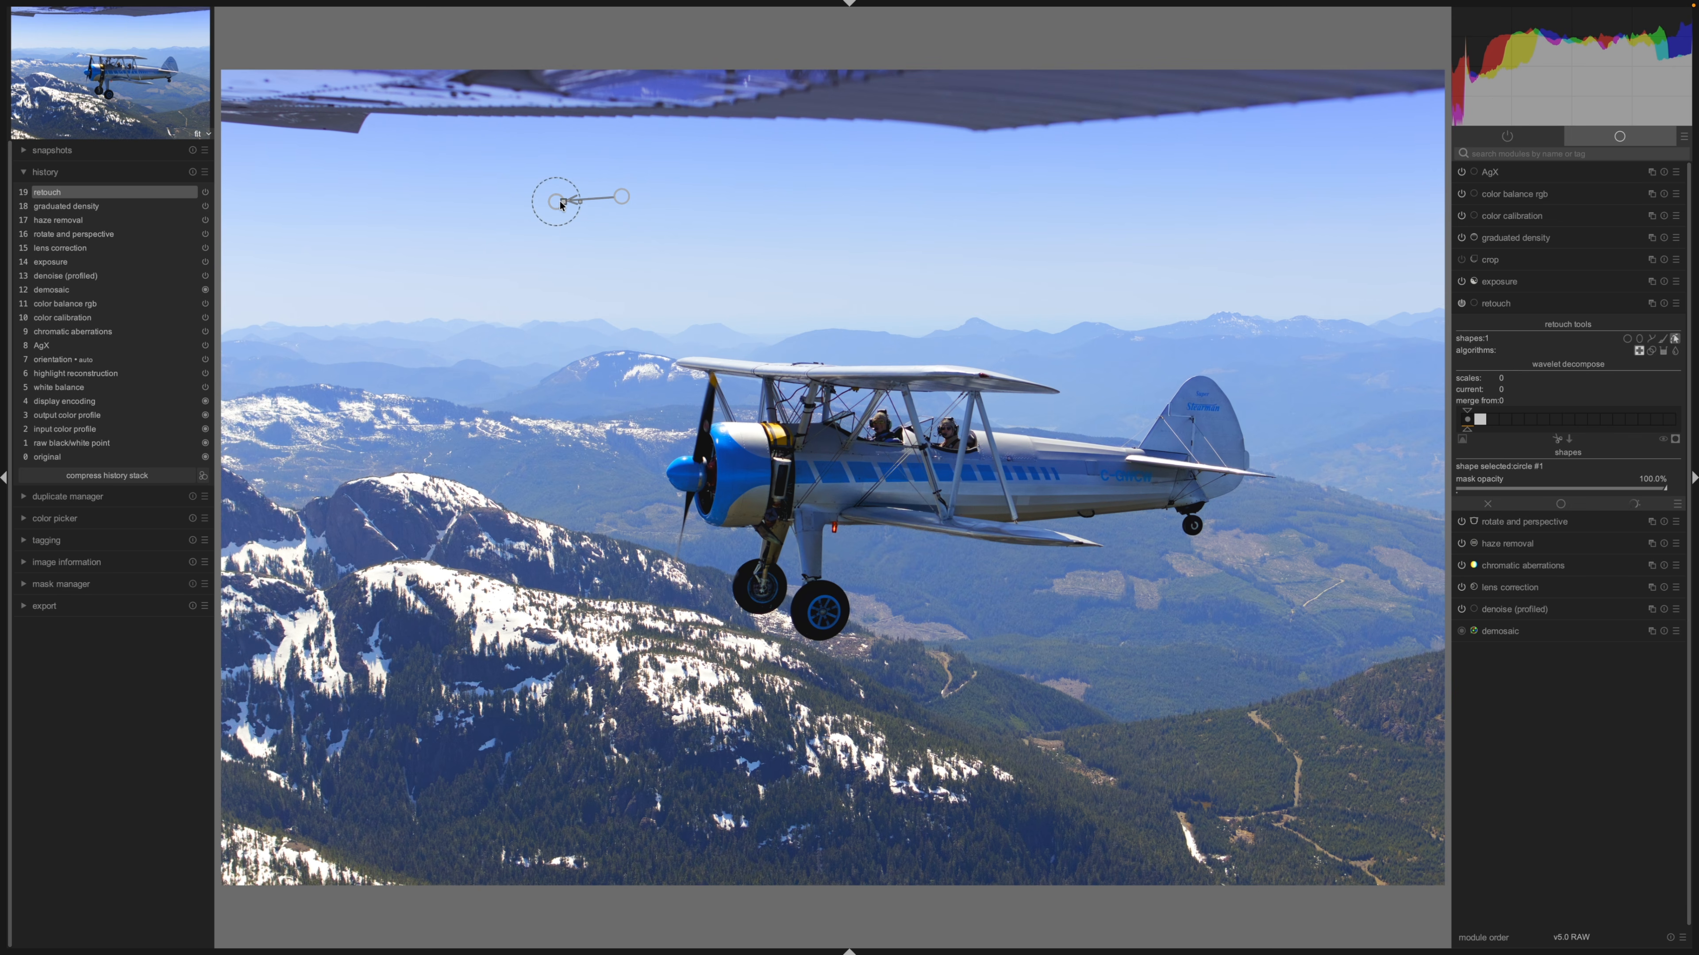
scroll(564, 205, up, 3)
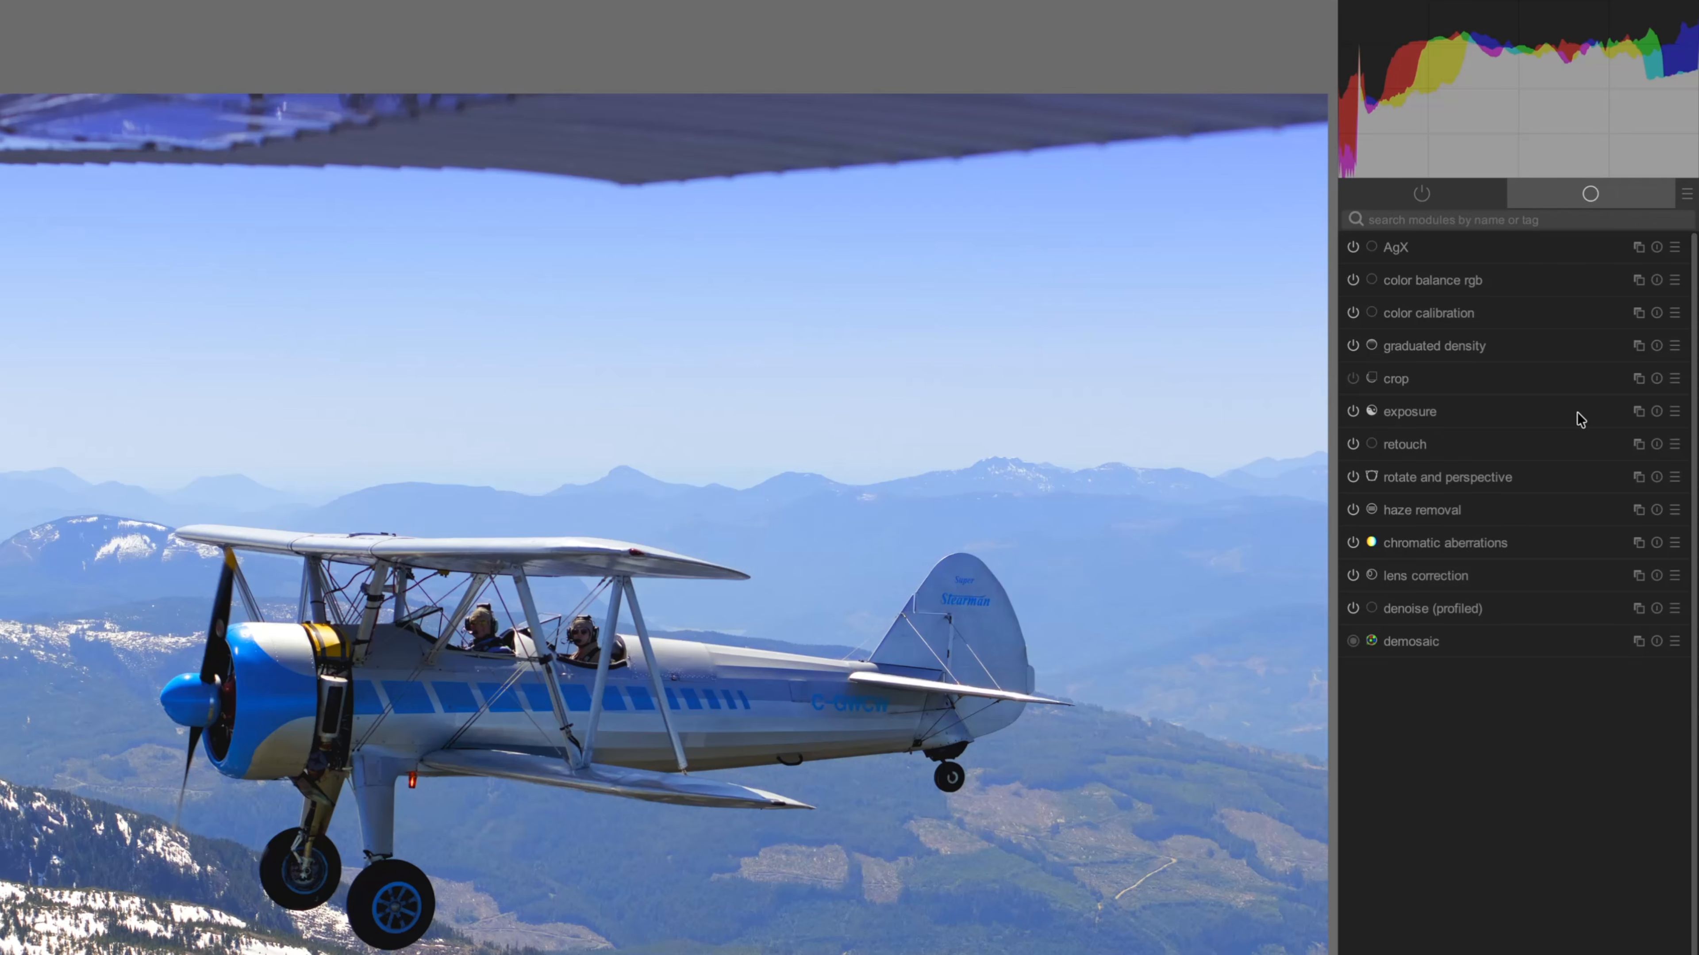
Create a new exposure instance with a drawn mask and place an ellipse on the biplane's fuselage
click(1637, 412)
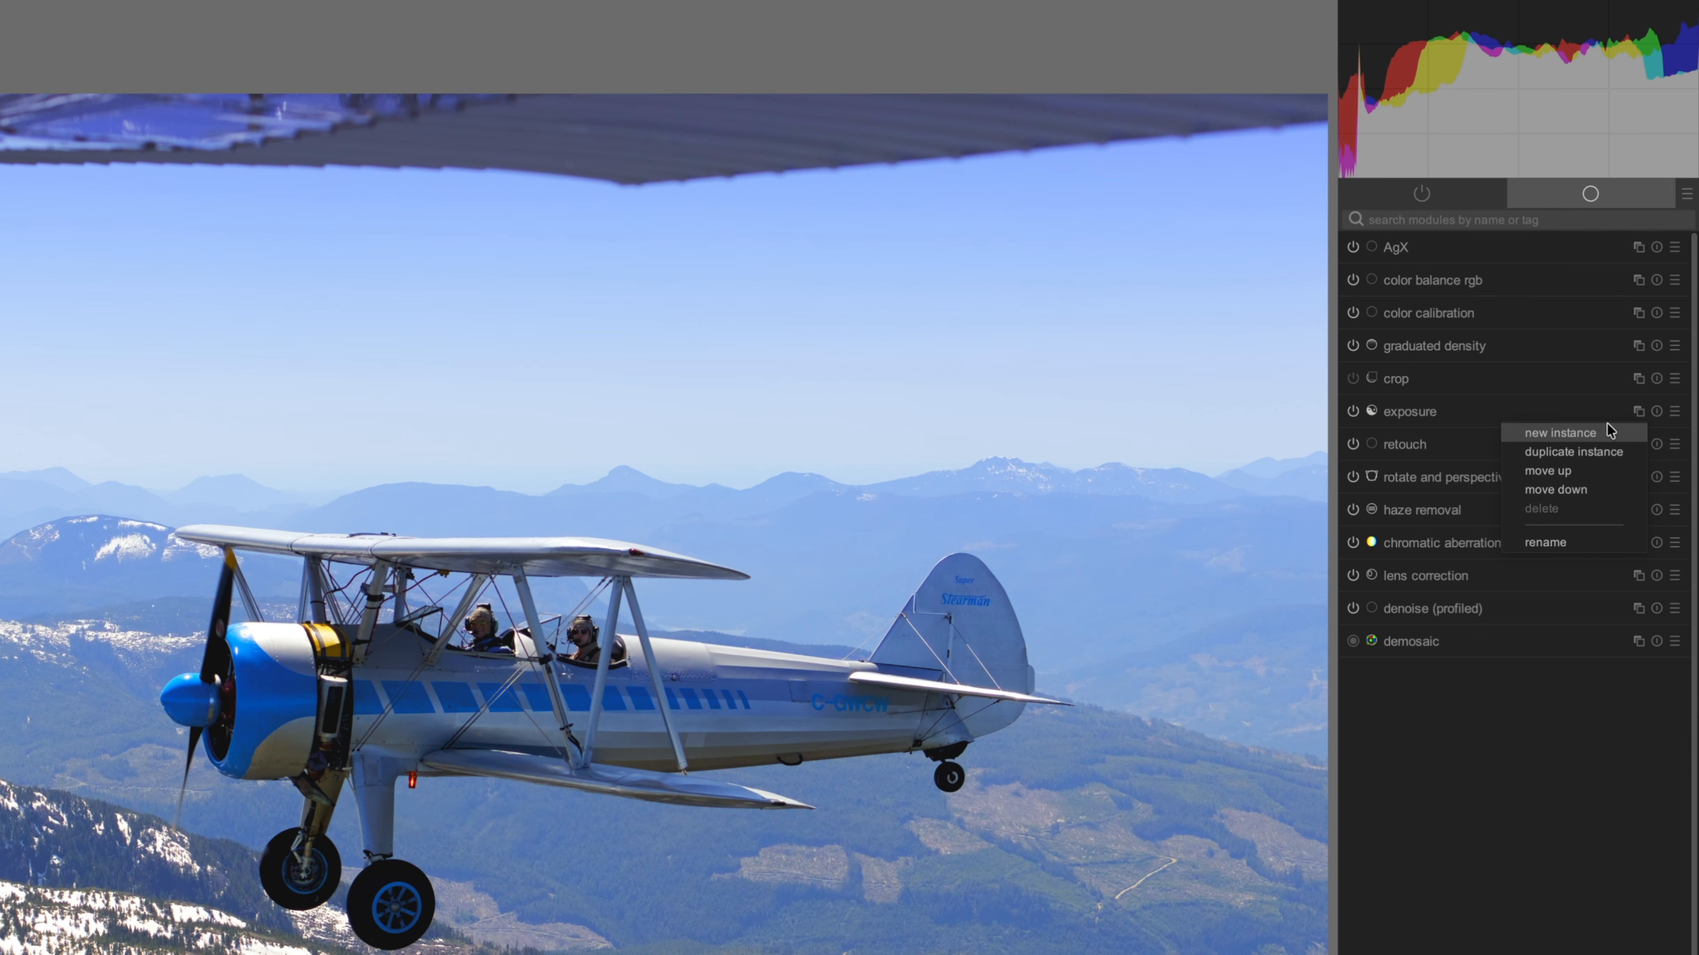
click(1595, 434)
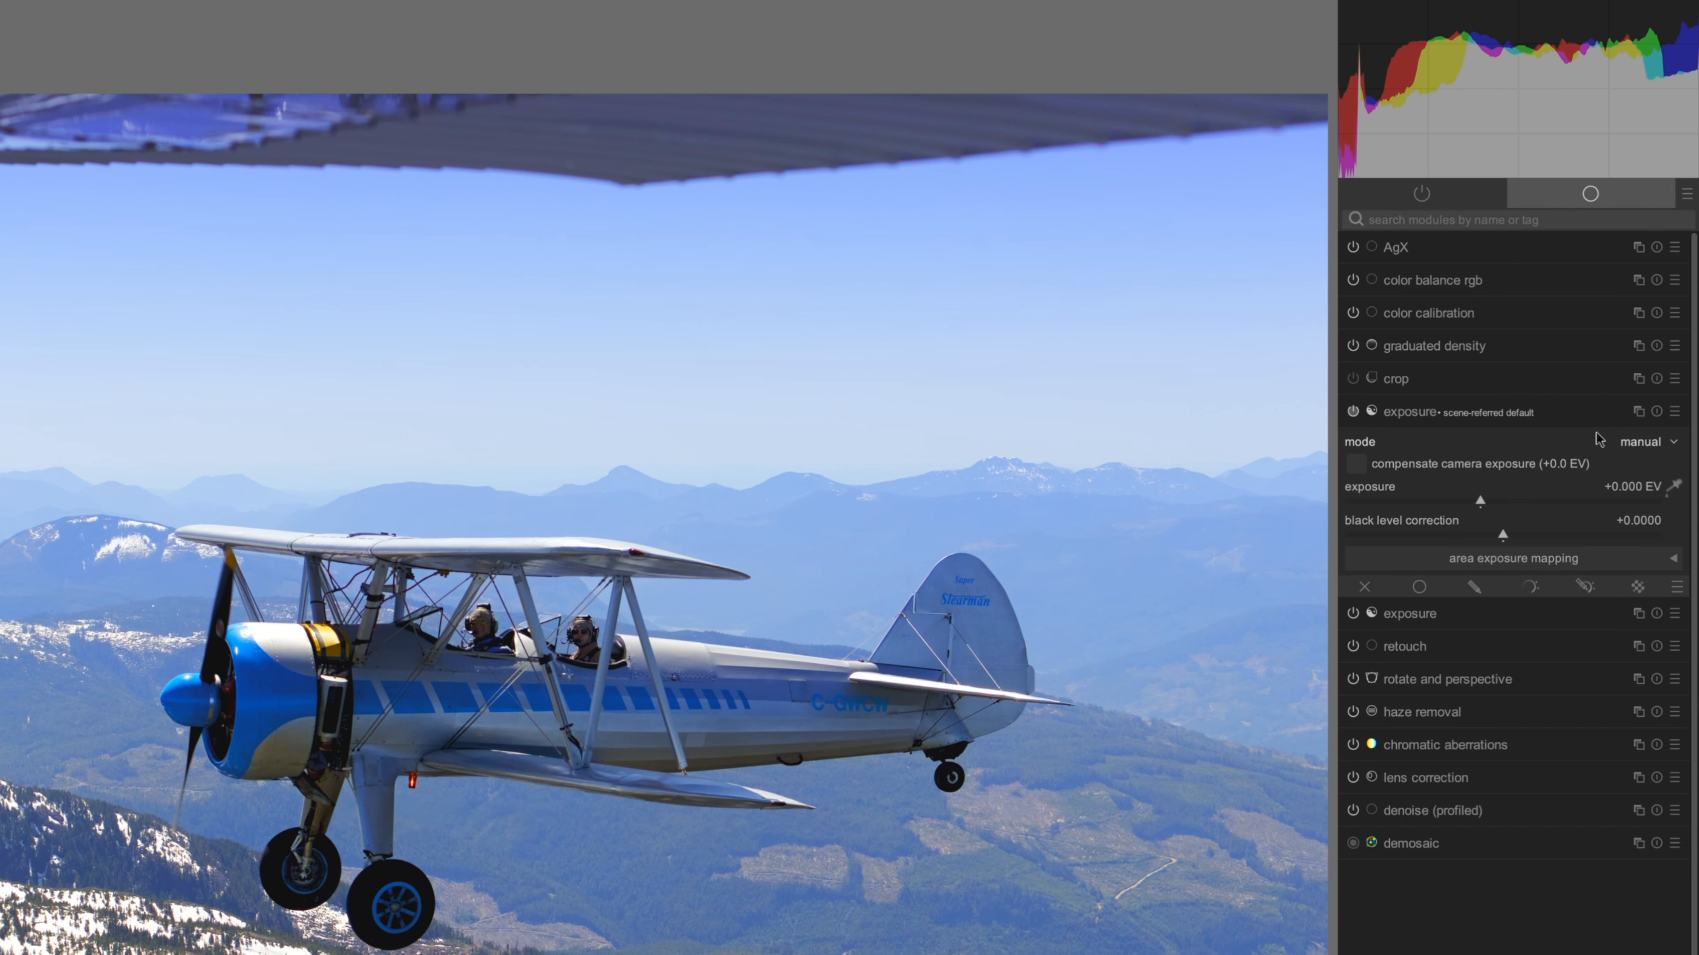
click(1476, 587)
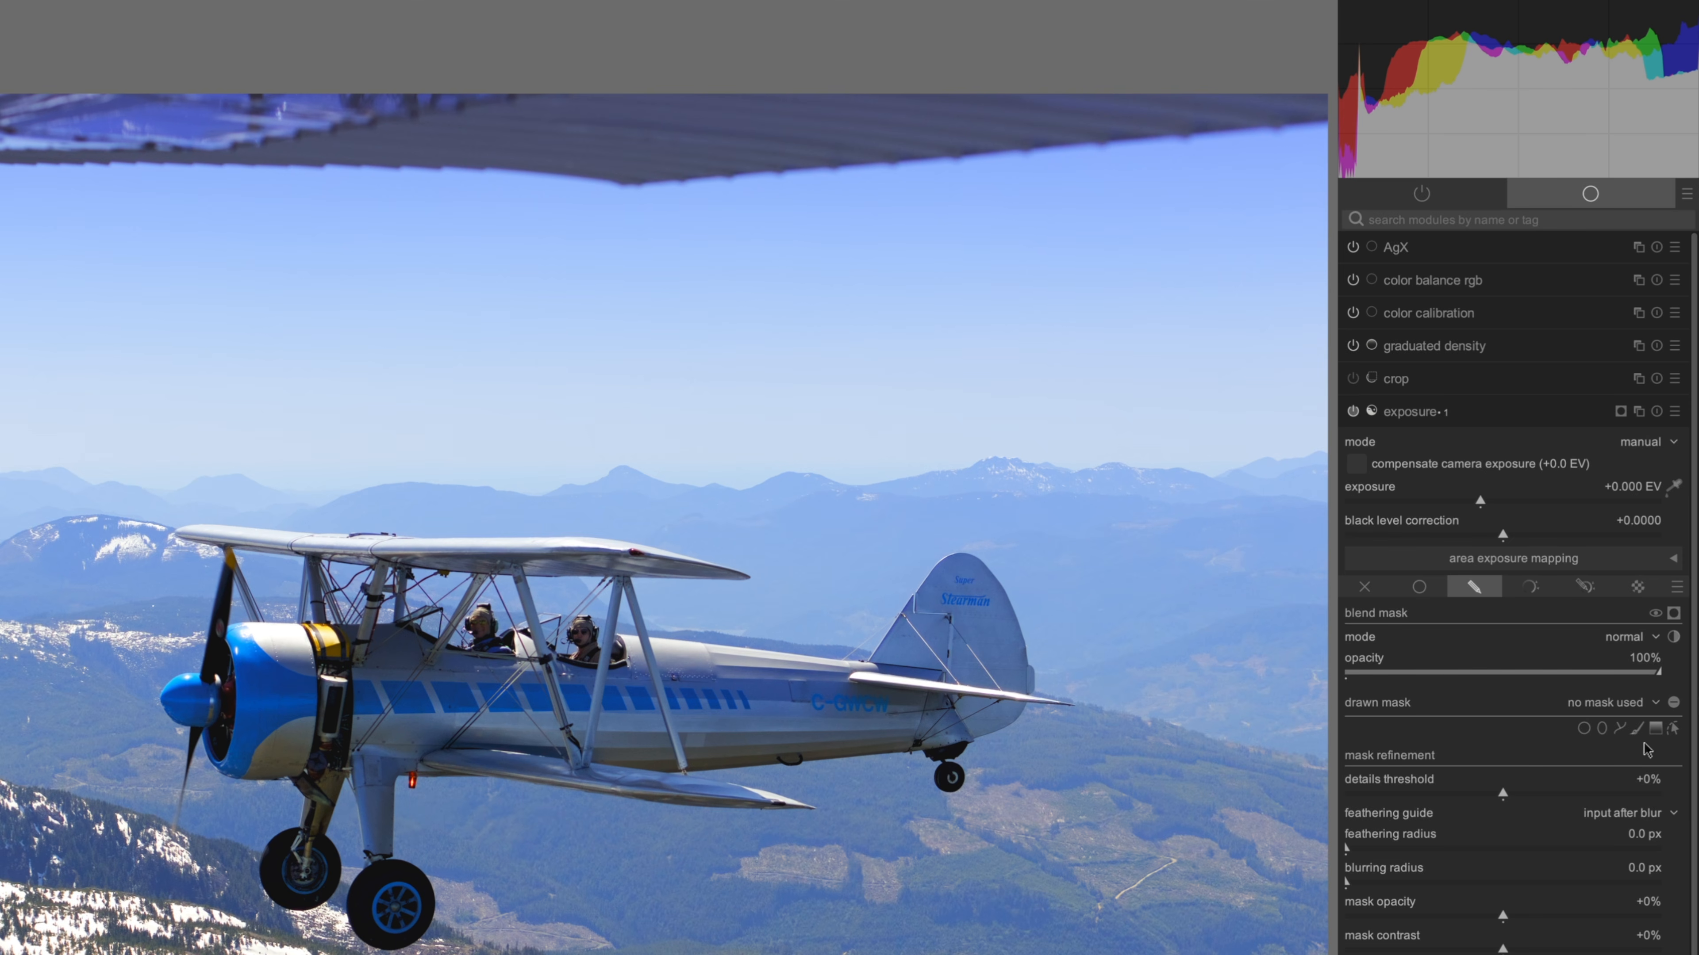
click(1602, 729)
click(509, 703)
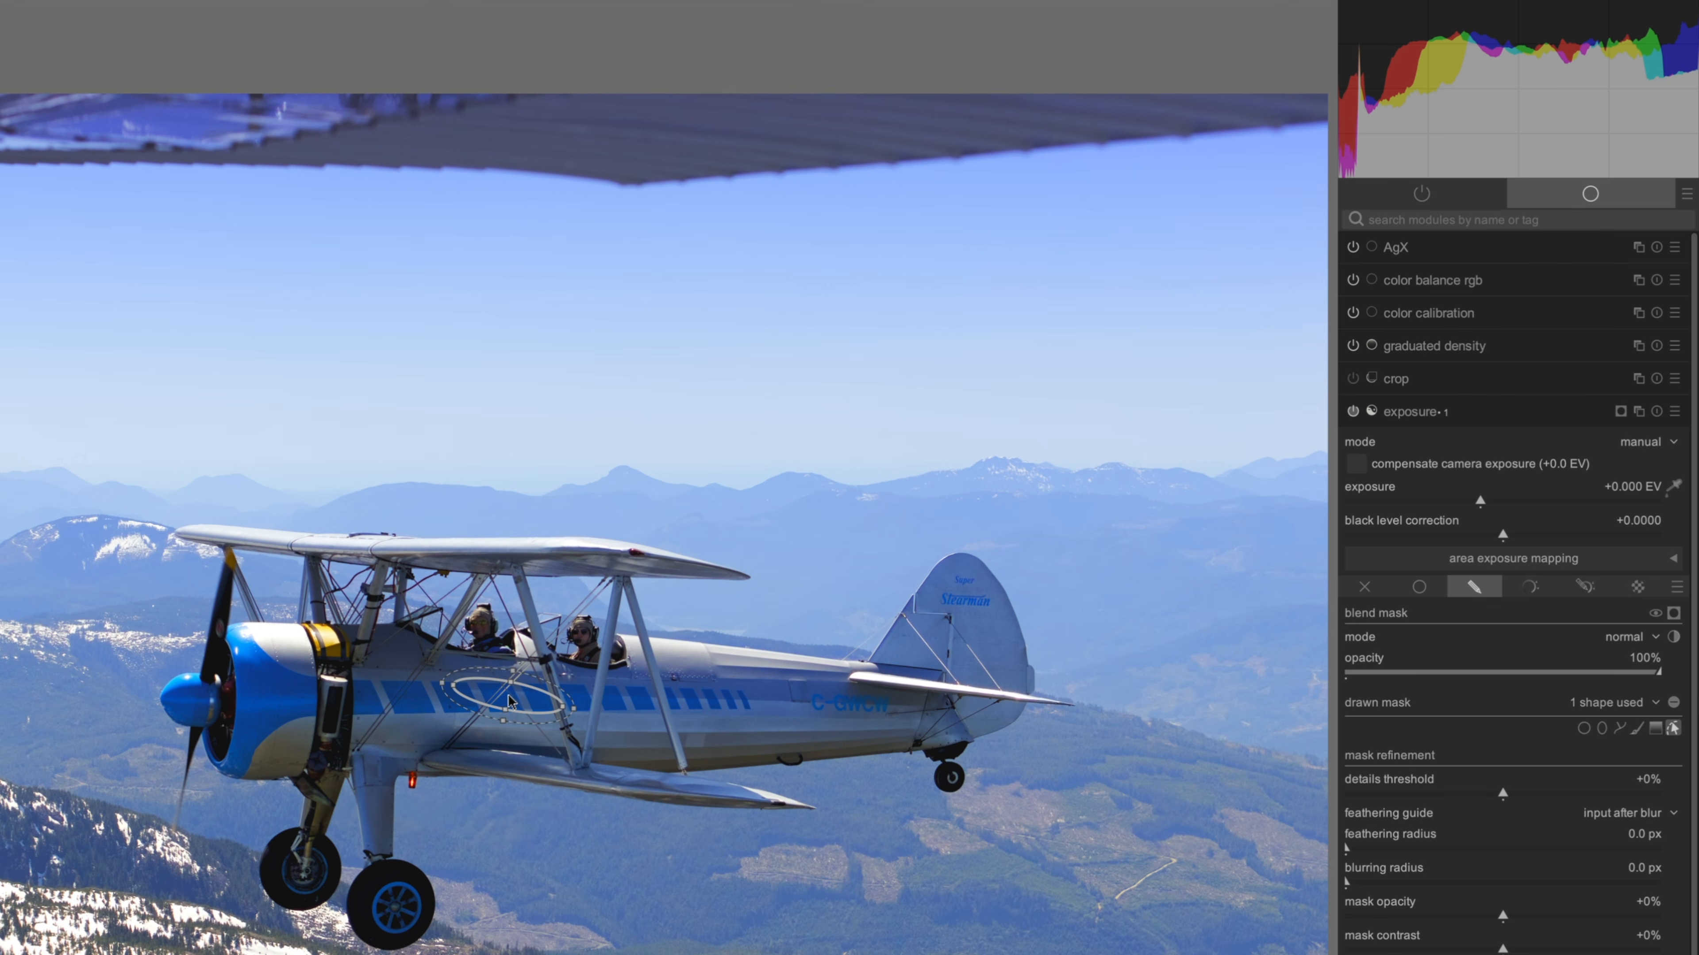
Stretch, flatten and tilt the ellipse mask so it follows the fuselage from engine to tail
drag(560, 713, 635, 707)
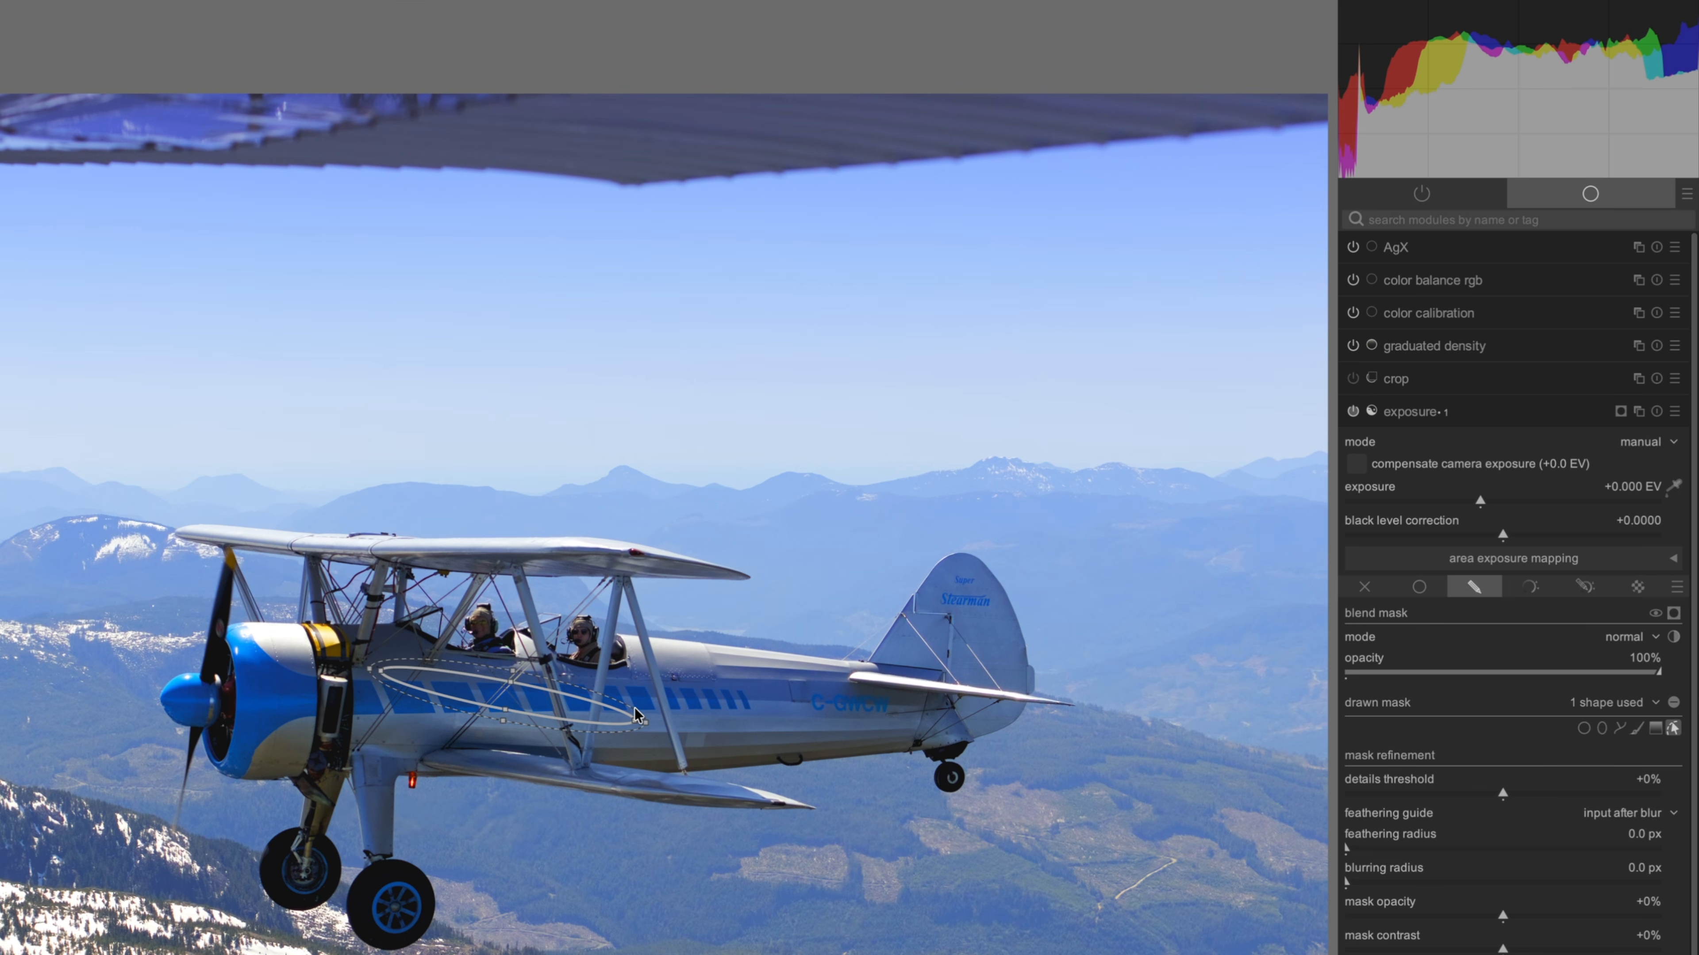
drag(635, 723, 833, 719)
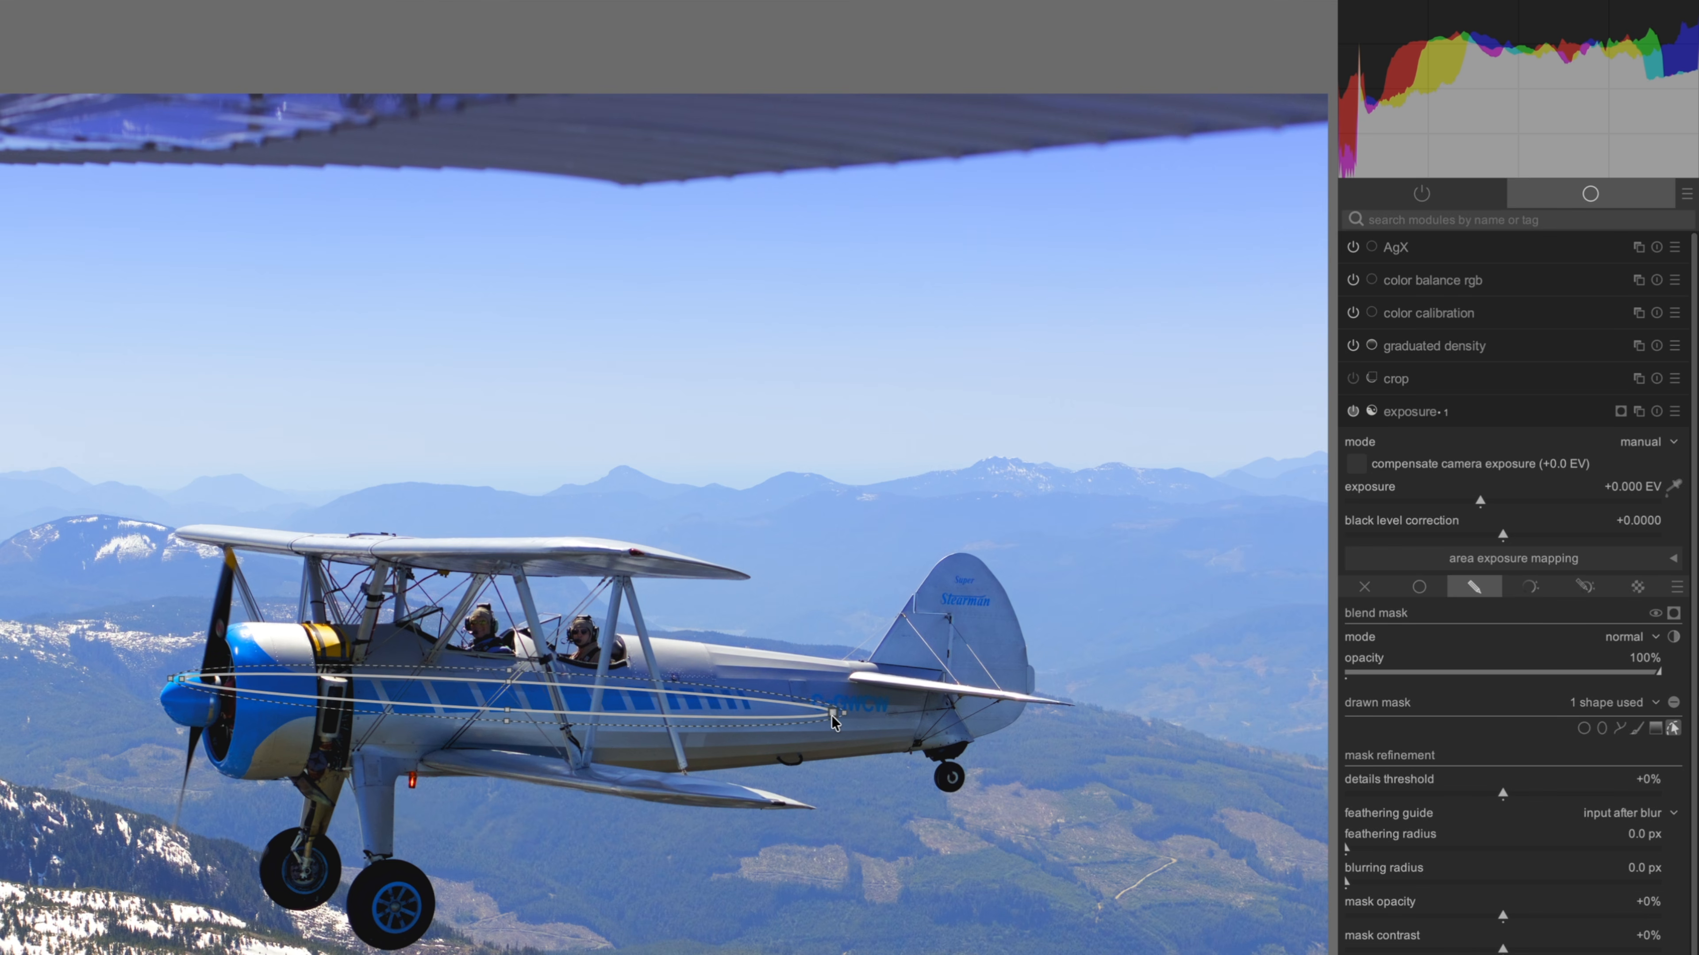
mouse_move(575, 713)
mouse_down()
mouse_move(640, 716)
mouse_move(574, 698)
mouse_up()
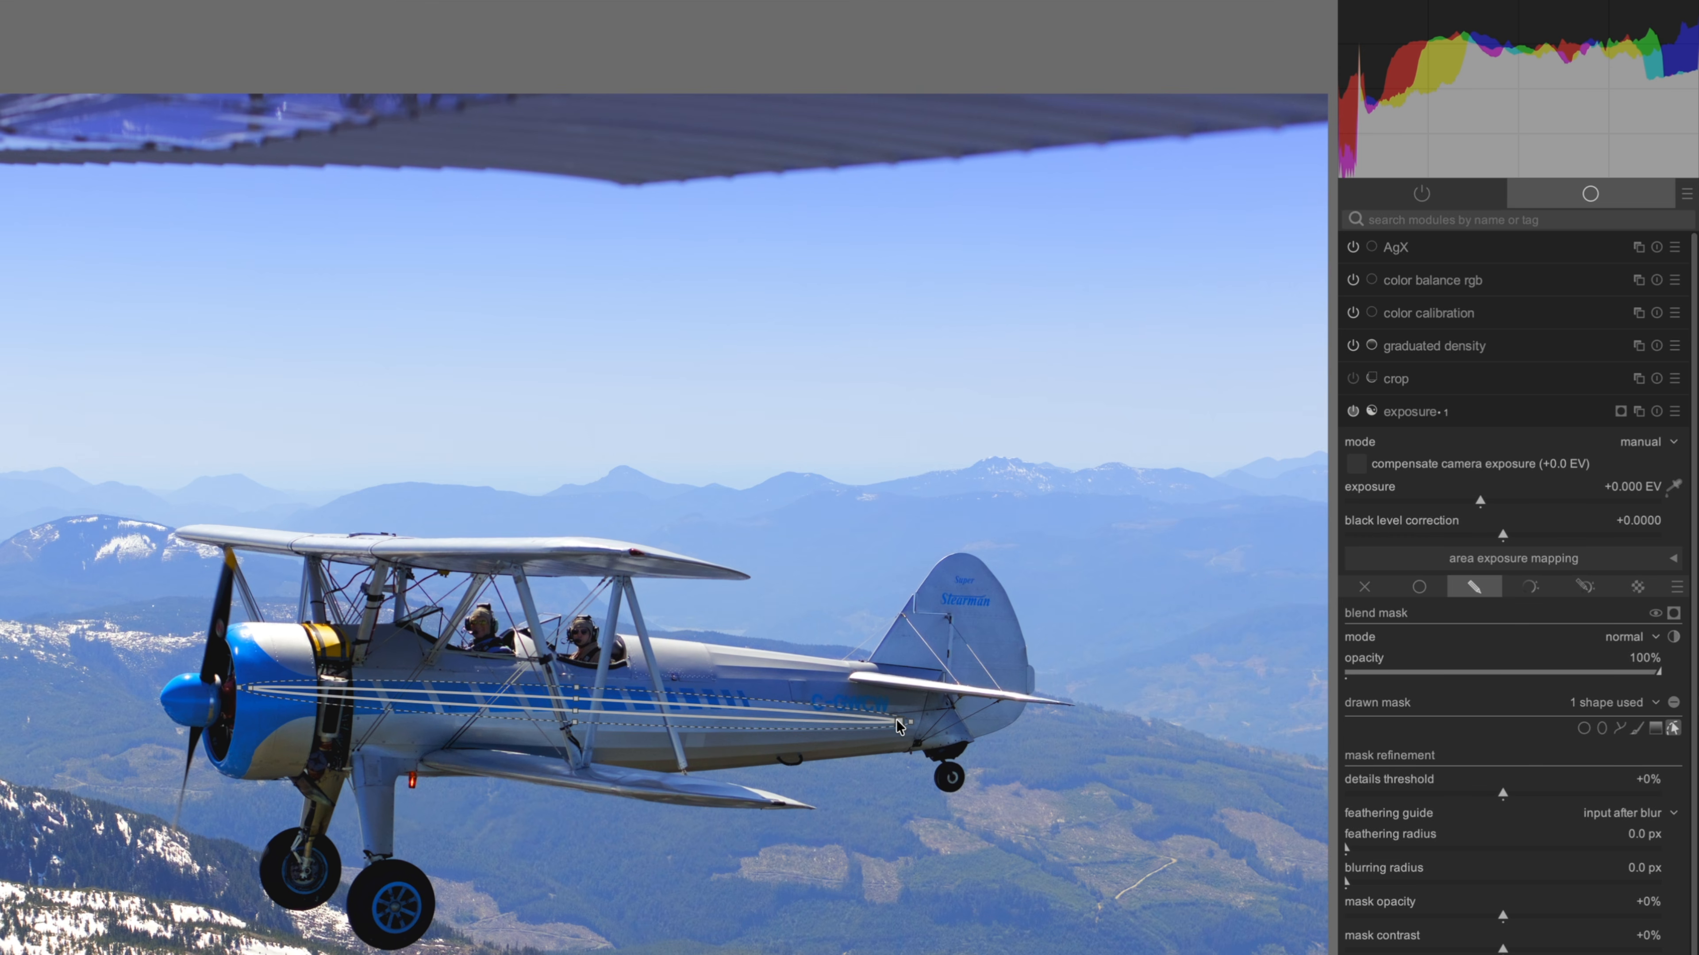
drag(896, 720, 896, 715)
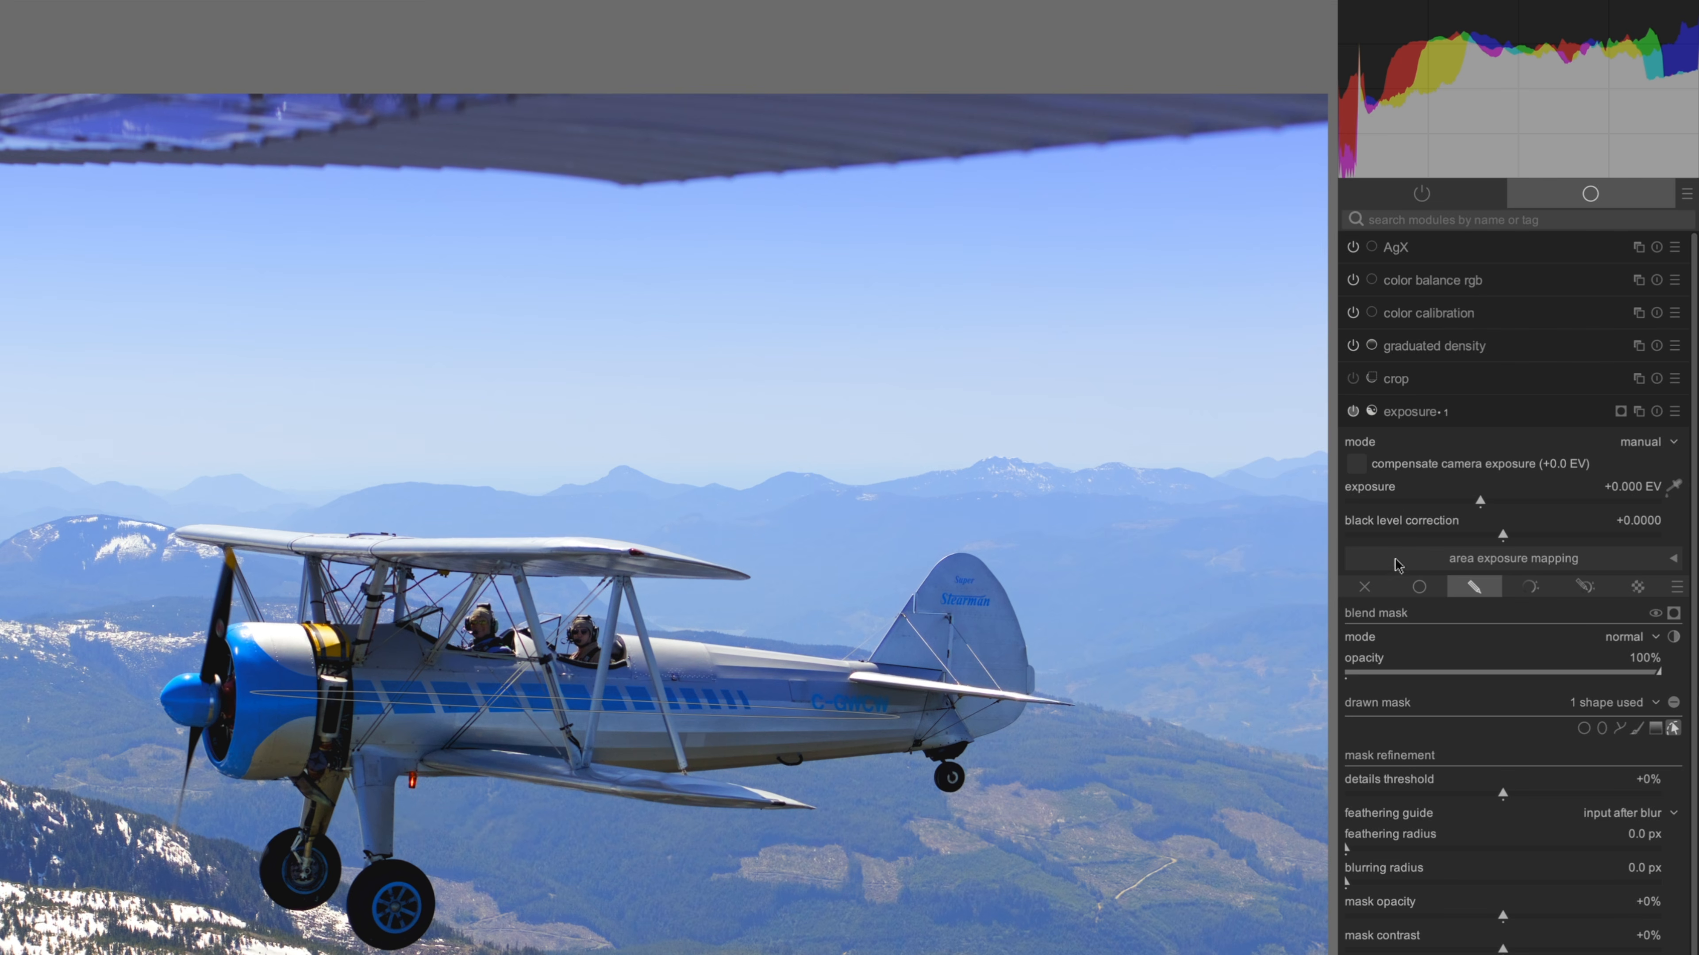
Brighten the masked fuselage by about 1.2 EV, with feathering radius about 60 px and blurring radius about 34 px
drag(1480, 503, 1534, 503)
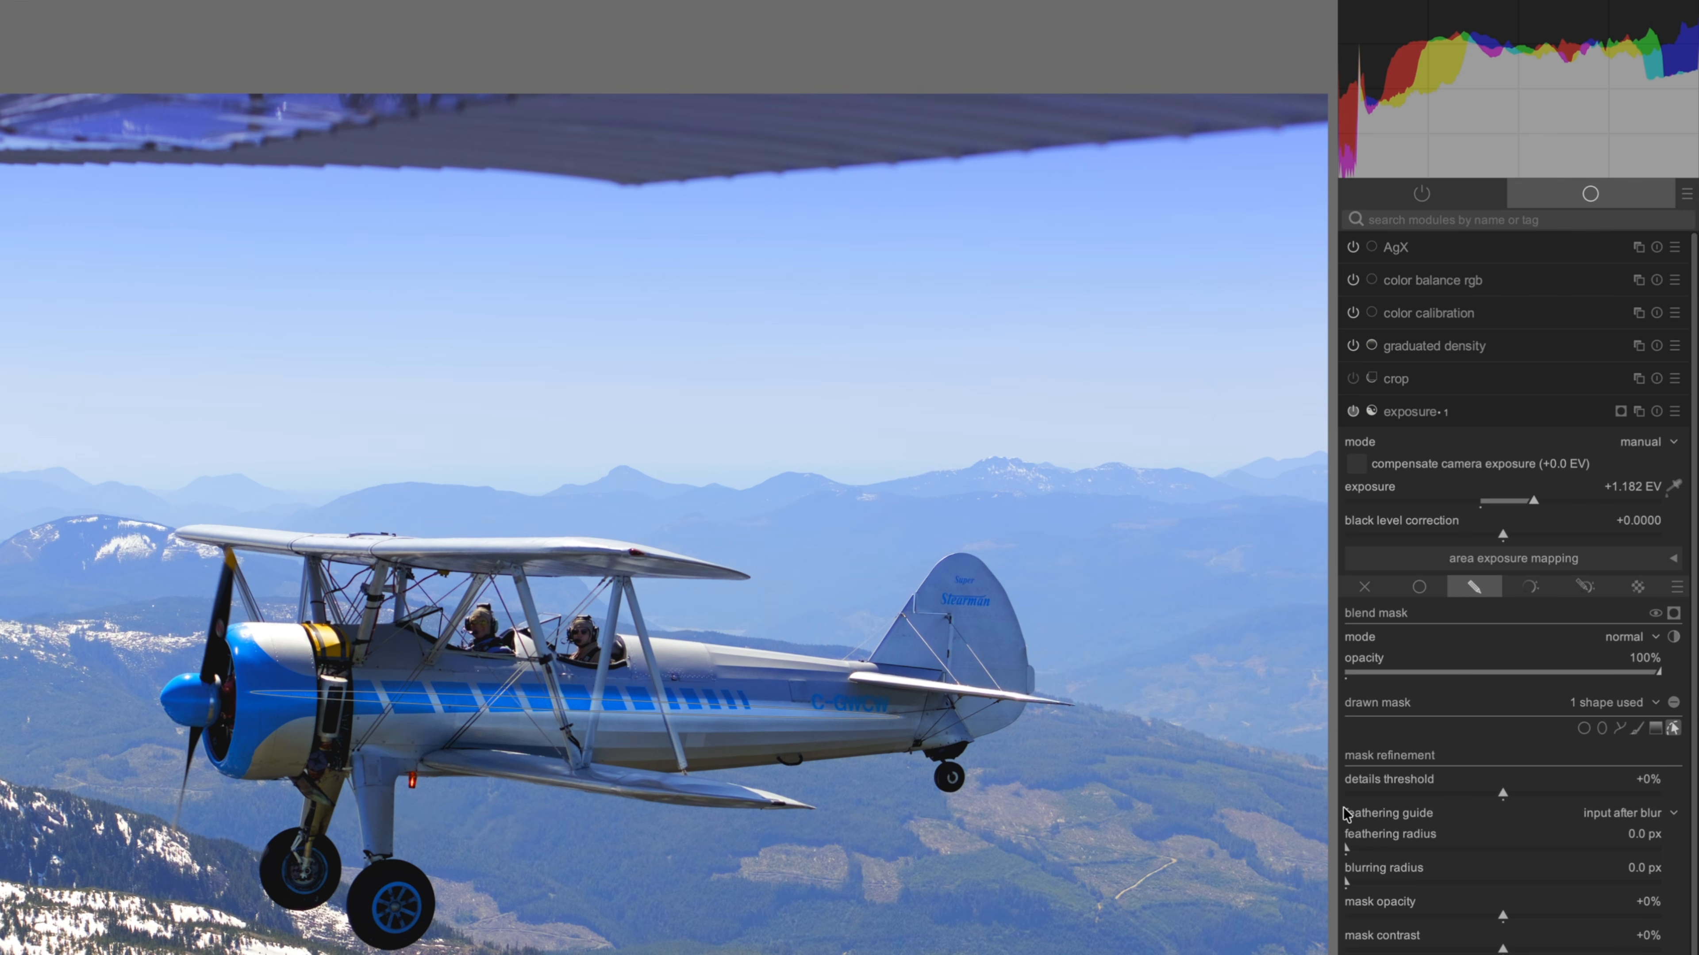
drag(1347, 845, 1416, 845)
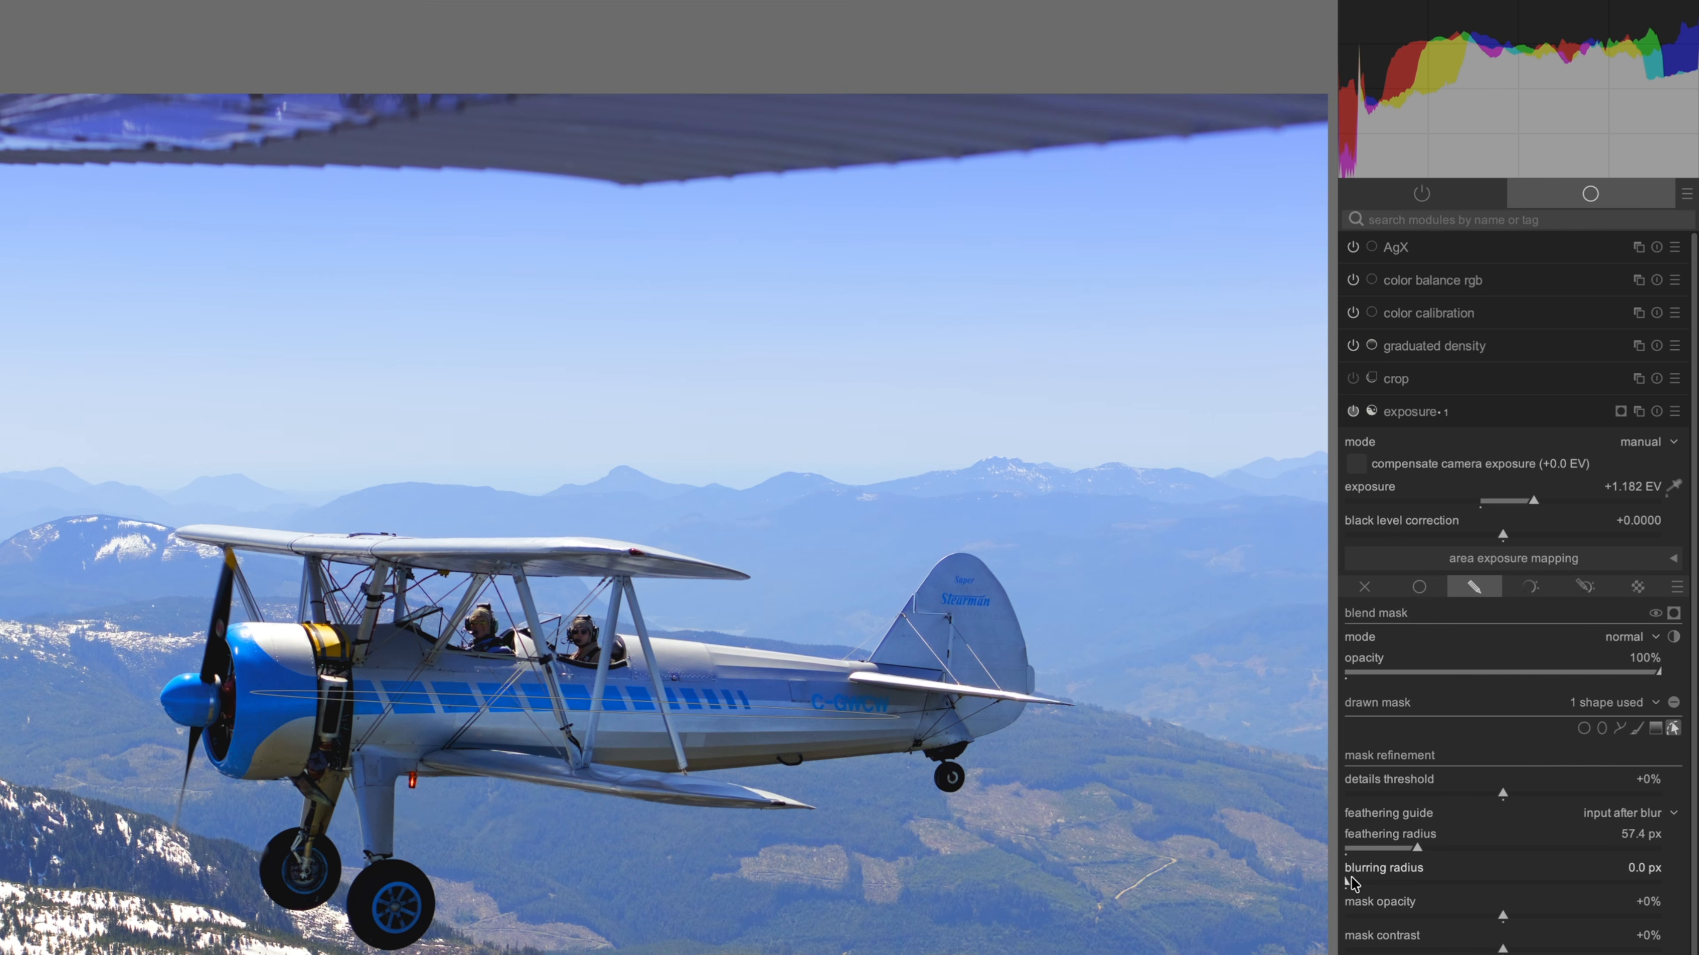
drag(1397, 884, 1452, 885)
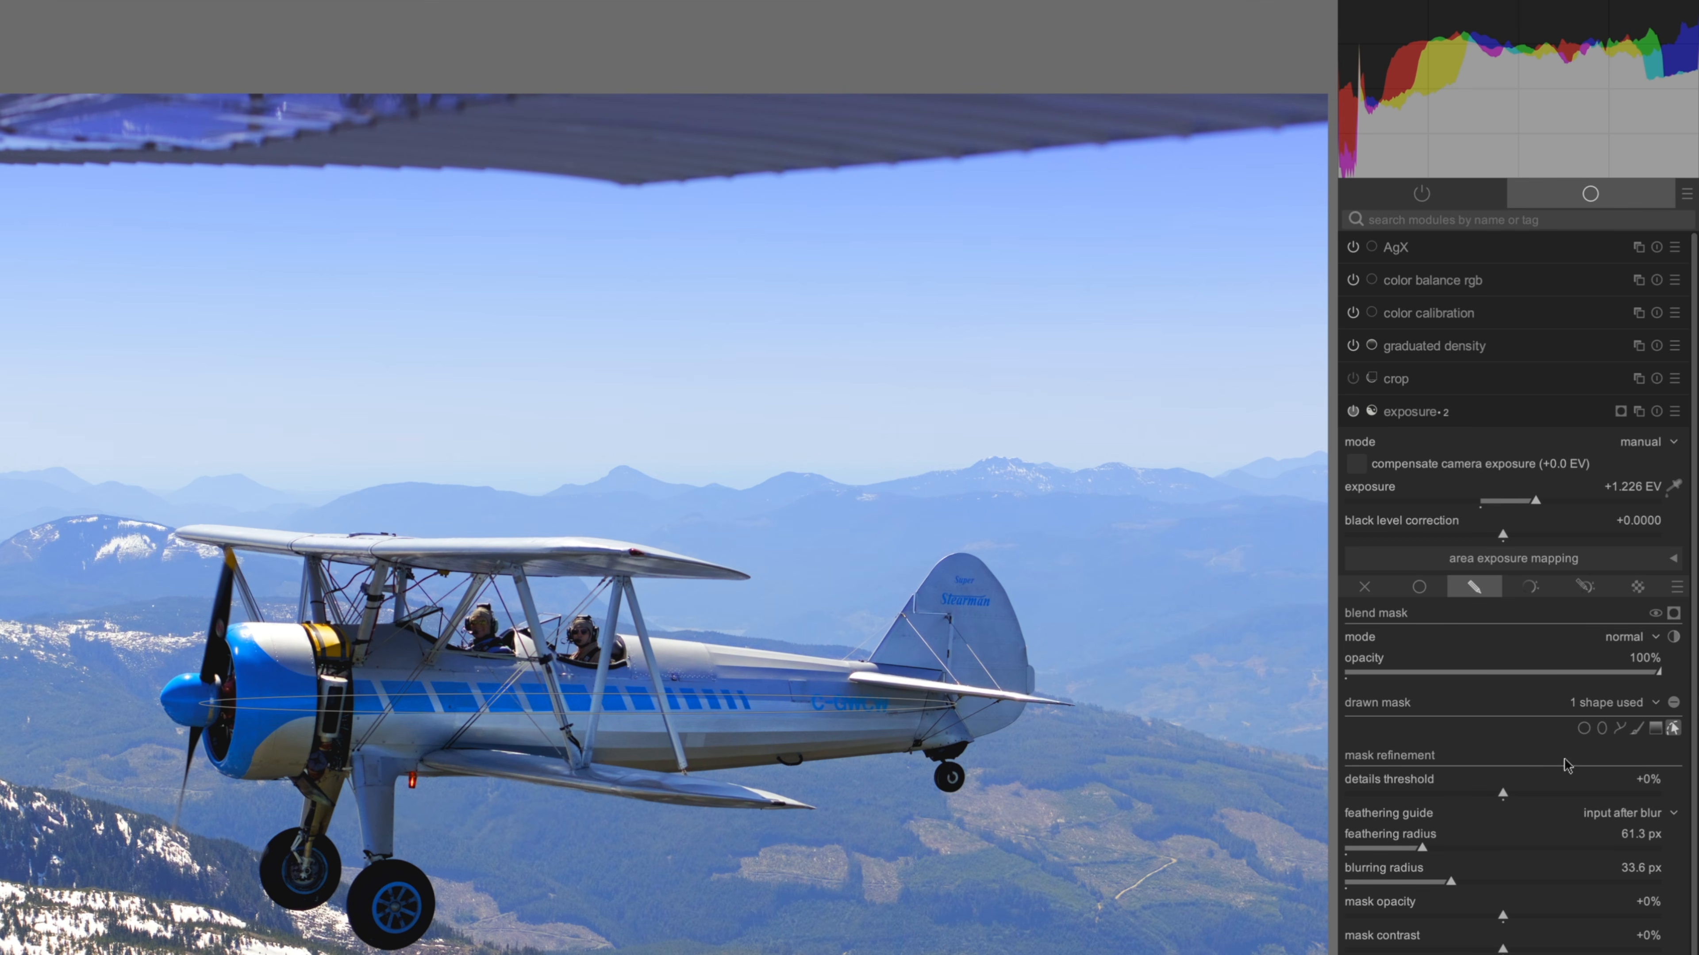
click(1674, 728)
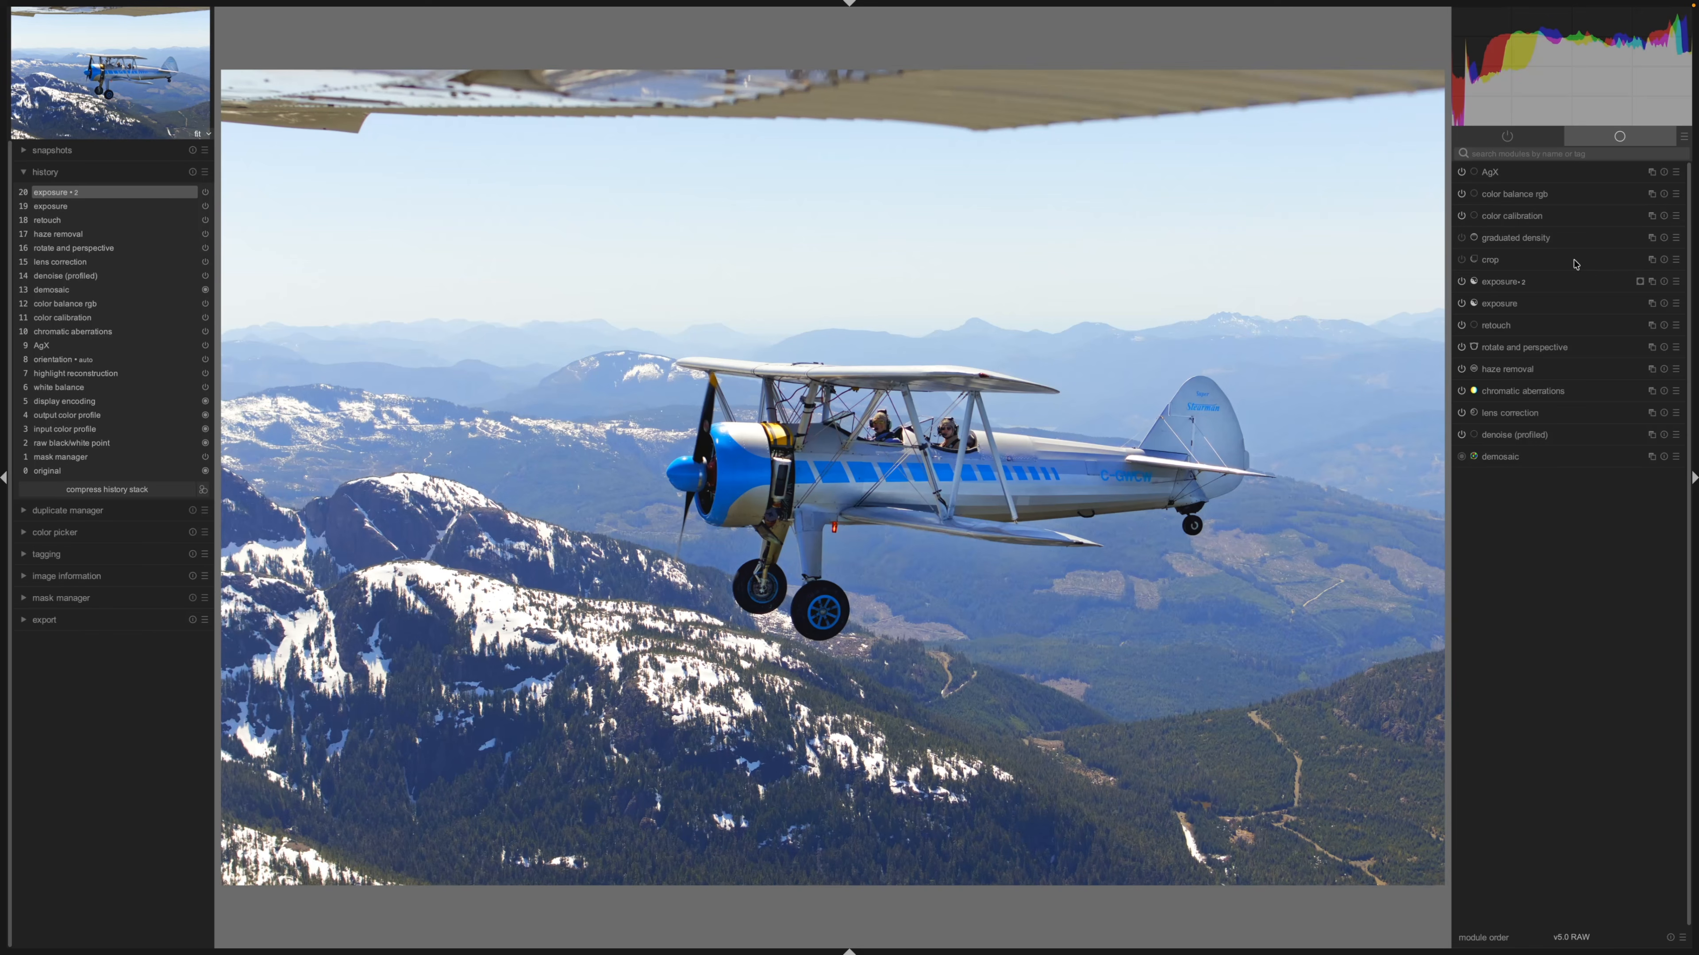
Crop the biplane photo to a 16:9, HDTV 1.78 aspect and move the frame down to exclude the wing overhead
click(1575, 264)
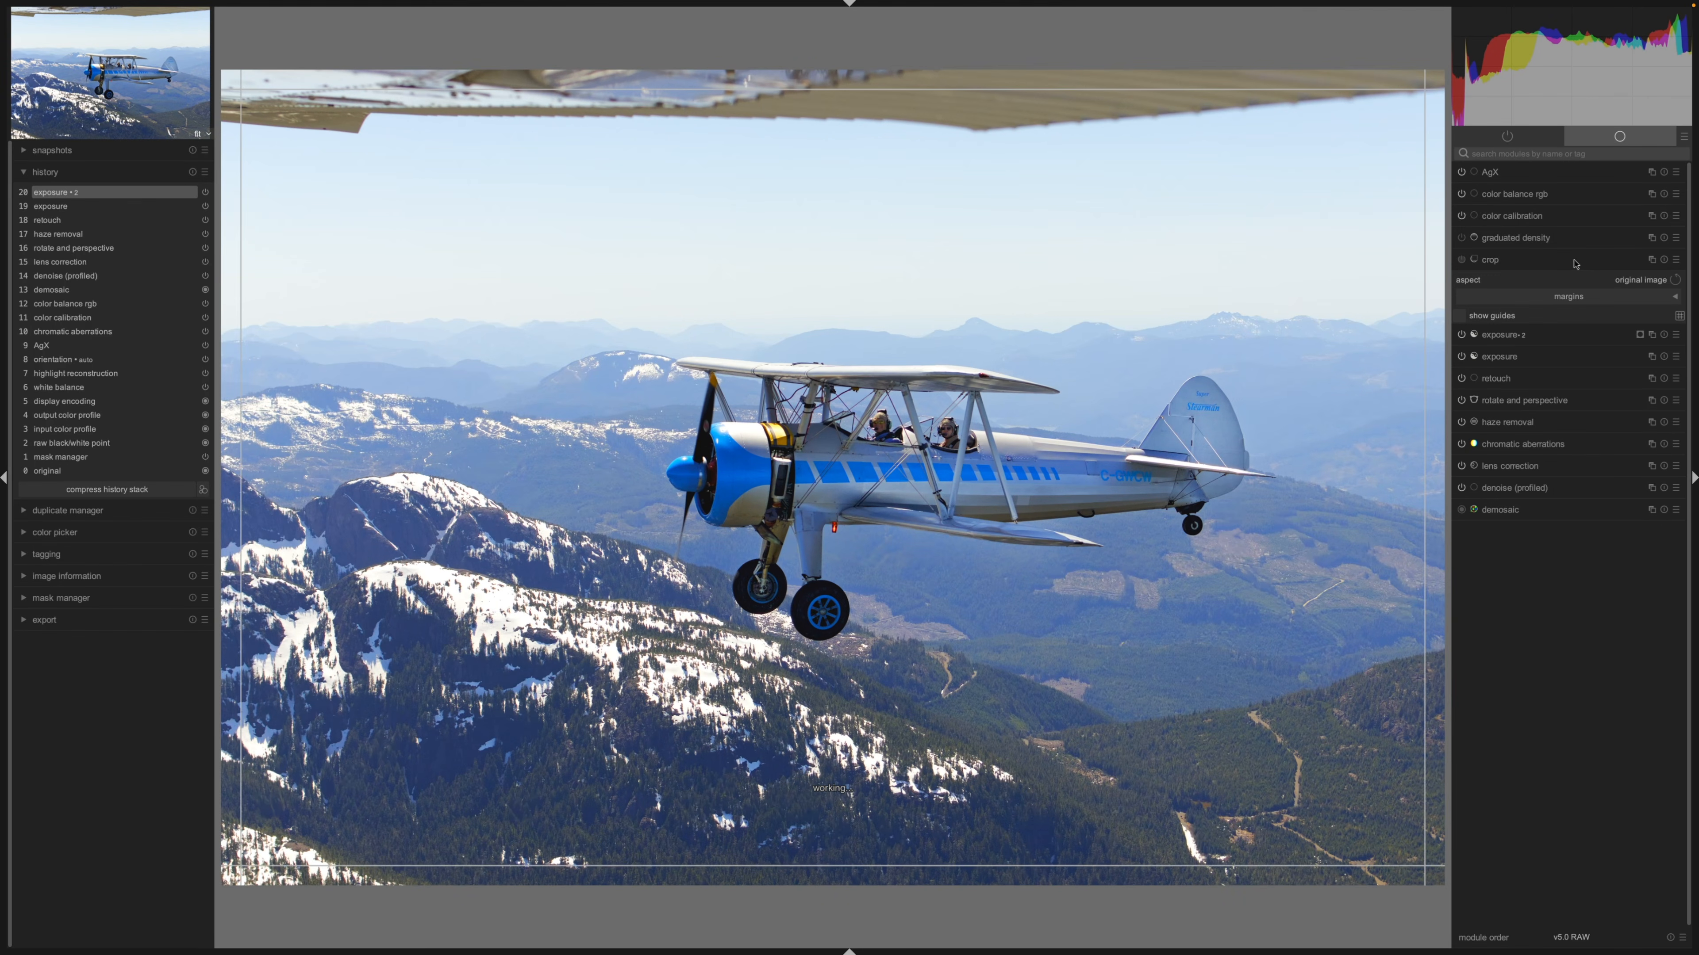
click(1639, 283)
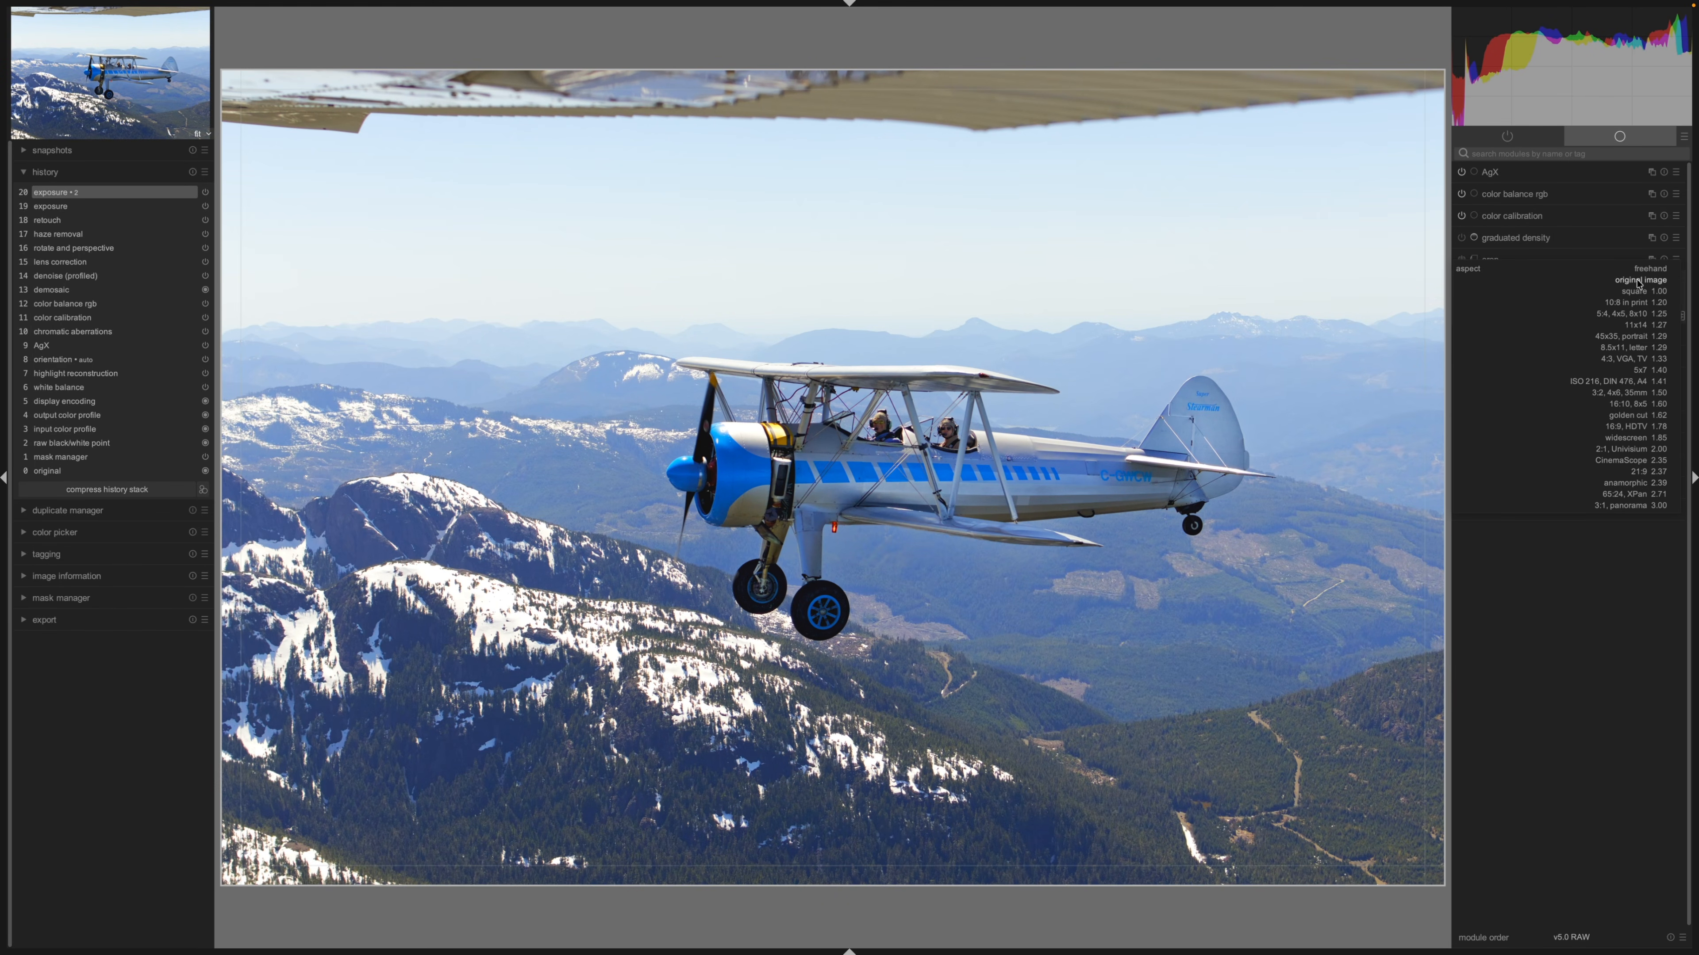
click(1623, 426)
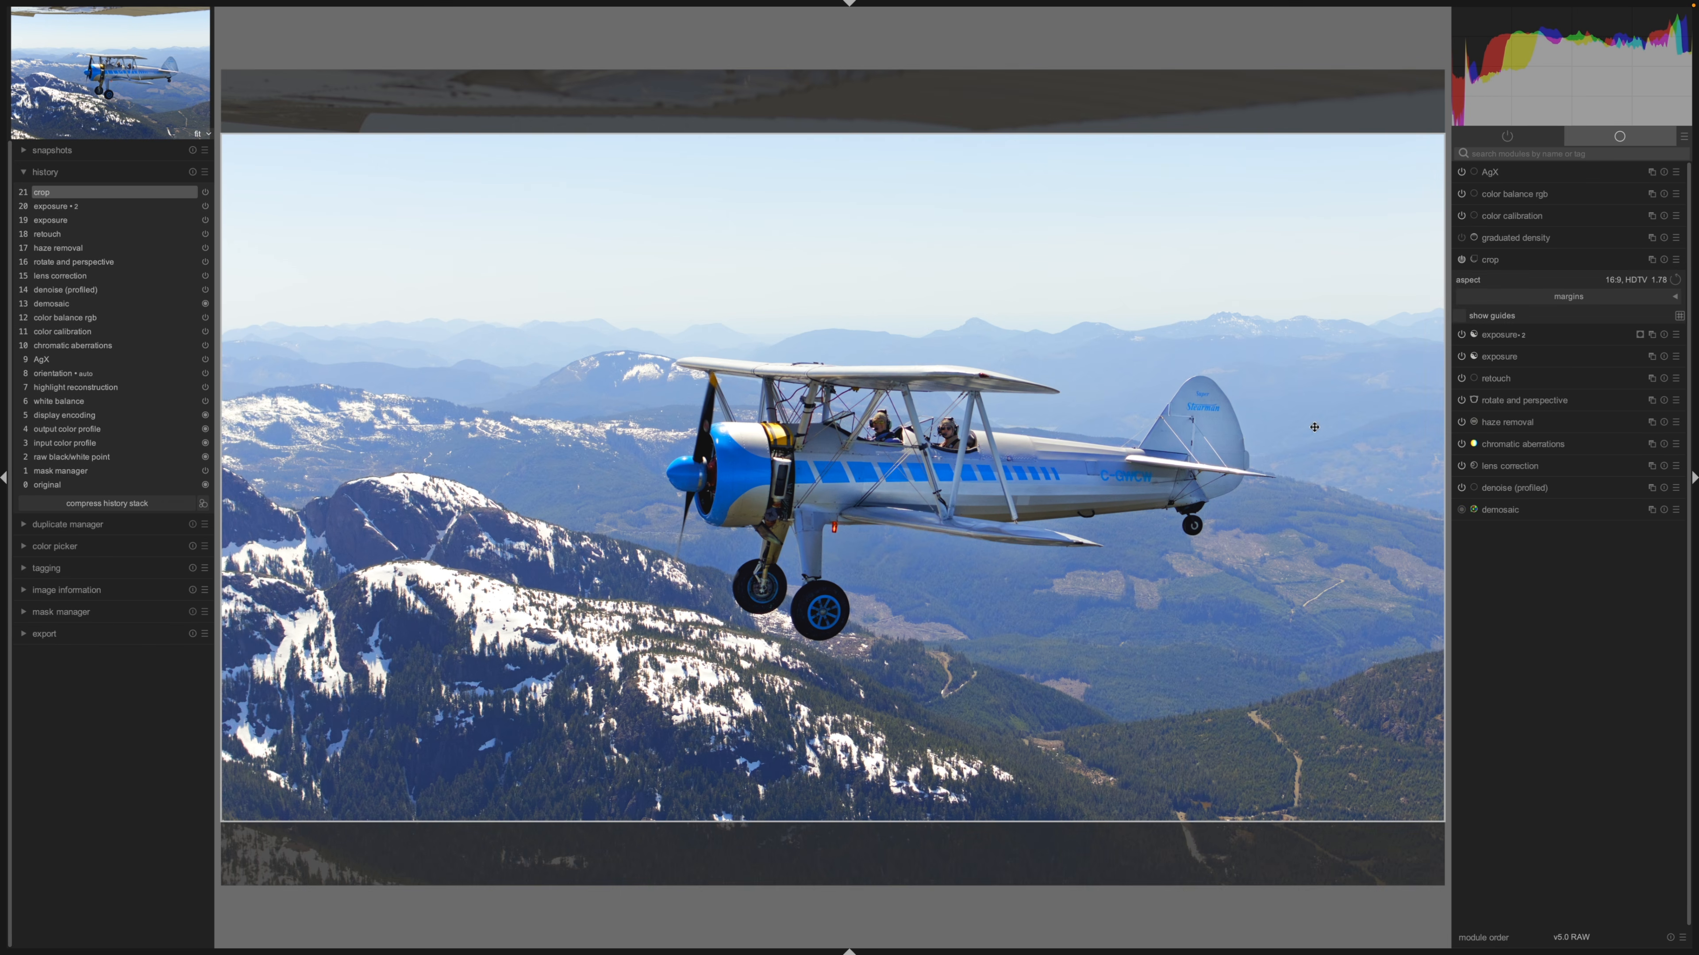
drag(1315, 427, 1314, 491)
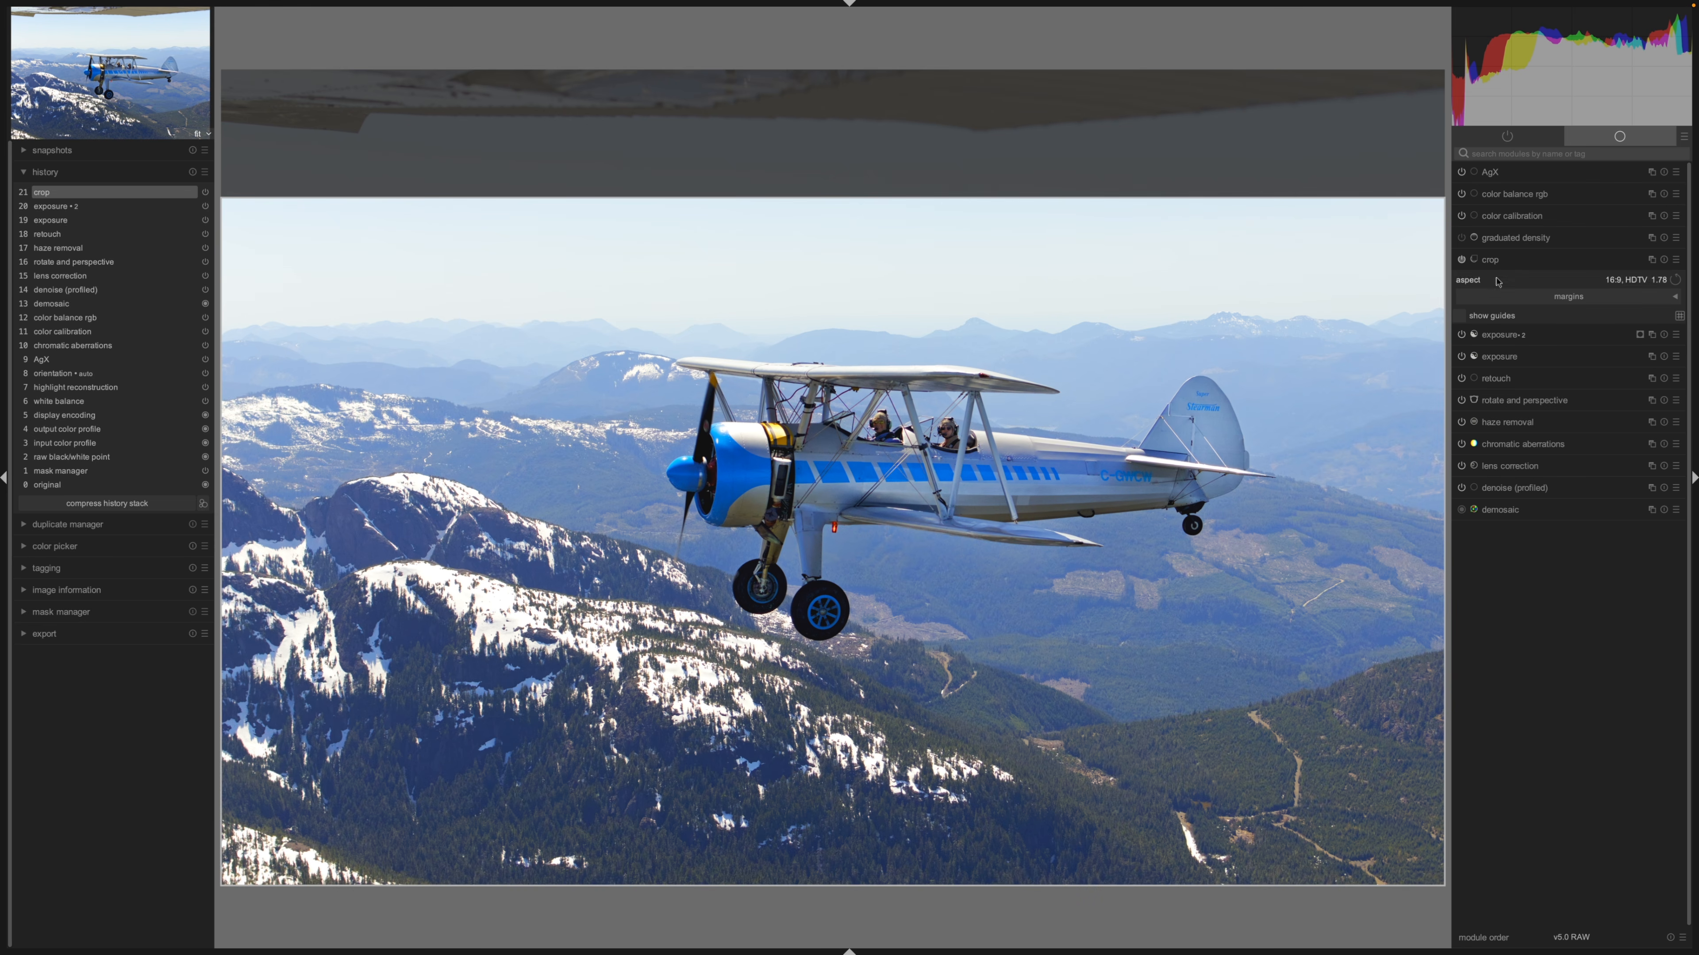
click(1515, 262)
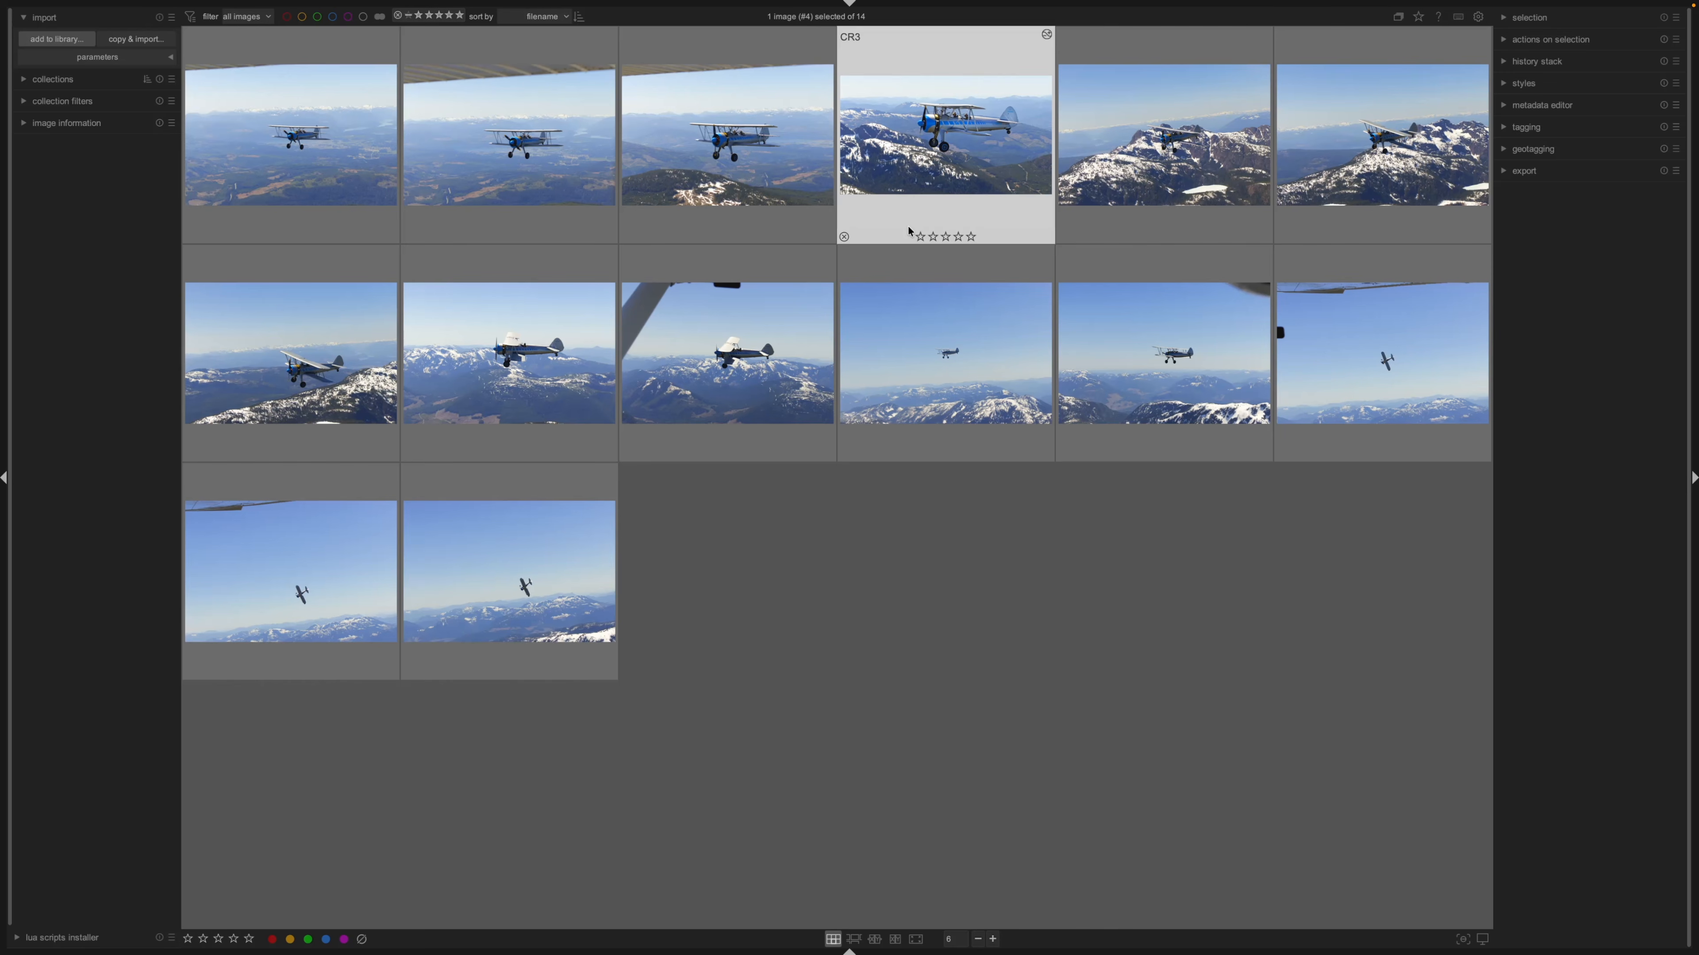
Copy the biplane photo's edits and append only its crop module to all photos in the collection
key(super+c)
key(super+a)
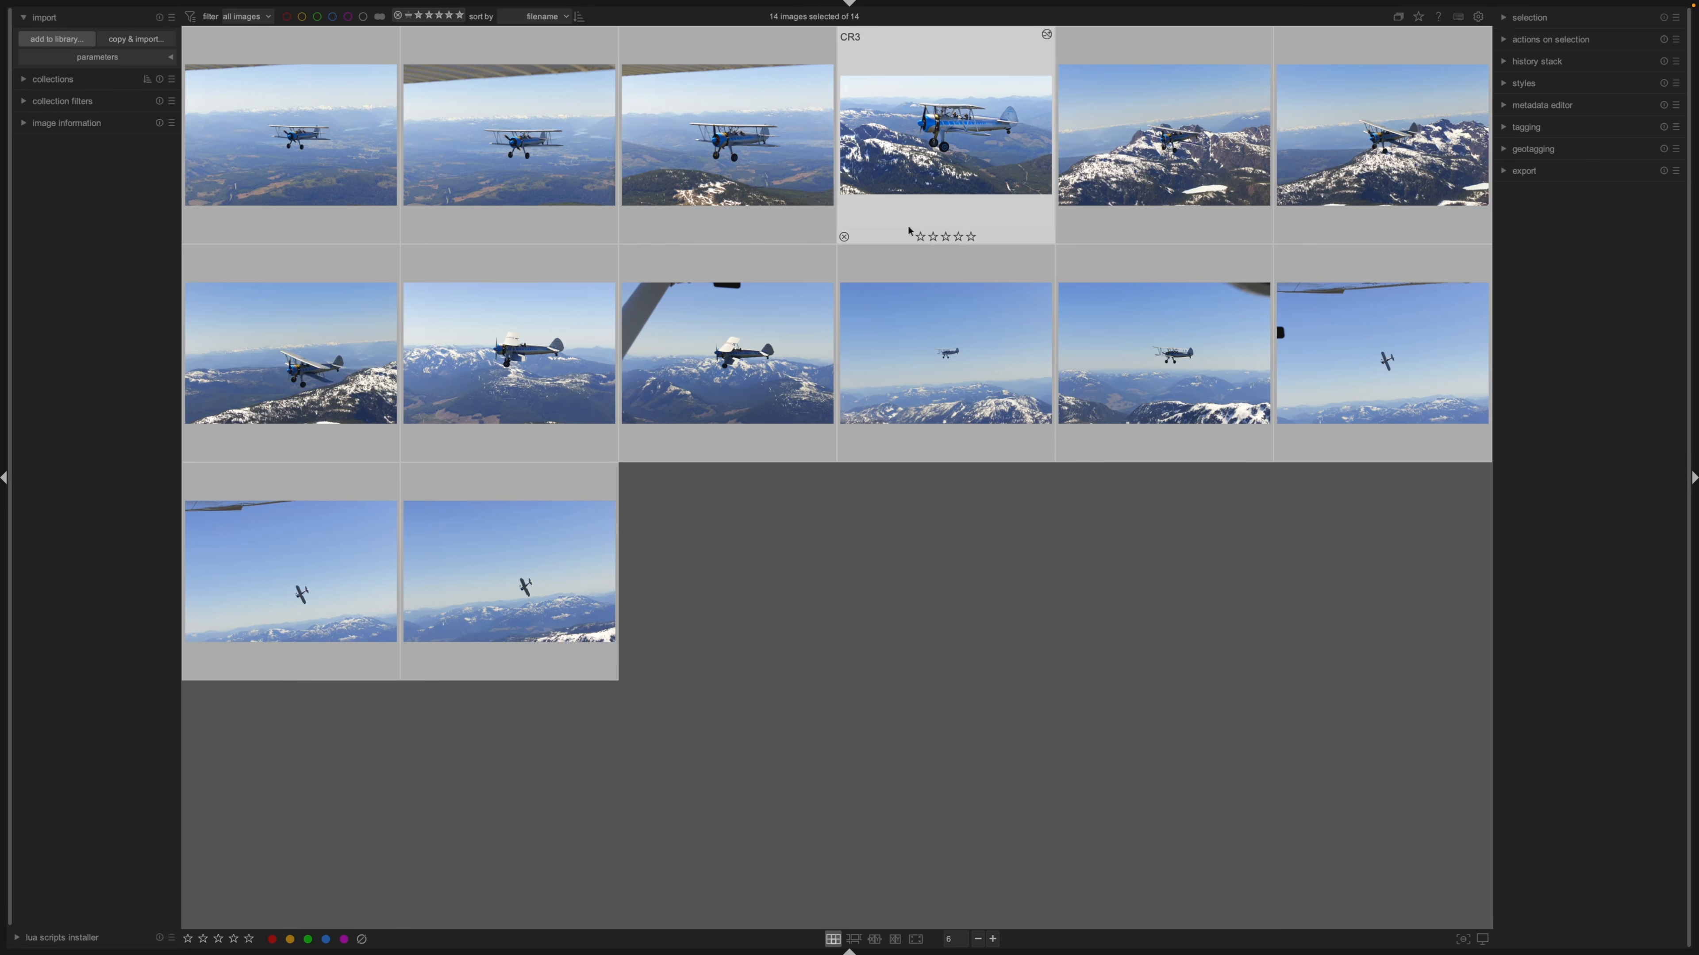
key(super+shift+v)
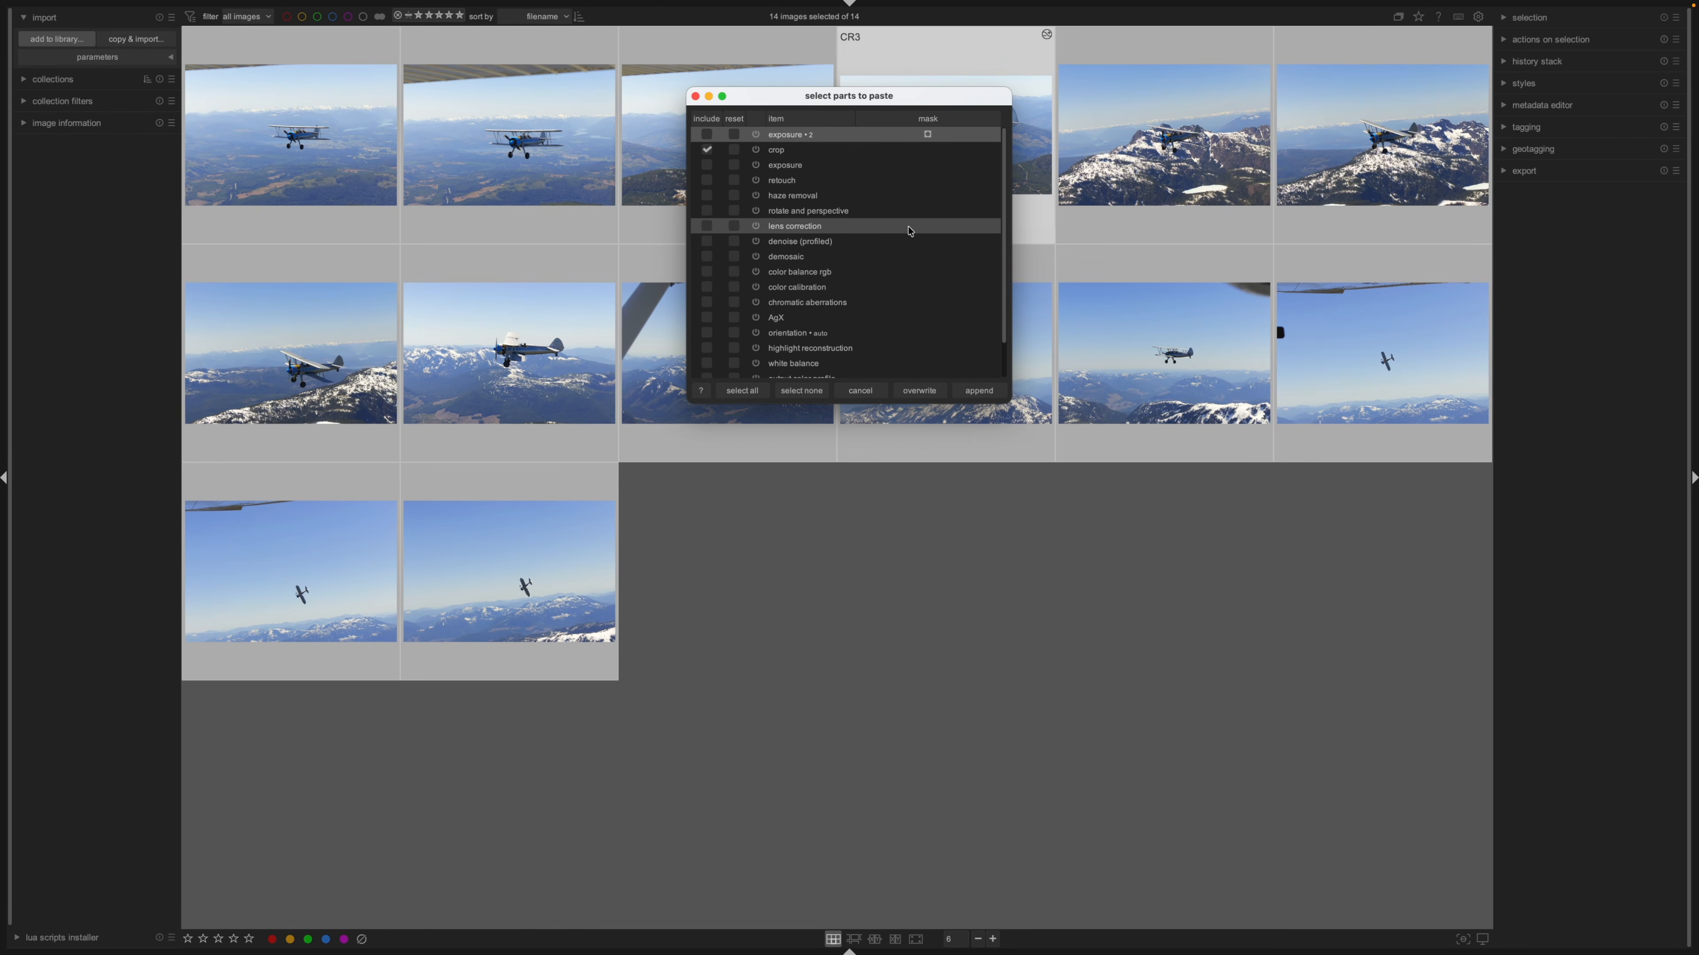
click(854, 150)
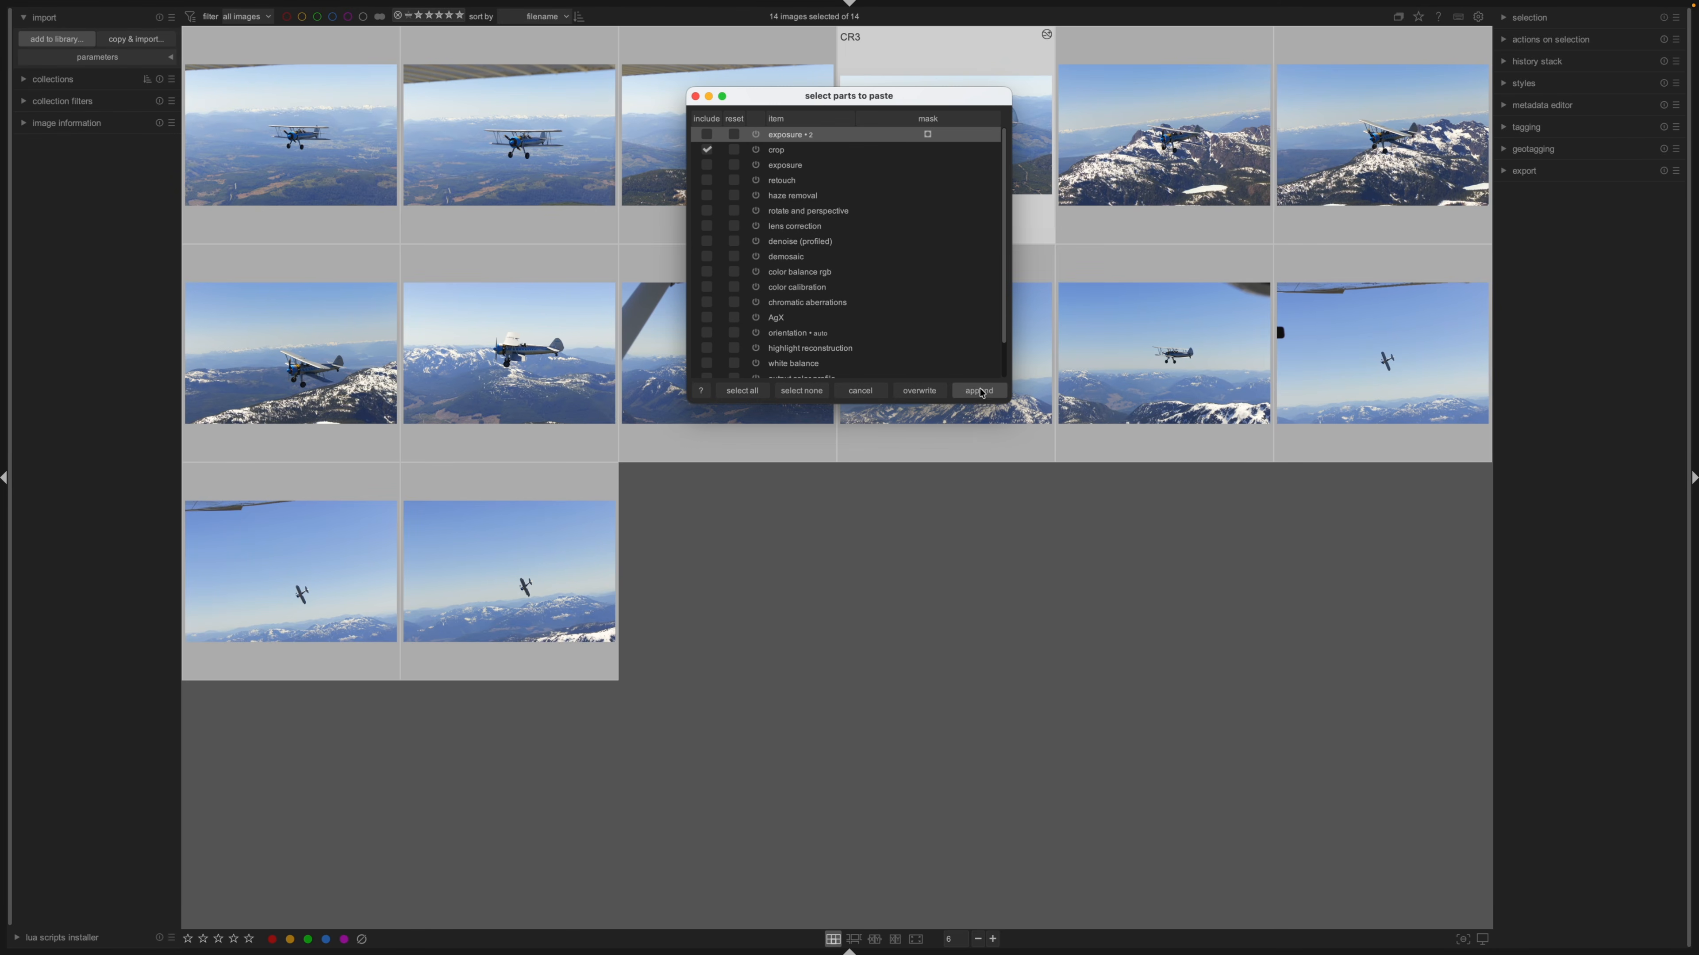
click(976, 390)
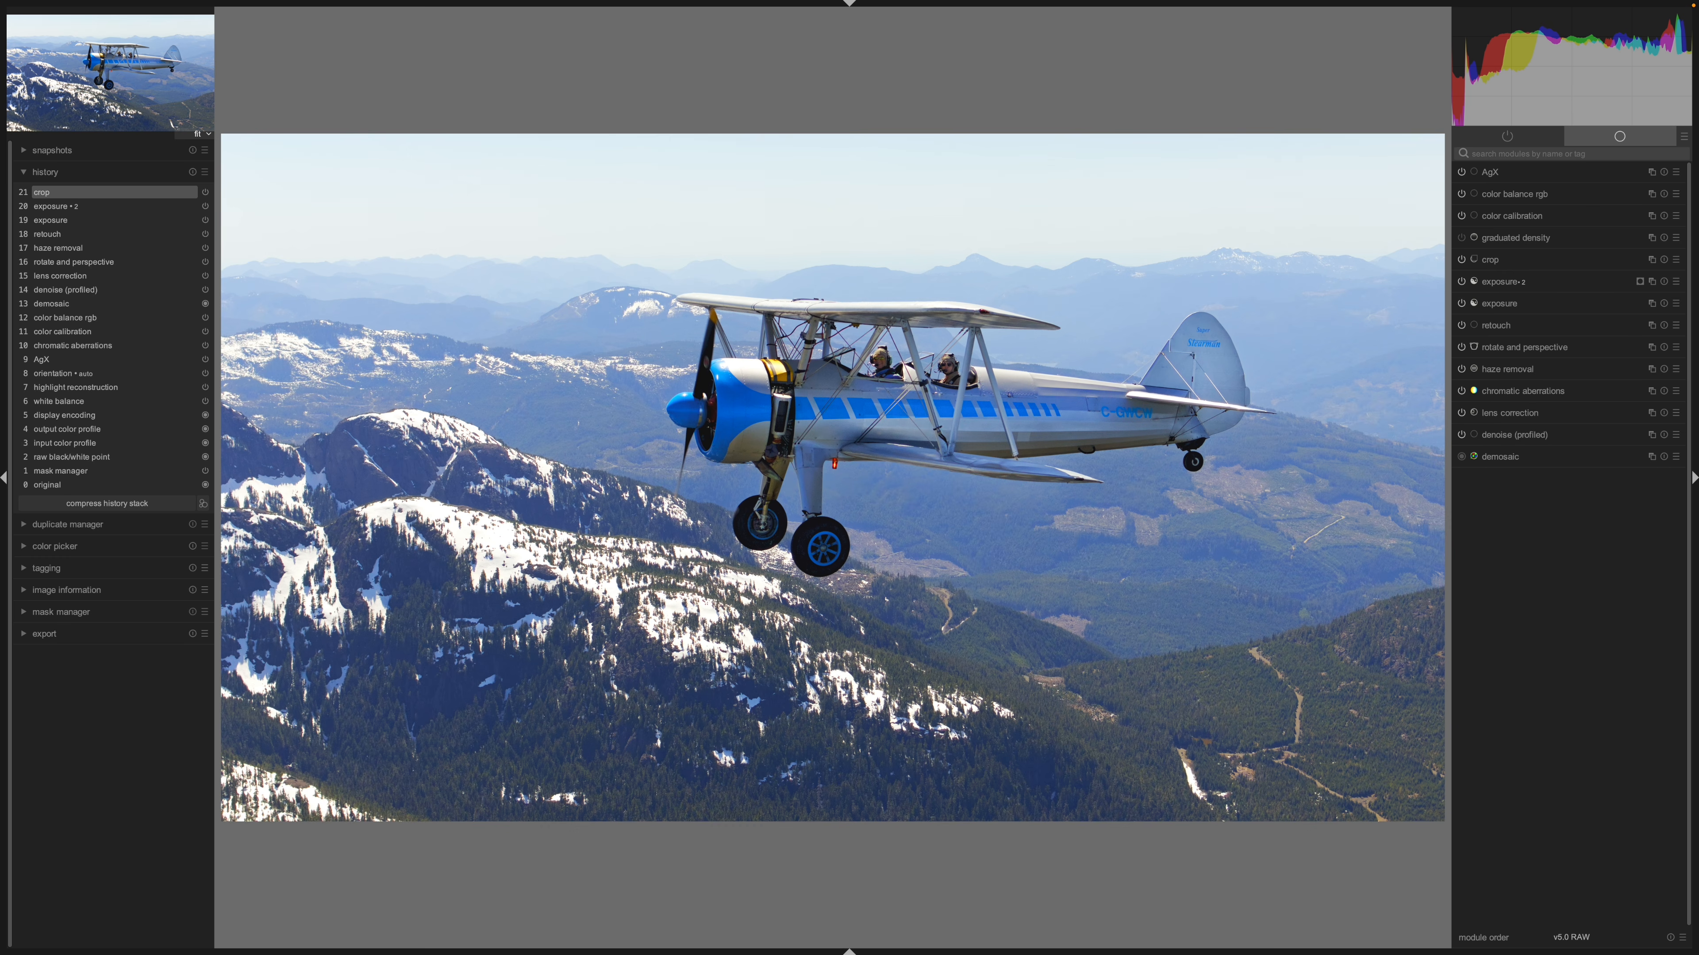
key(super+b)
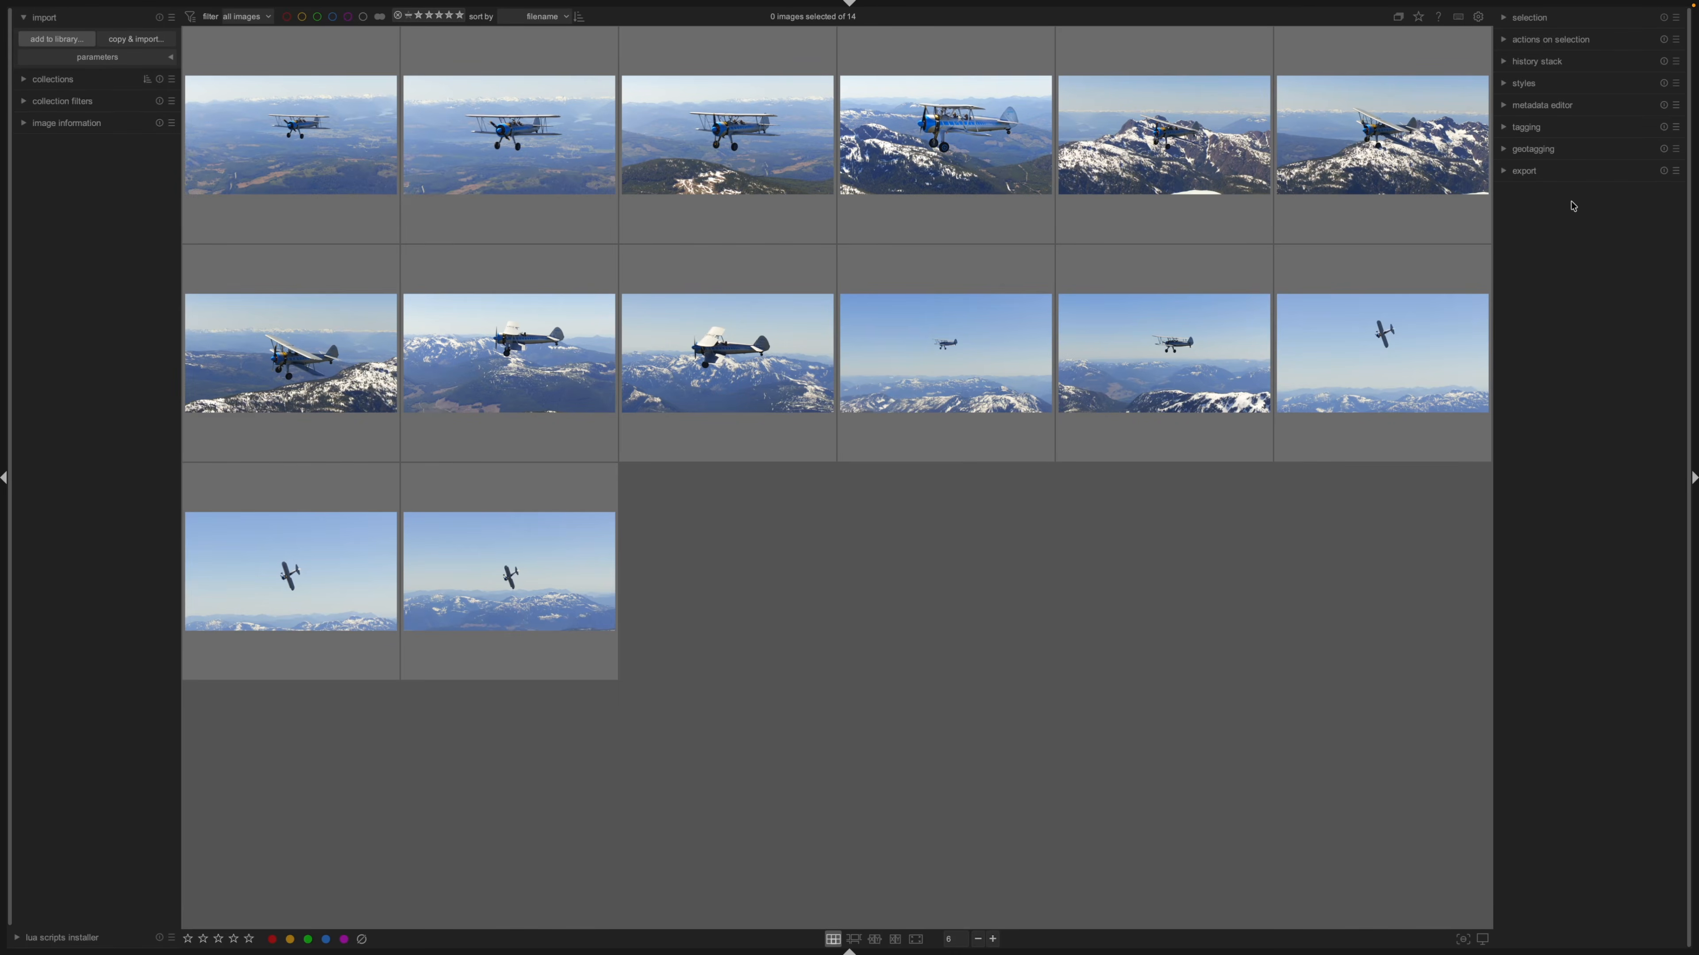
Select all photos and prepare their export to file on disk in JPEG (8-bit) format
key(ctrl+a)
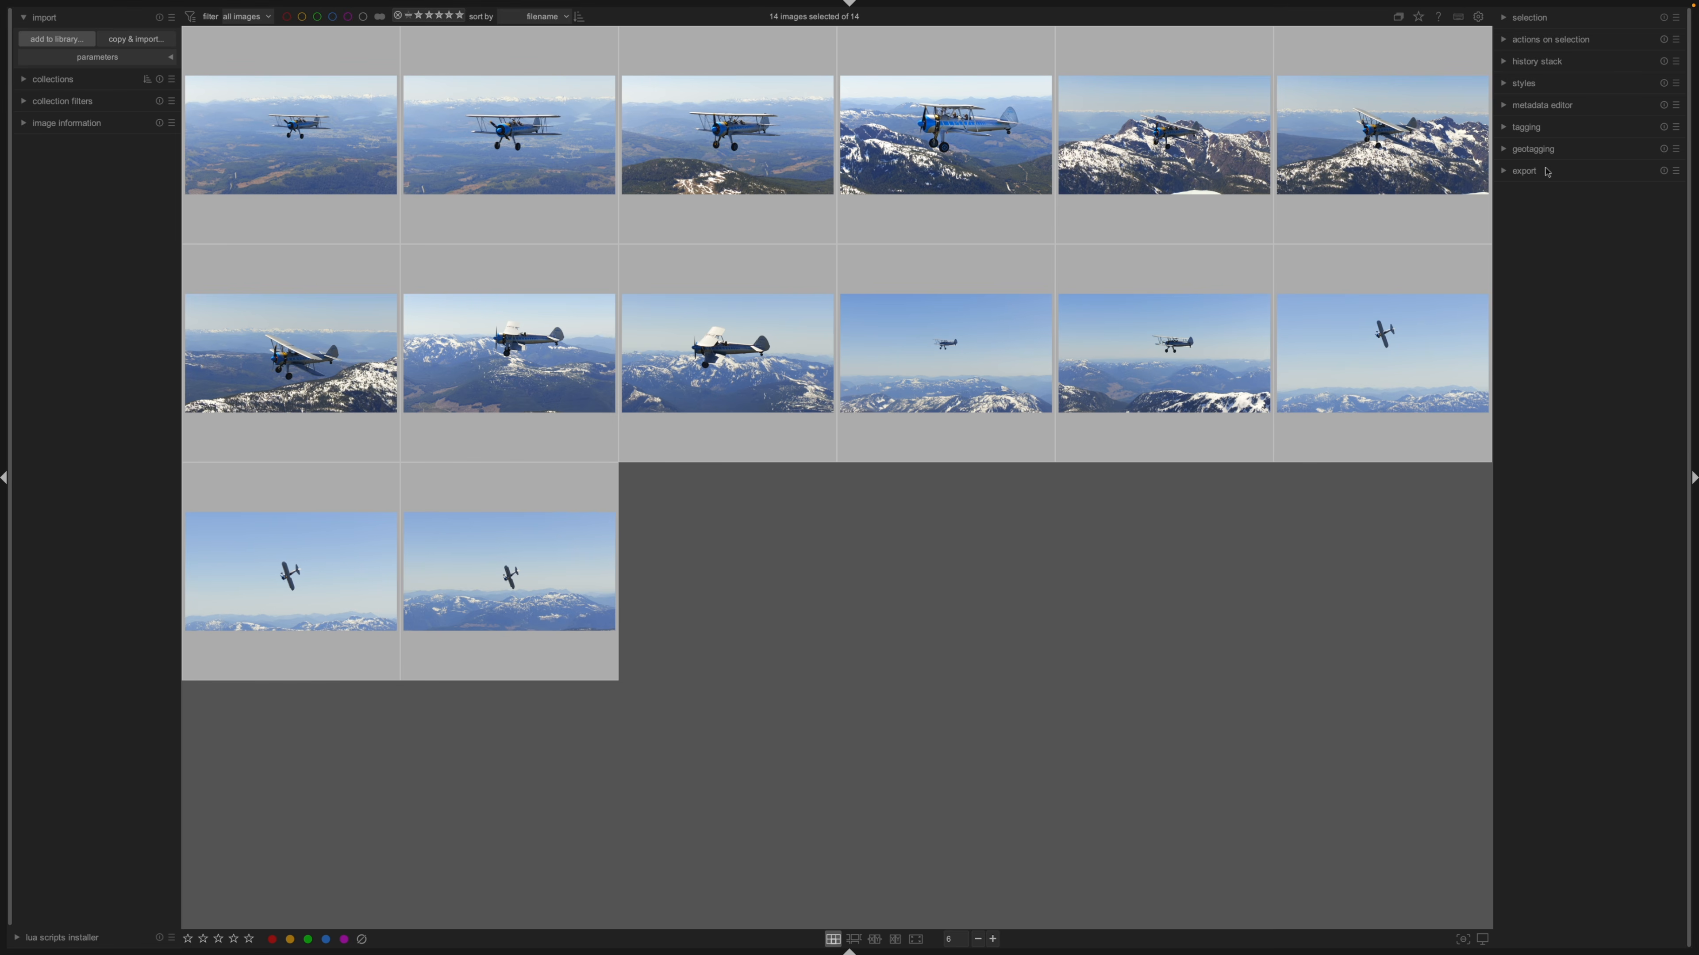
click(1532, 171)
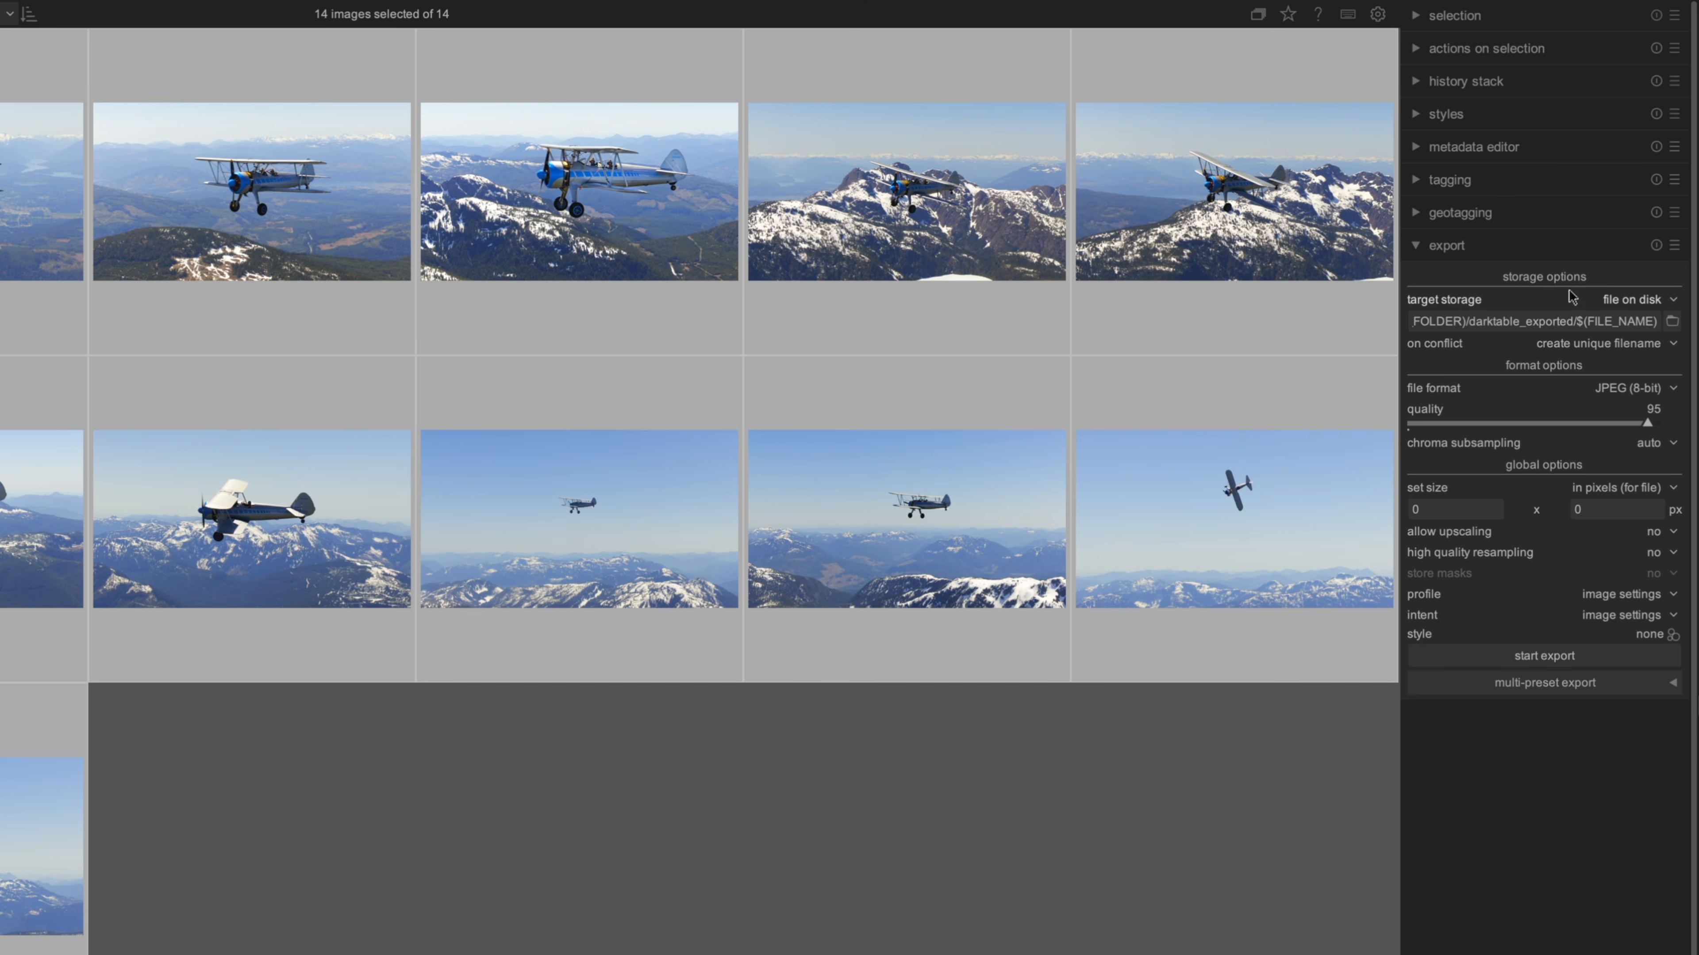
click(1616, 305)
click(1616, 307)
click(1628, 393)
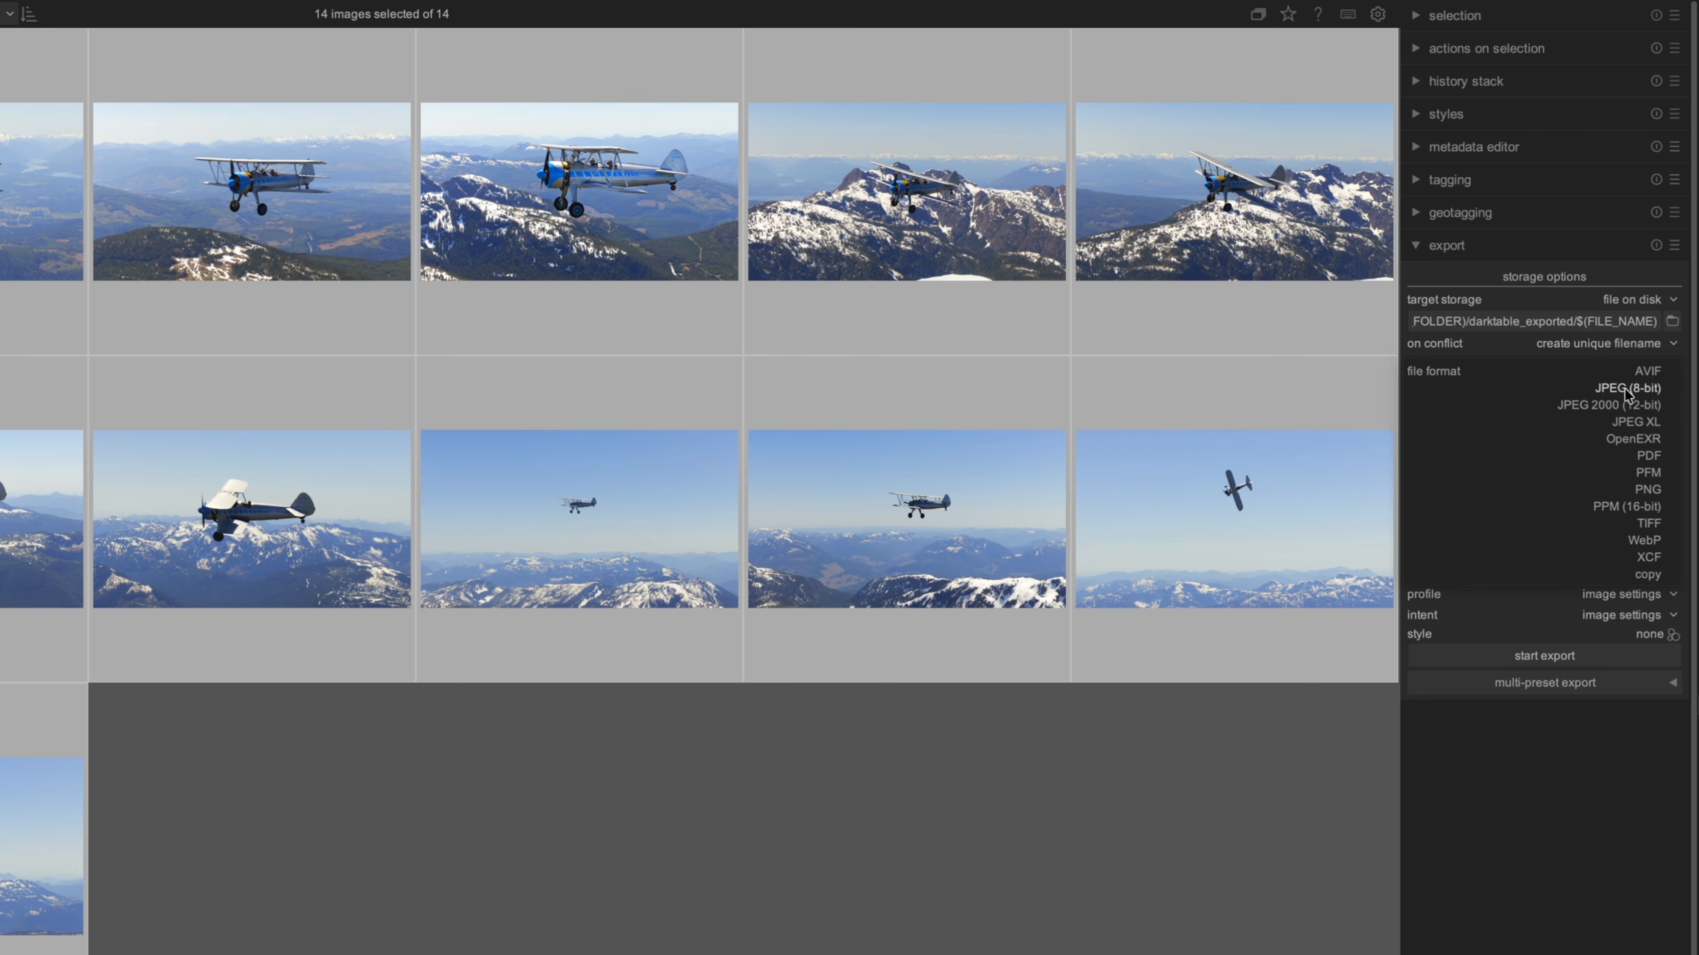
click(1627, 393)
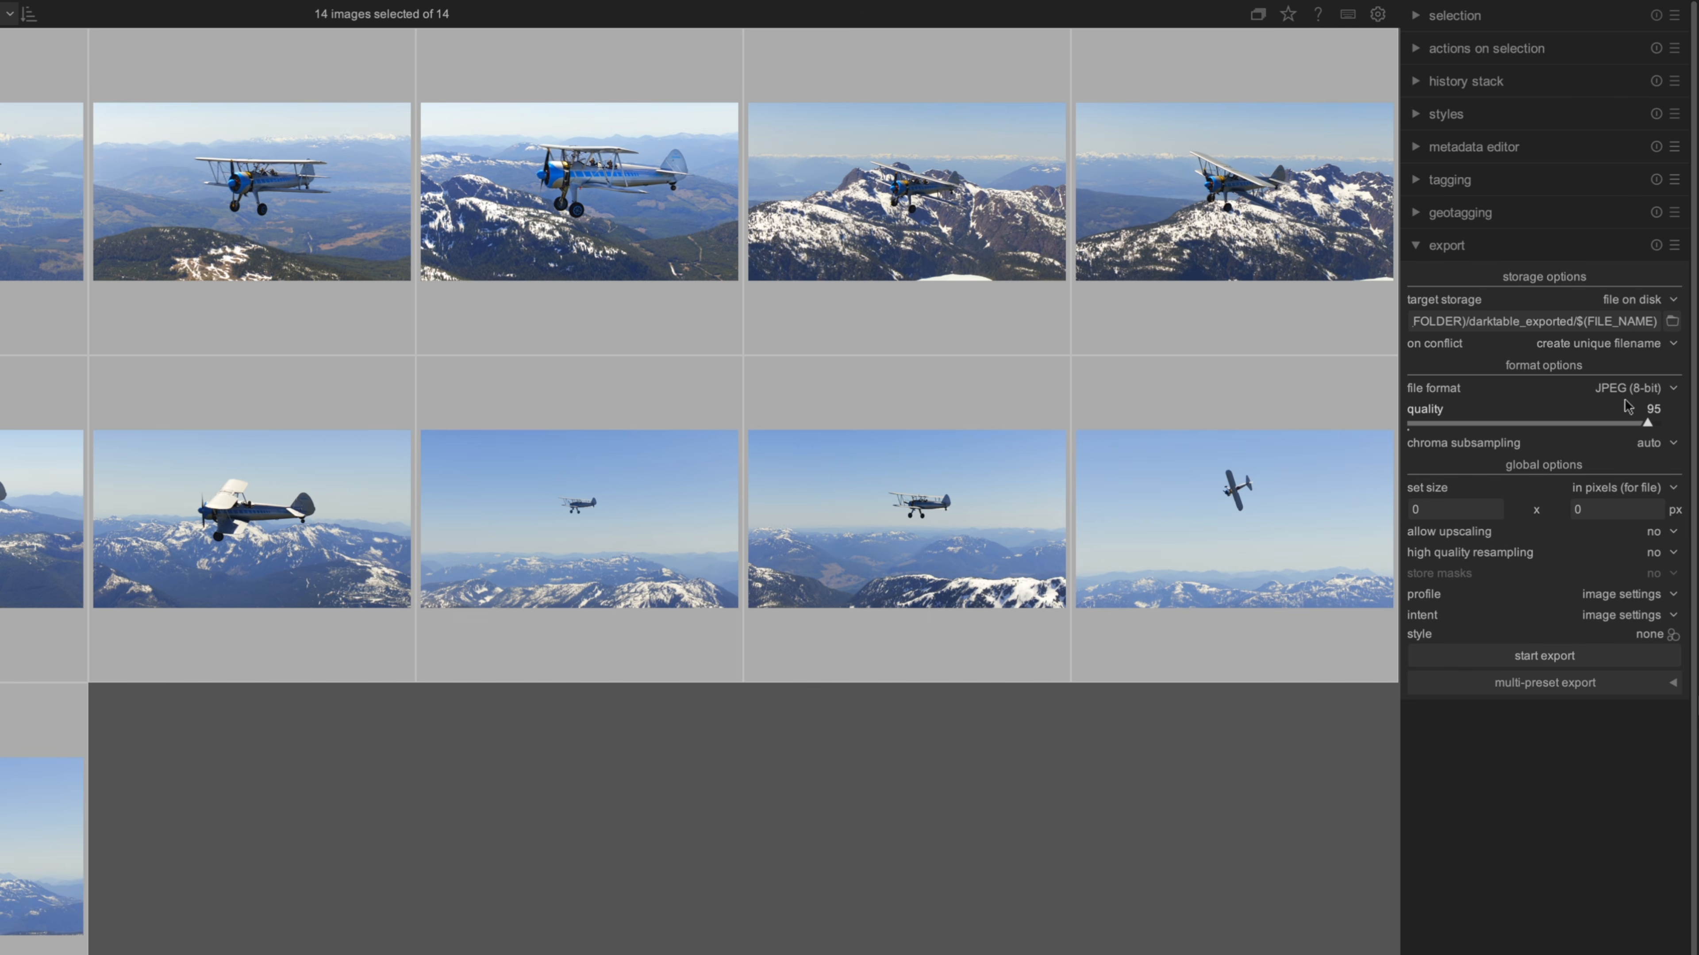
Turn on high quality resampling for the export and choose the sRGB (web-safe) profile
click(1657, 560)
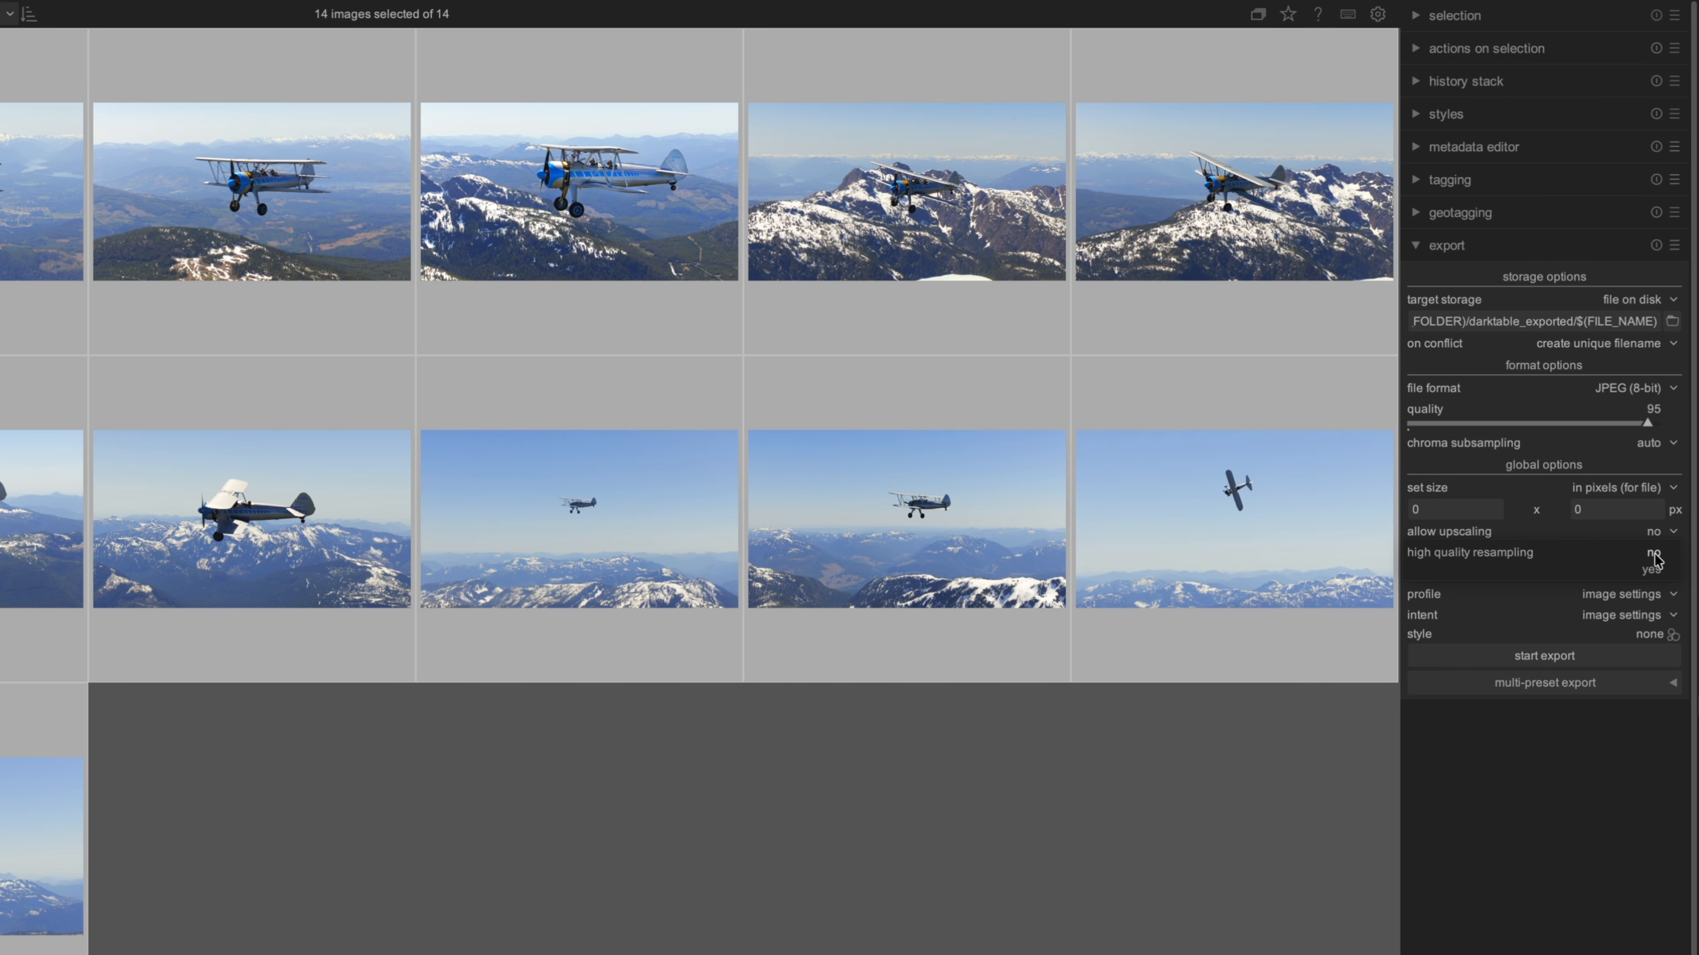
click(1655, 577)
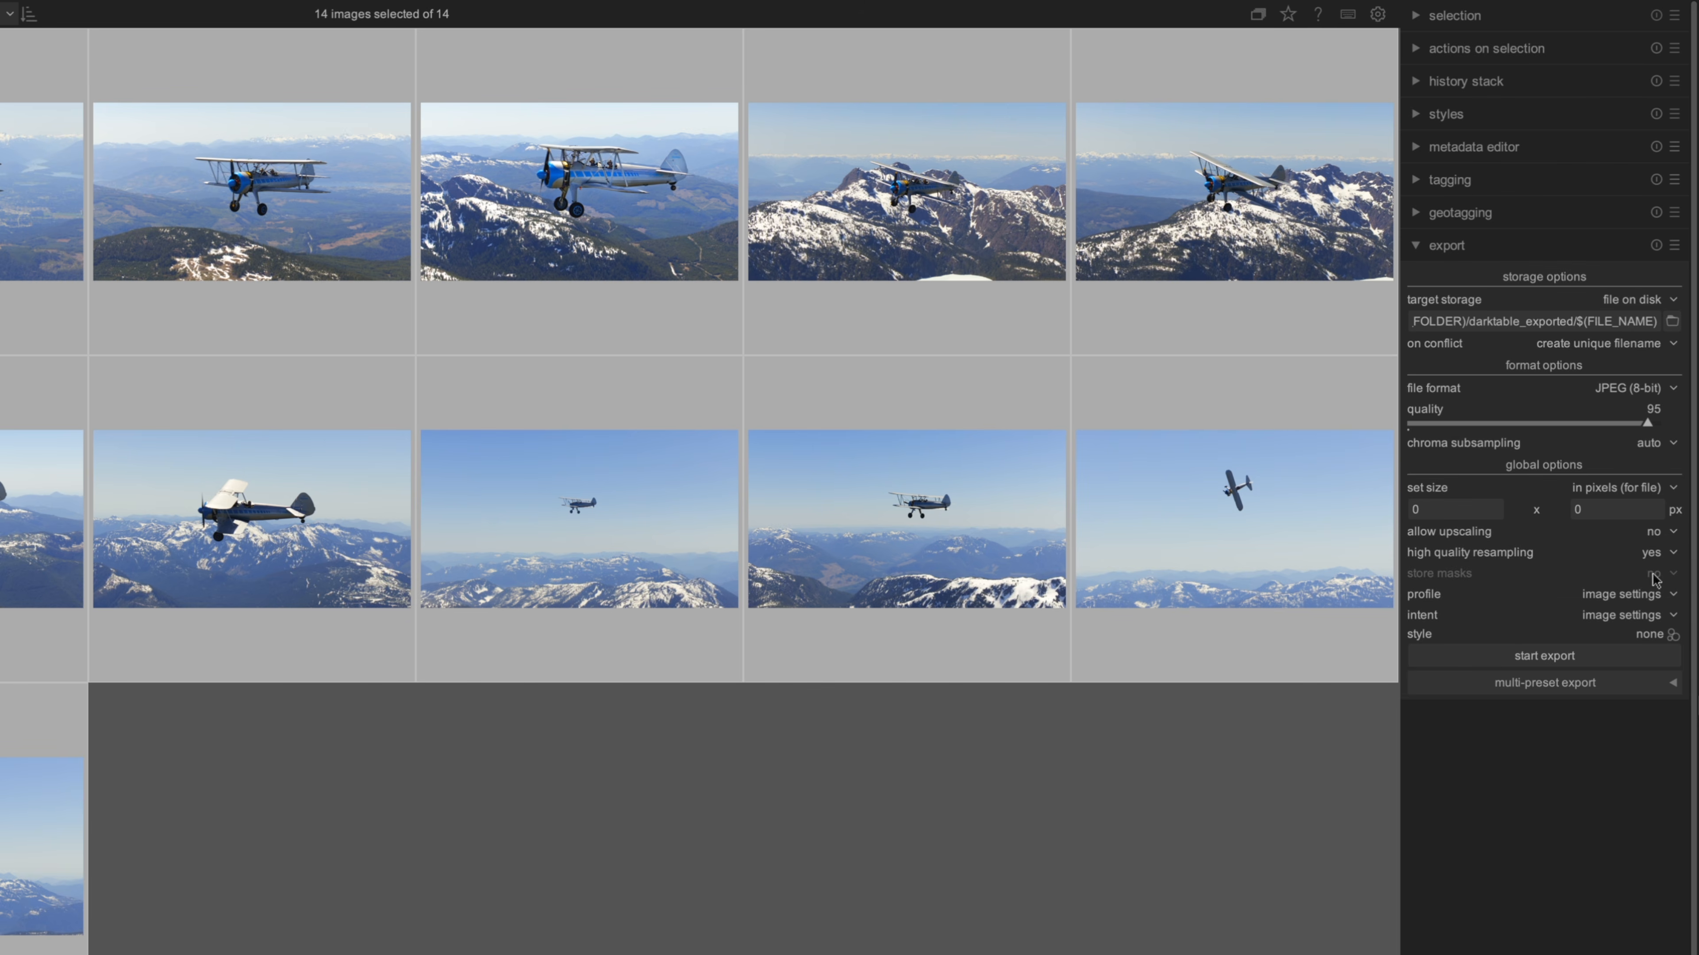
click(1651, 595)
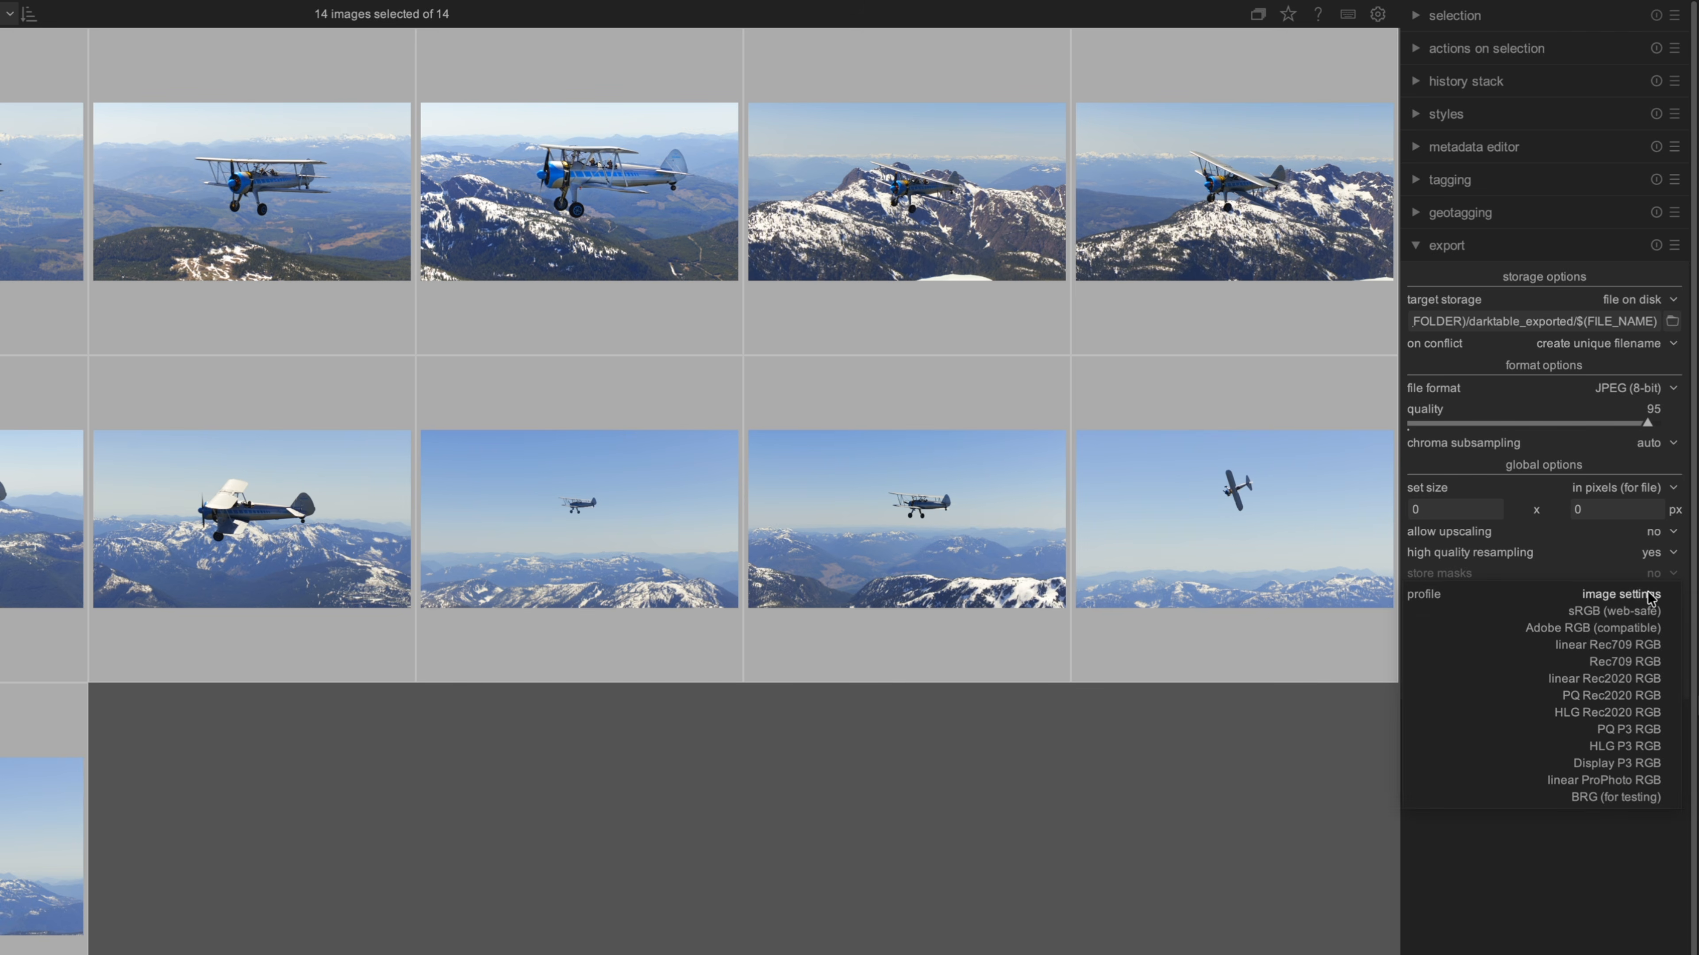
click(1647, 611)
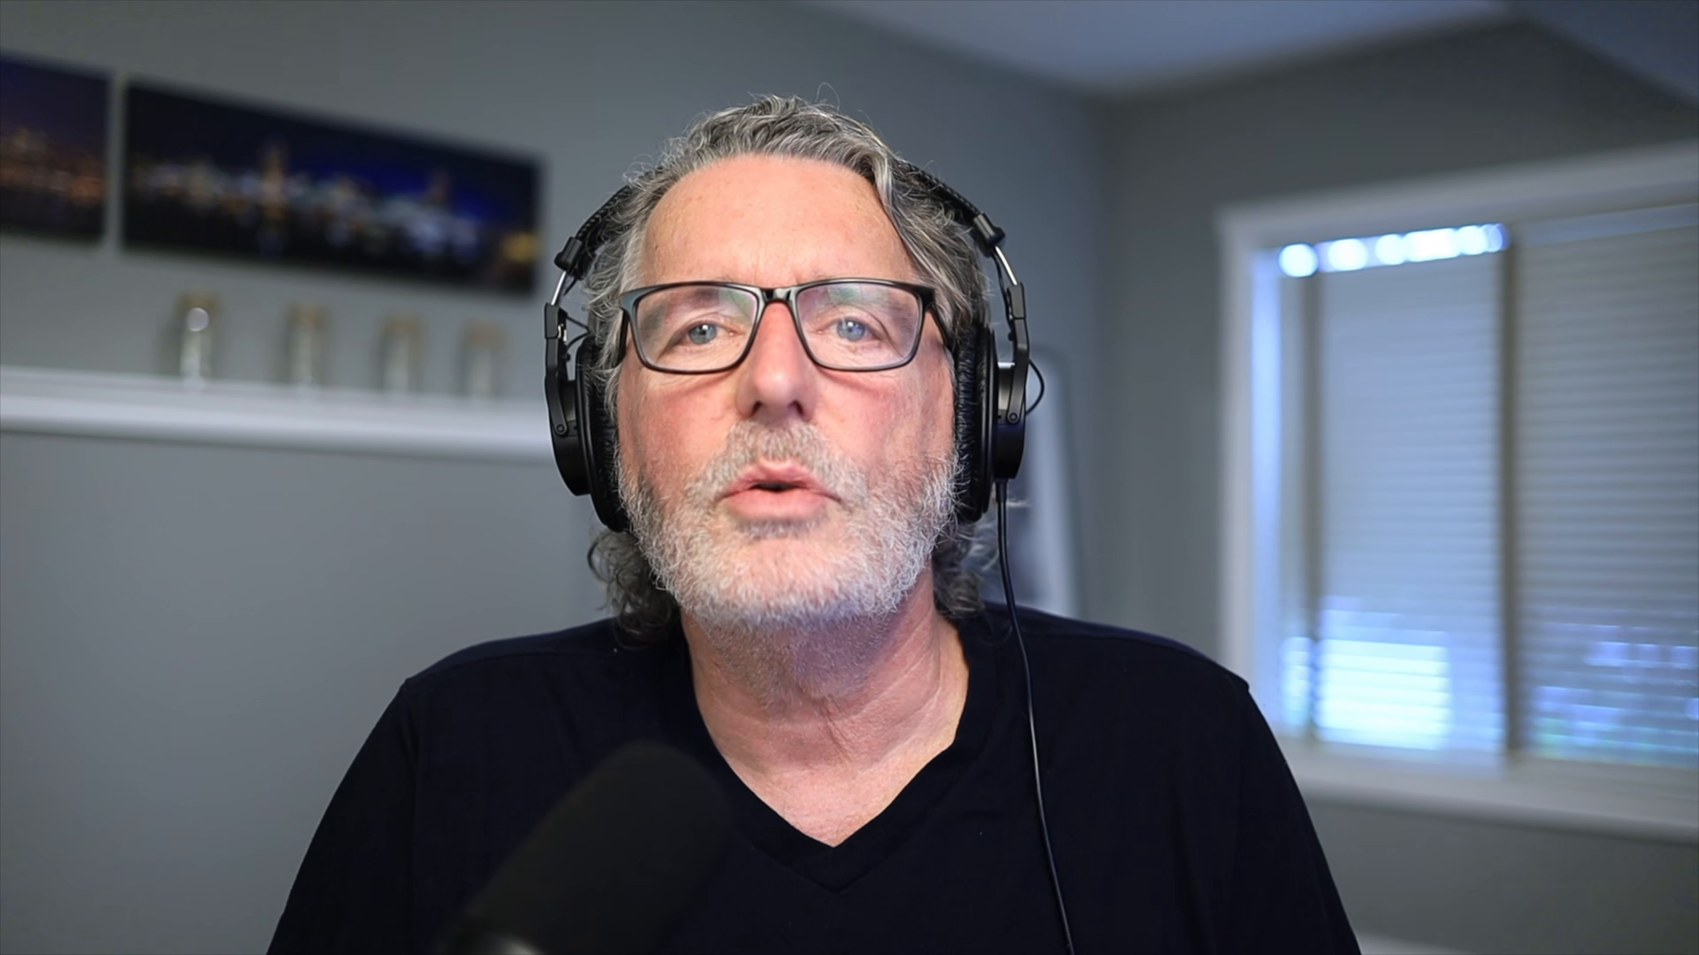